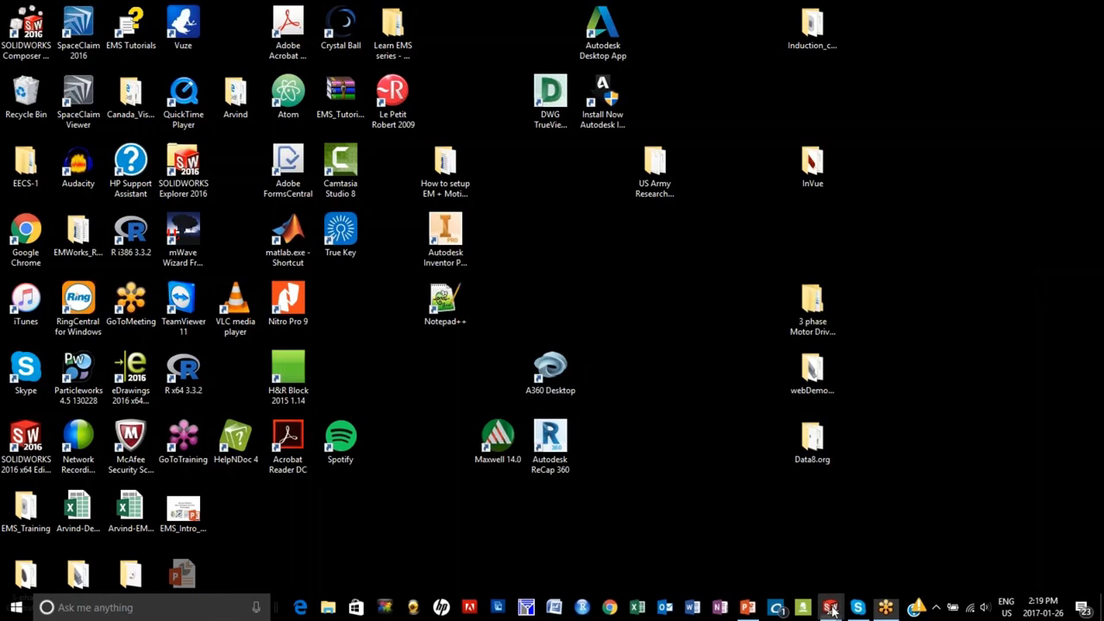
# - Switch to the linear_halbach assembly in SOLIDWORKS and save the document
pyautogui.click(589, 507)
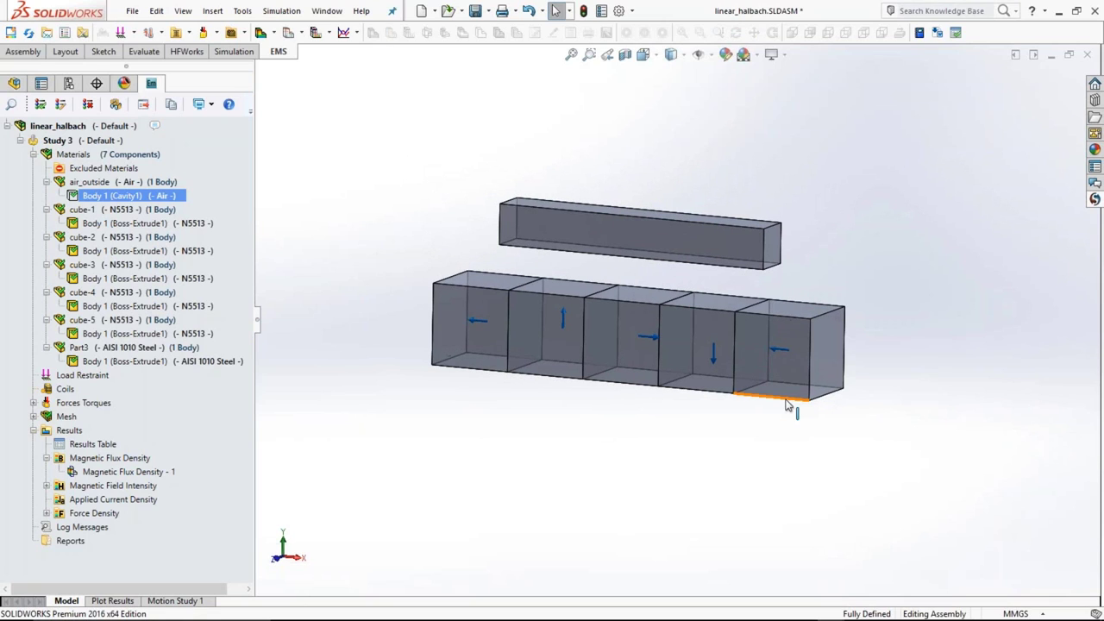
pyautogui.scroll(-2, 781, 405)
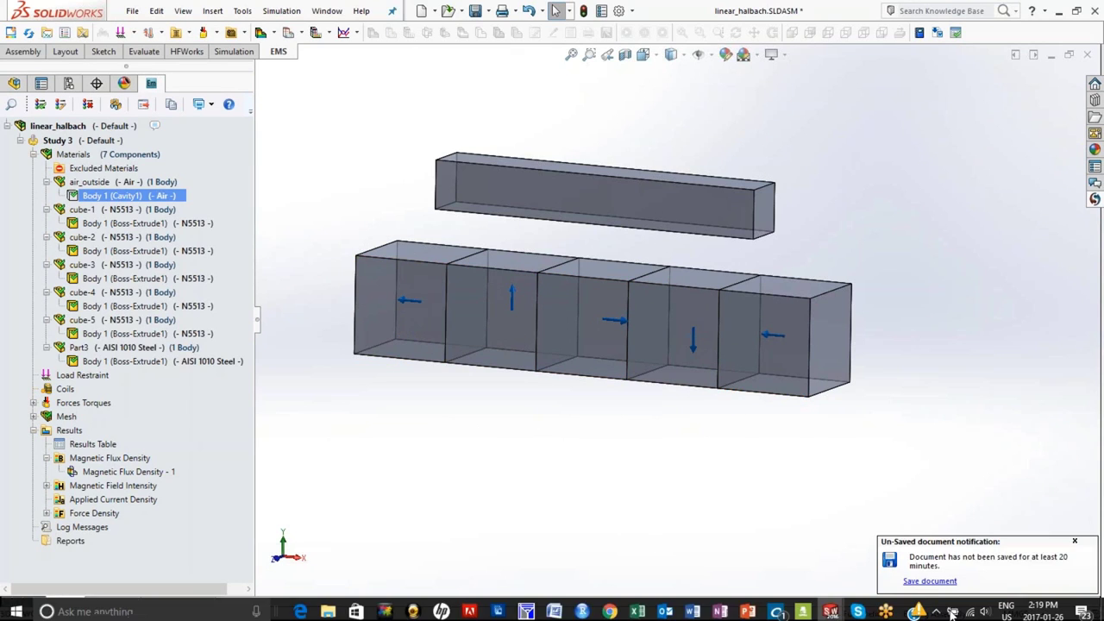
pyautogui.hotkey('ctrl', 's')
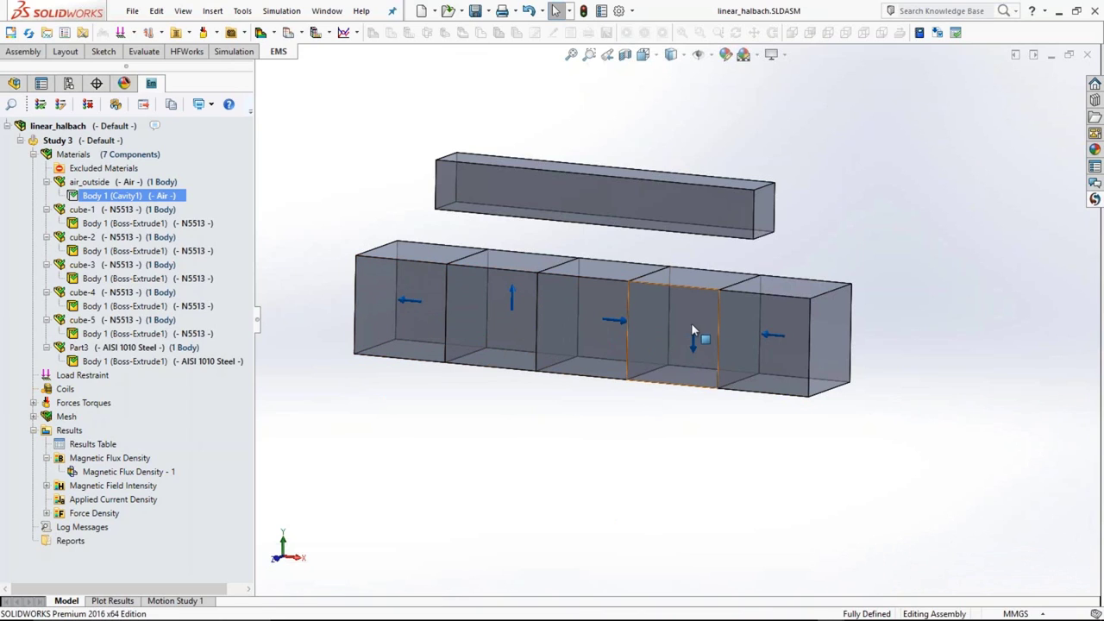
# - Review the assembly's component list, then return to the EMS study tree and expand Study 3
pyautogui.moveTo(738, 435); pyautogui.dragTo(757, 407, button='middle')
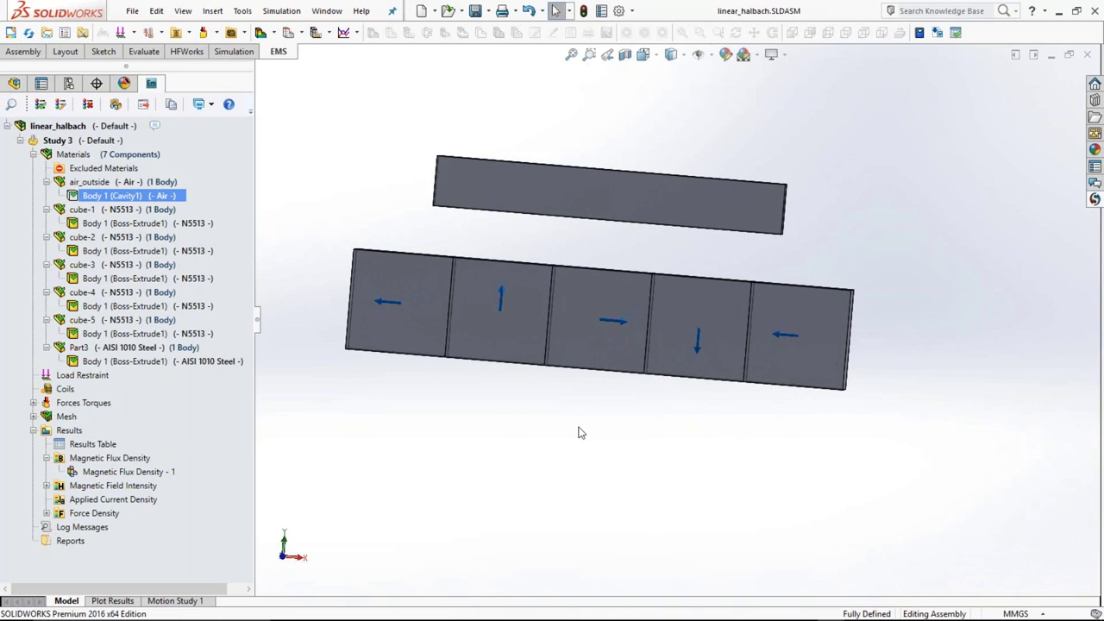
pyautogui.click(14, 84)
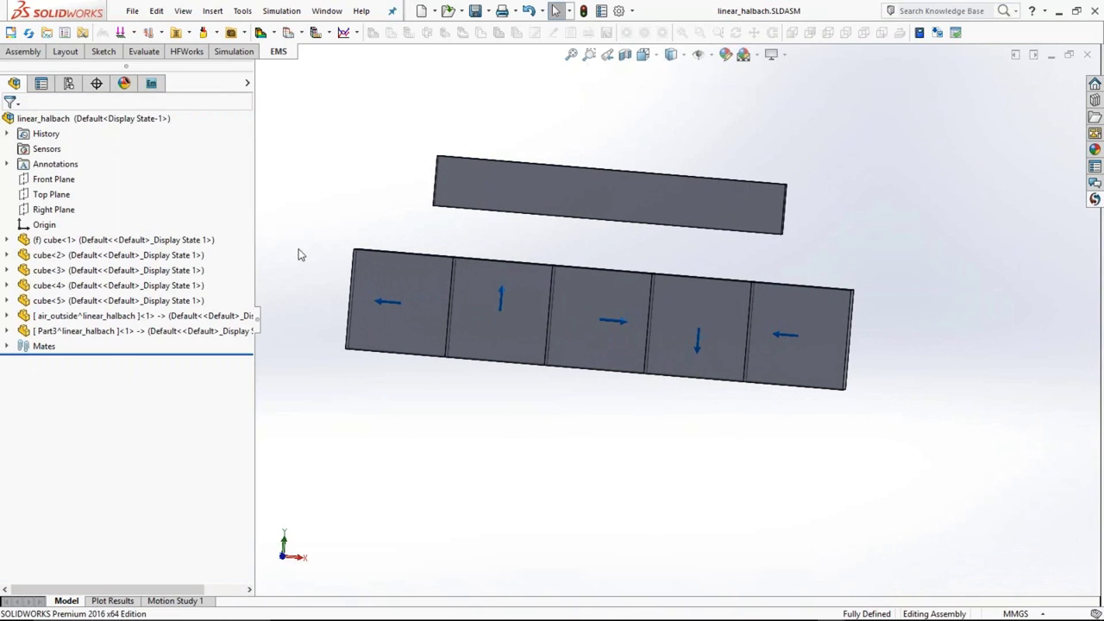
pyautogui.moveTo(308, 260); pyautogui.dragTo(307, 287, button='middle')
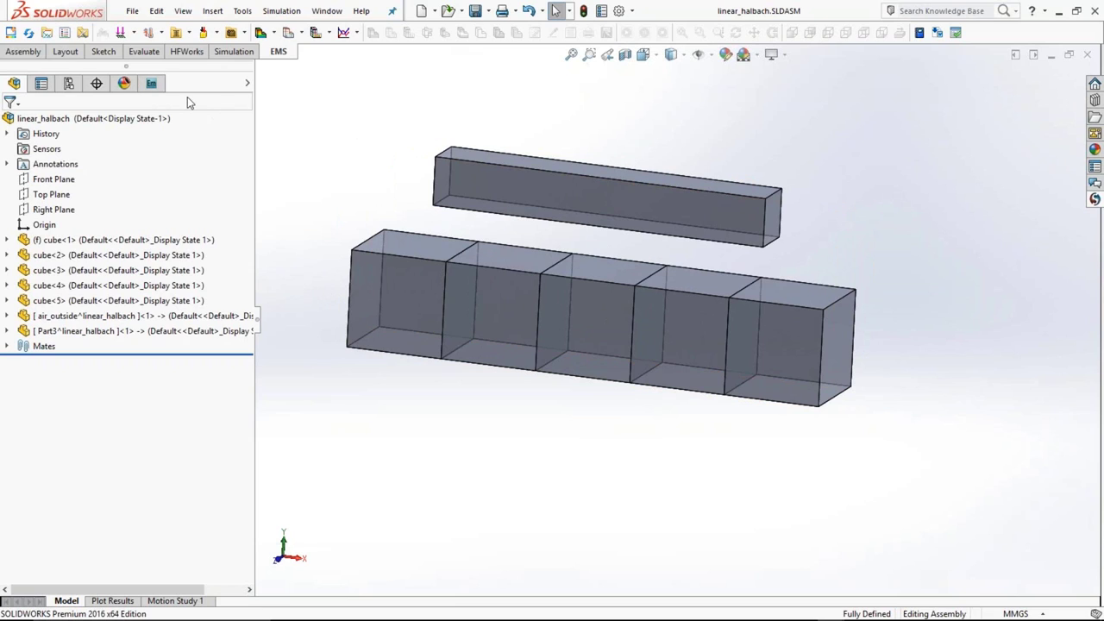
pyautogui.click(153, 86)
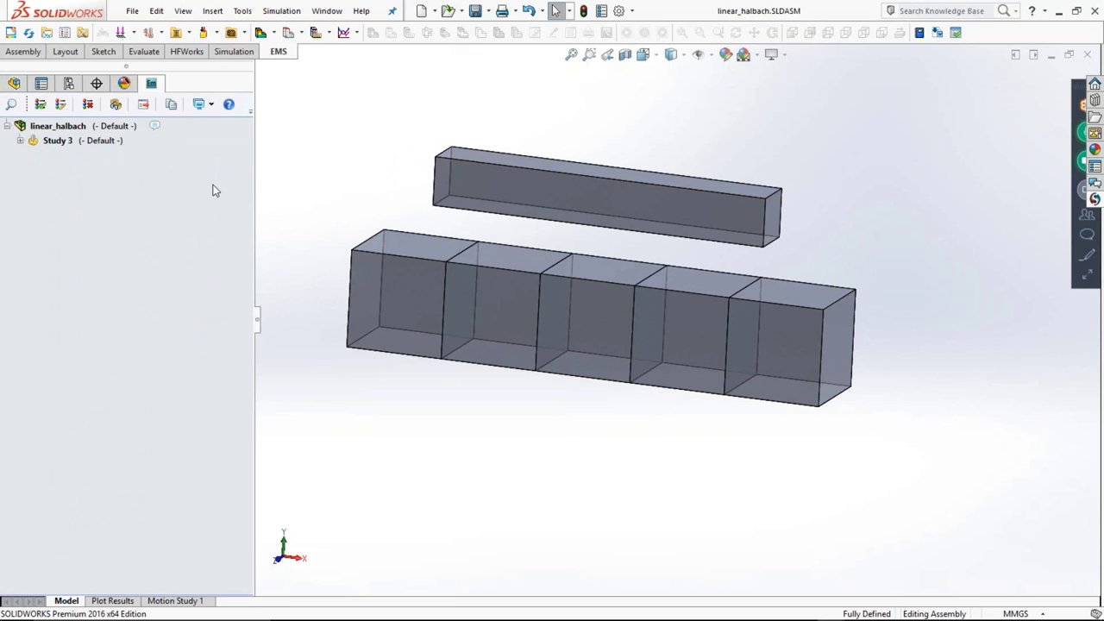
pyautogui.click(20, 140)
pyautogui.click(103, 197)
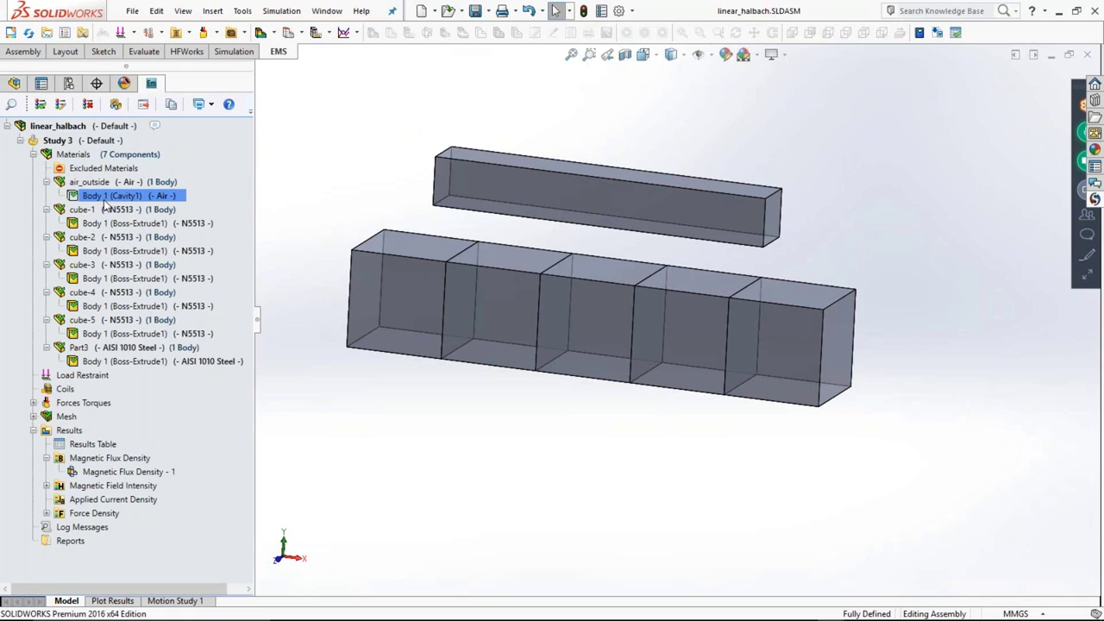
pyautogui.moveTo(104, 202)
# - Examine the analysis types, solution parameters and coupling options offered for a new EMS study, then cancel it
pyautogui.click(102, 126)
pyautogui.rightClick(102, 127)
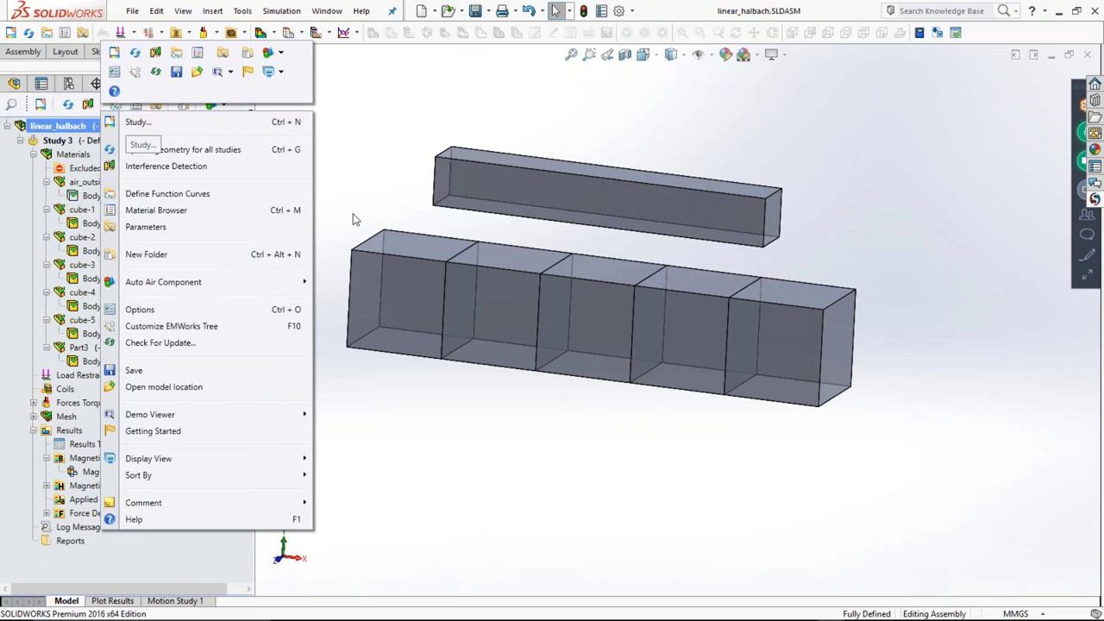
pyautogui.click(145, 124)
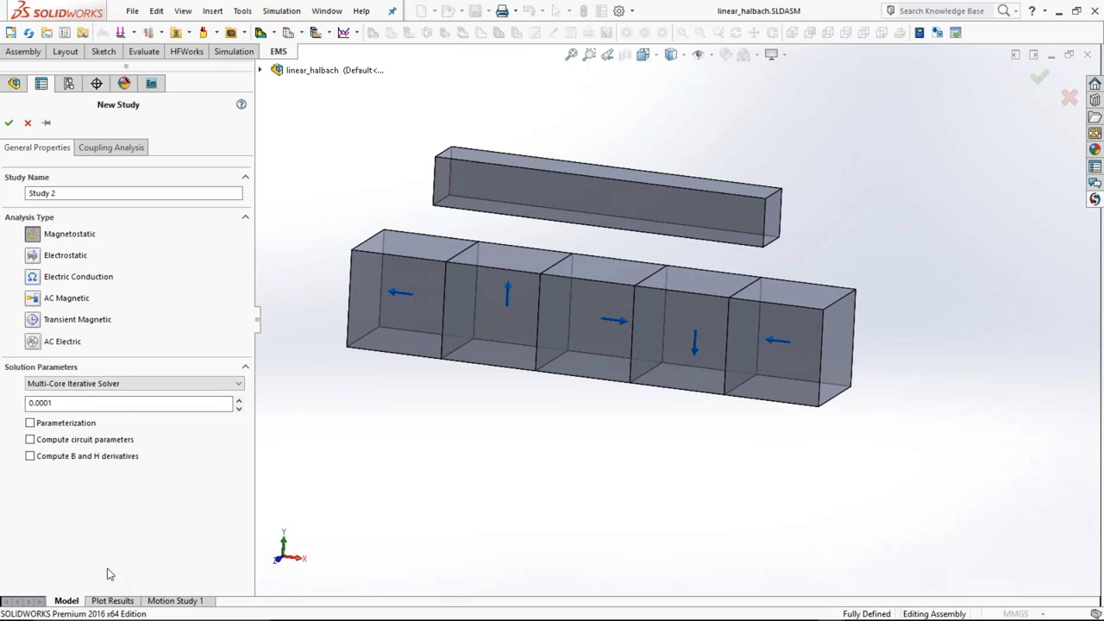
pyautogui.click(111, 147)
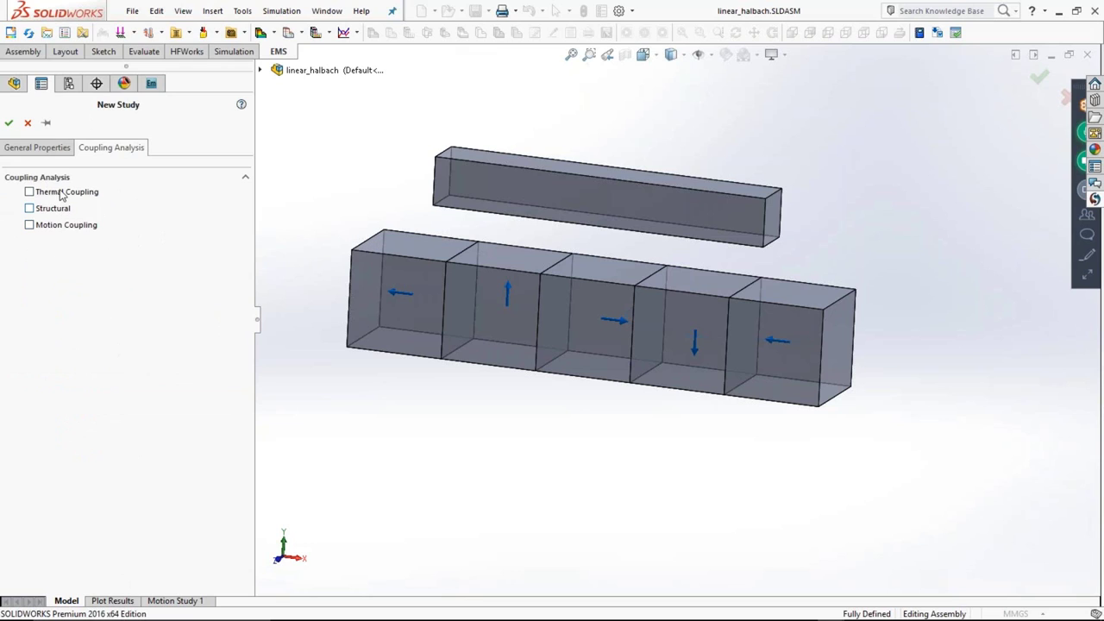
pyautogui.click(37, 147)
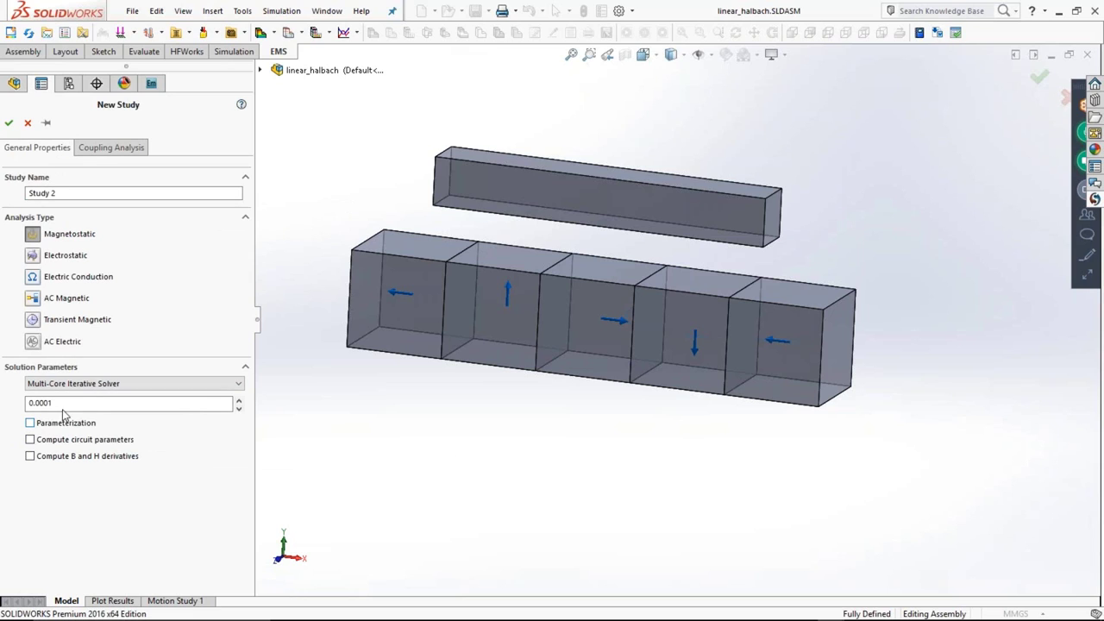
pyautogui.click(28, 123)
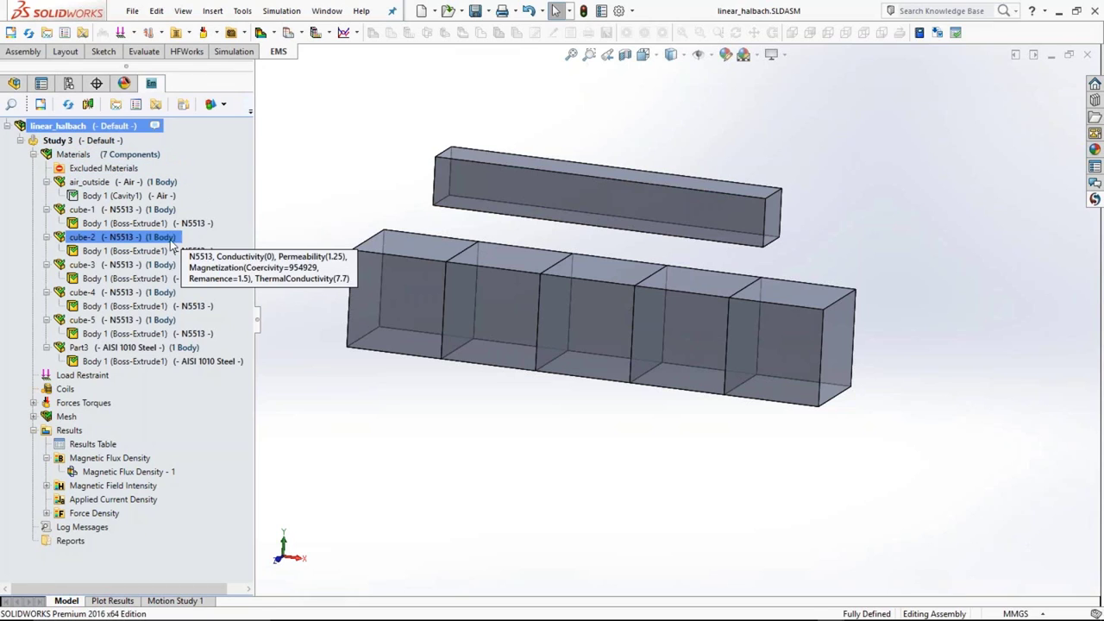
# - Browse the material library for cube-1 down to the NdFeB permanent magnets, then close it without applying a material
pyautogui.rightClick(128, 213)
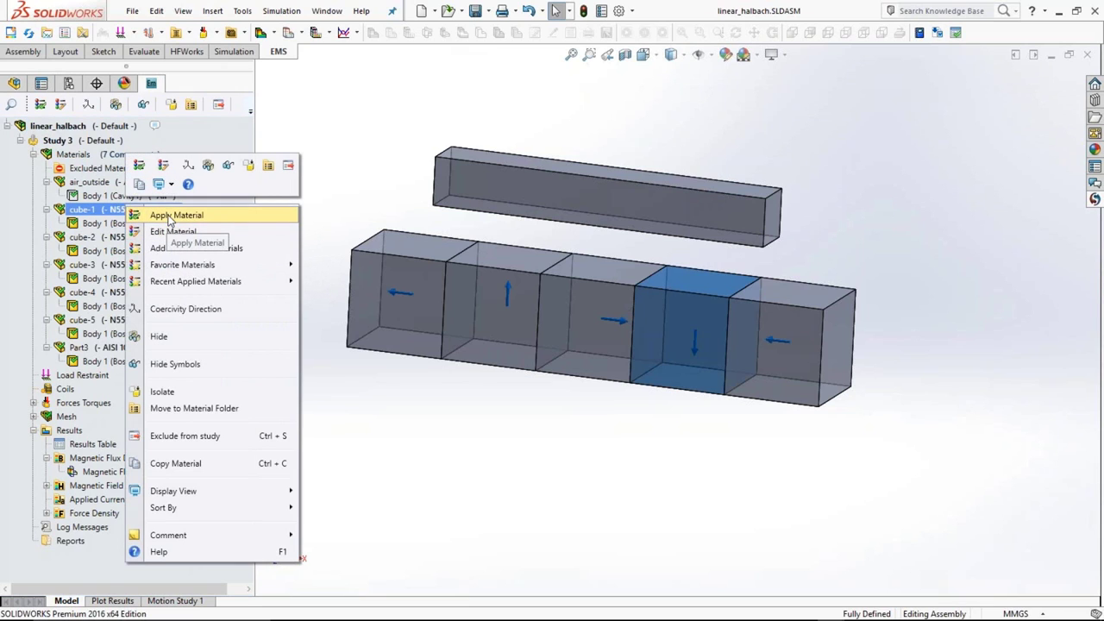
pyautogui.click(168, 216)
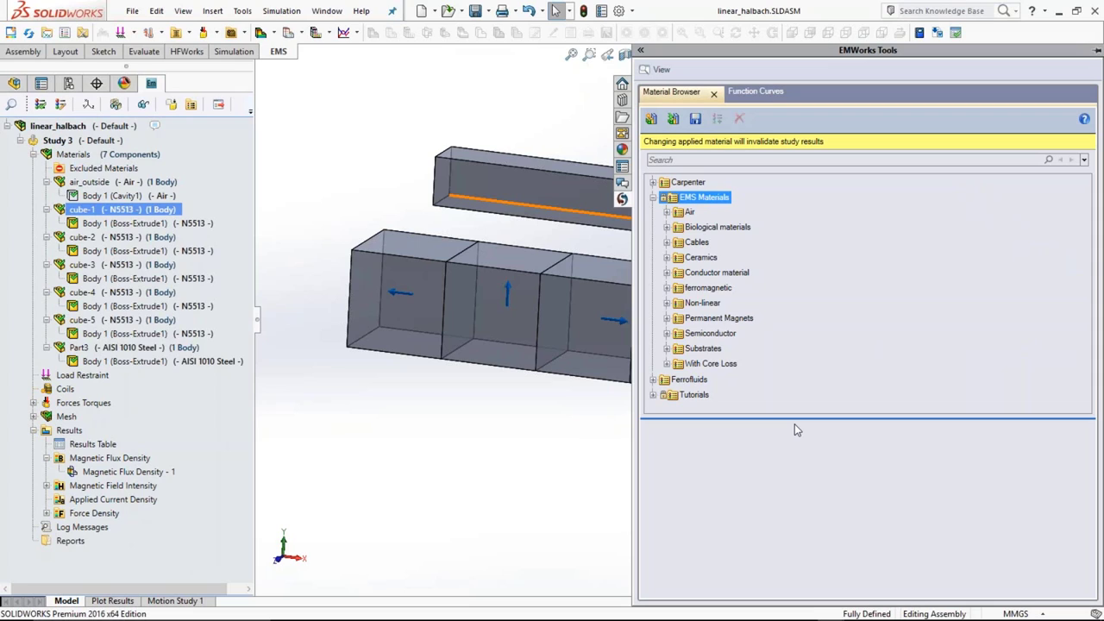
pyautogui.click(695, 394)
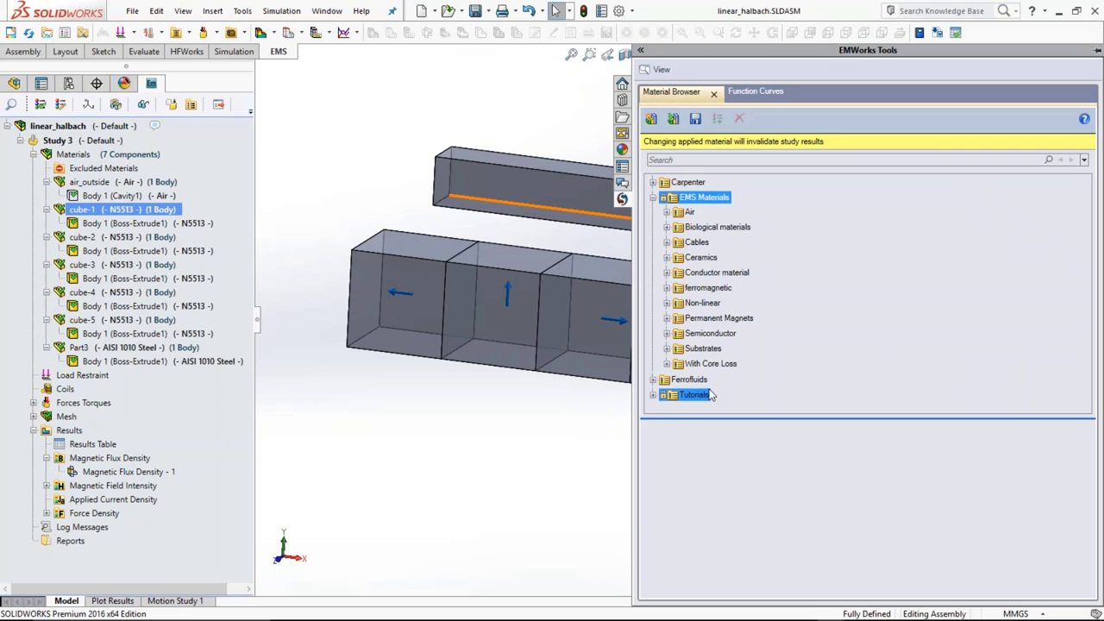
pyautogui.click(677, 291)
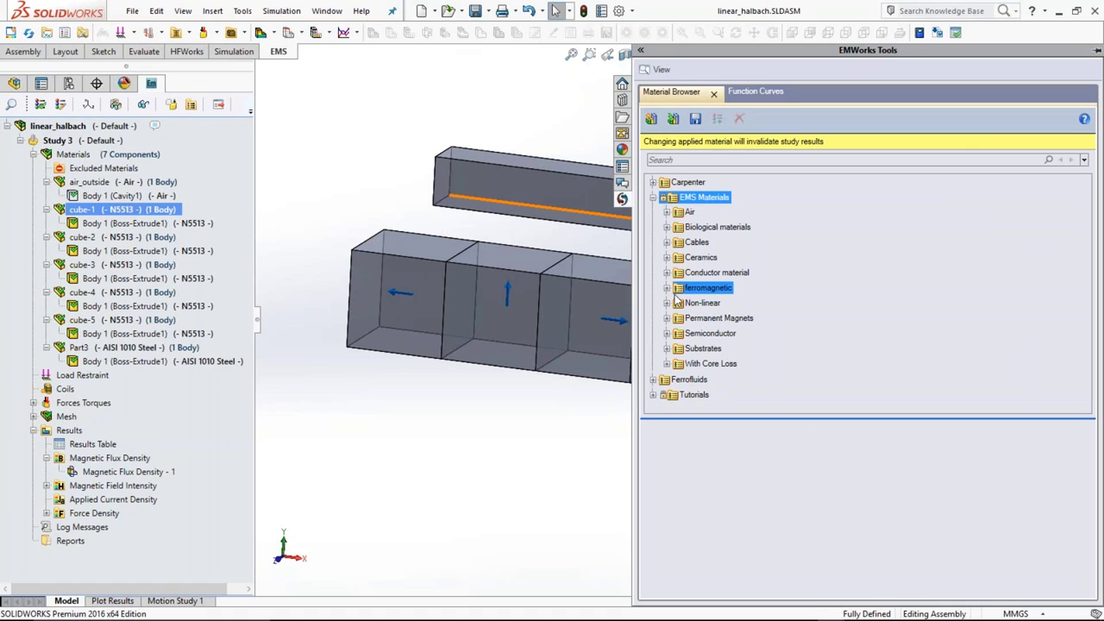
pyautogui.doubleClick(678, 318)
pyautogui.click(693, 351)
pyautogui.doubleClick(692, 363)
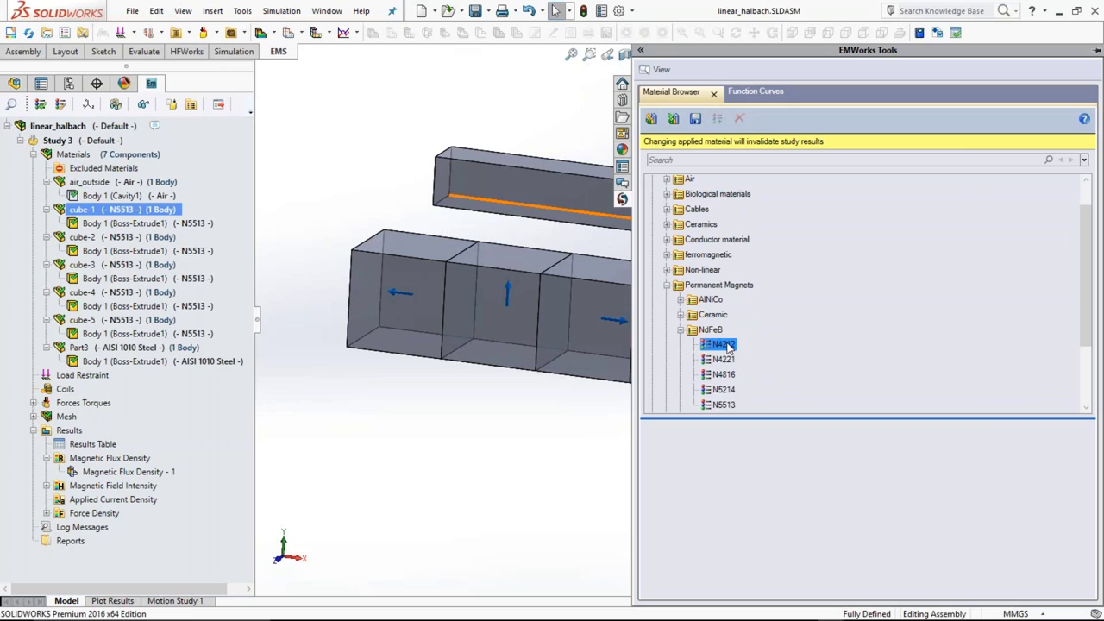
pyautogui.scroll(-1, 1089, 341)
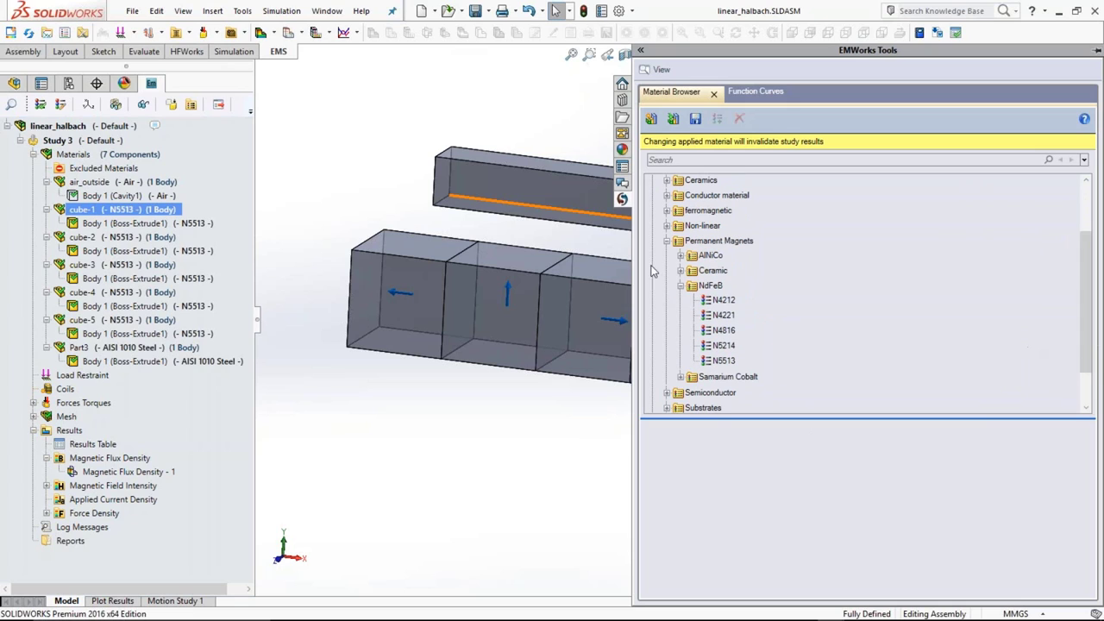
pyautogui.click(667, 242)
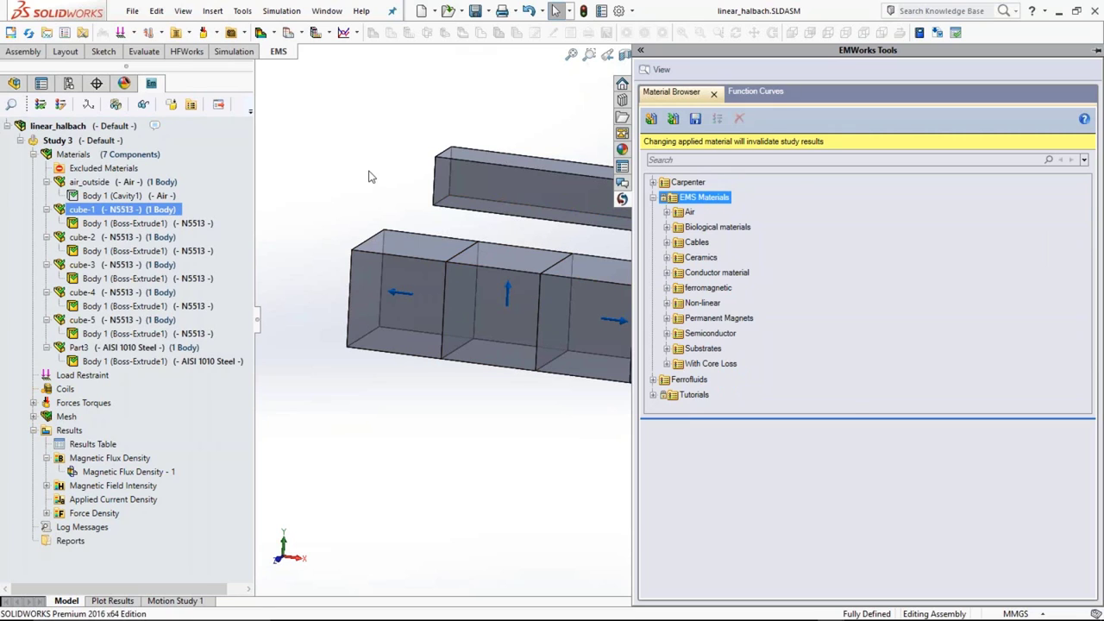
pyautogui.scroll(1, 647, 341)
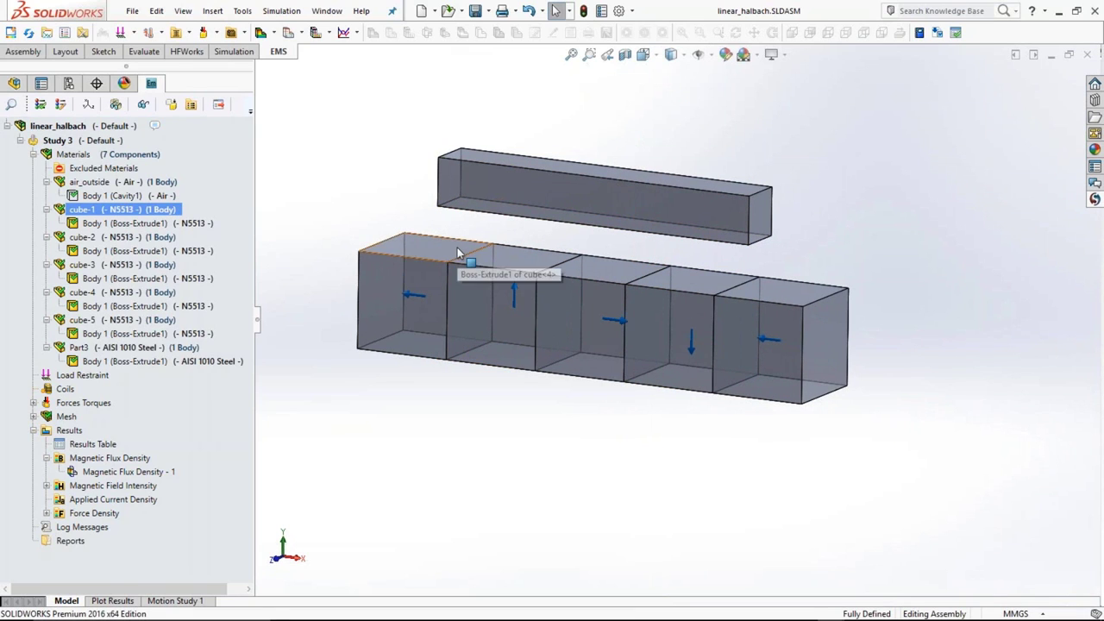
# - Highlight the AISI 1010 Steel body of Part3 in the model, then clear the highlight
pyautogui.keyDown('ctrl'); pyautogui.click(118, 223); pyautogui.keyUp('ctrl')
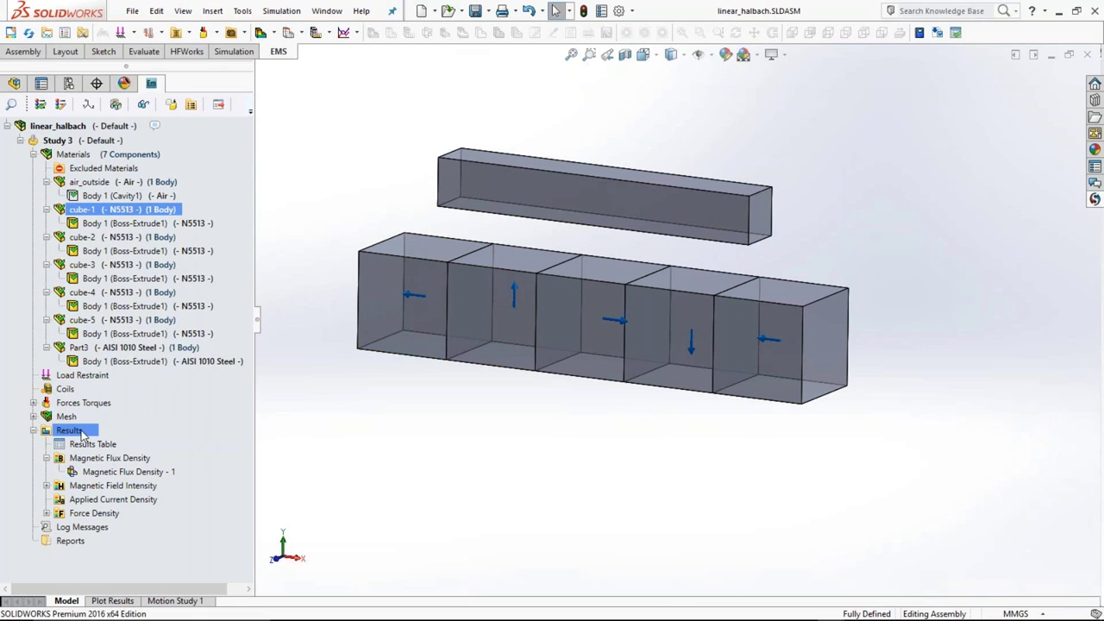
pyautogui.click(141, 362)
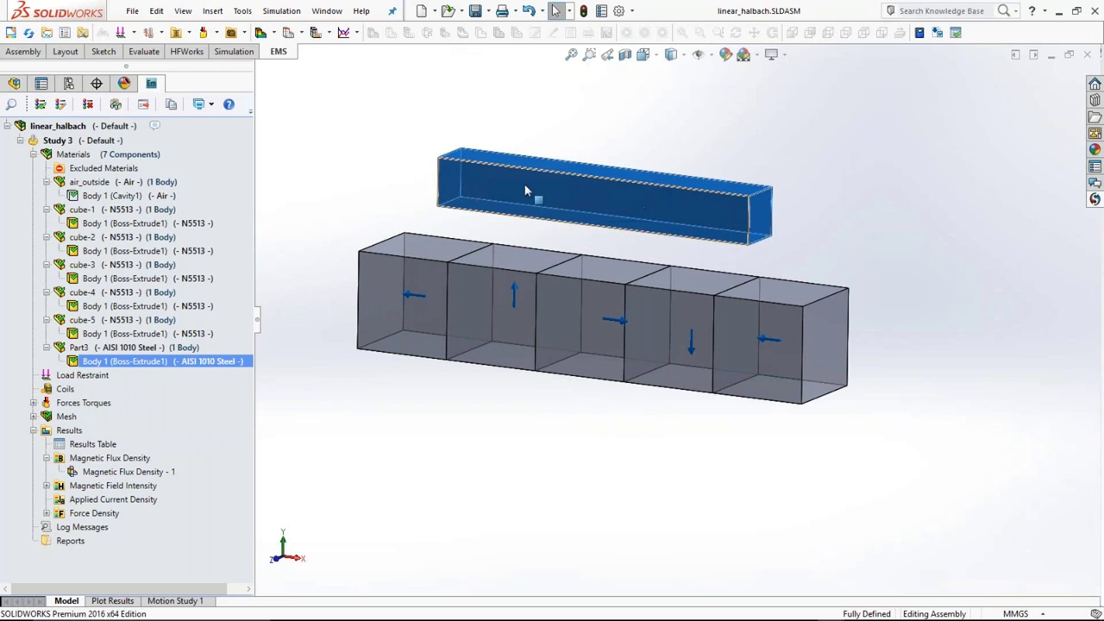
pyautogui.moveTo(614, 242); pyautogui.dragTo(575, 271, button='middle')
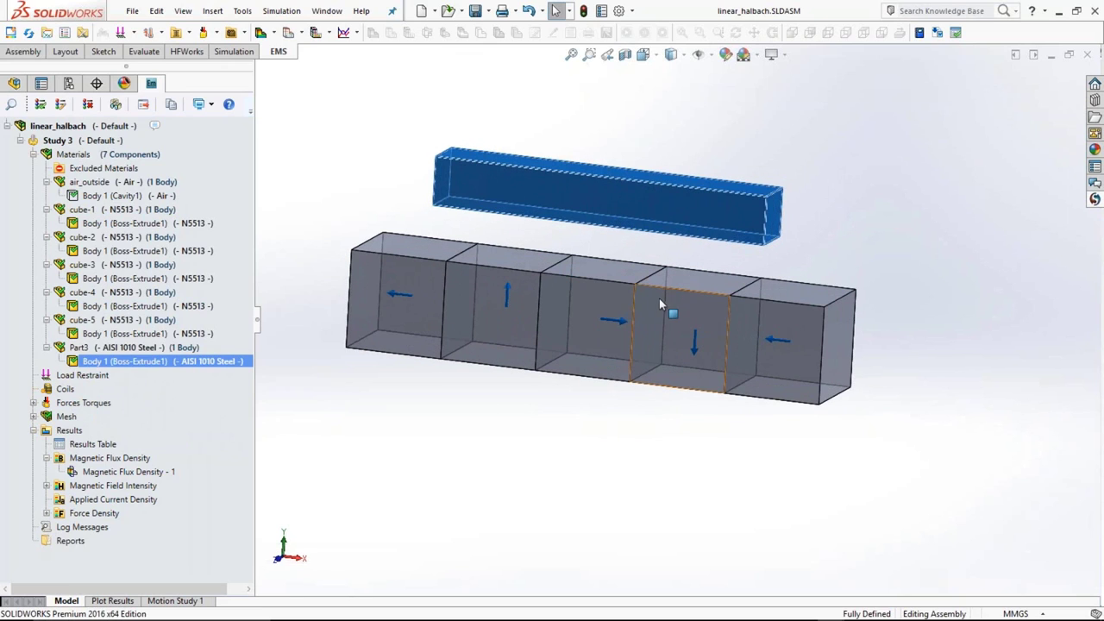
pyautogui.click(464, 421)
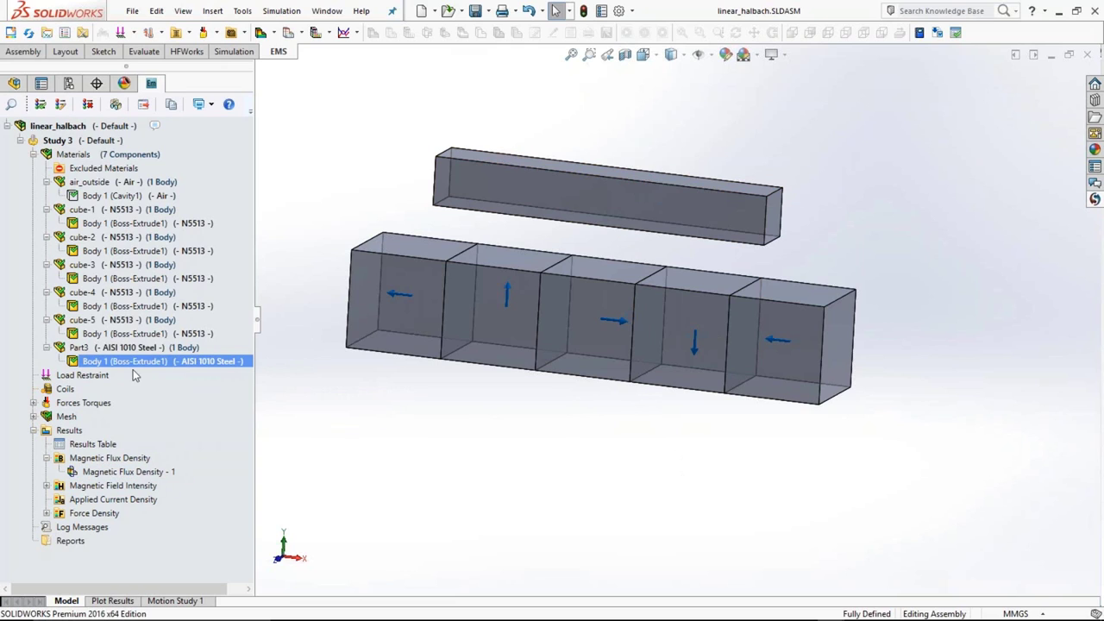
# - Display the Magnetic Flux Density - 1 plot of Study 3 and examine the field in the magnets and steel bar
pyautogui.doubleClick(128, 472)
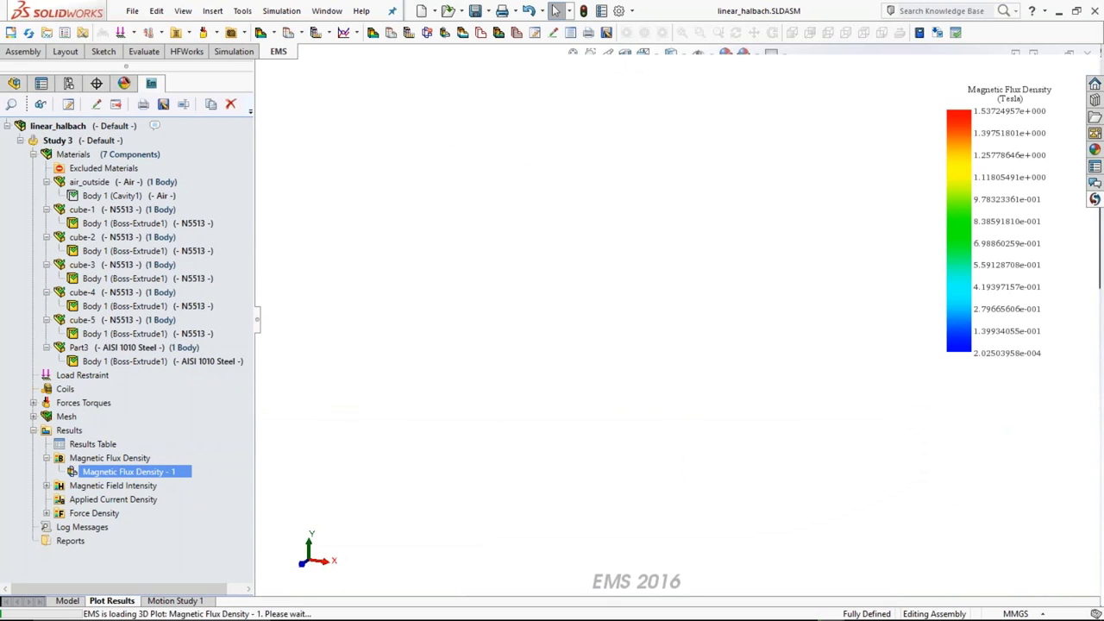
pyautogui.moveTo(740, 376); pyautogui.dragTo(731, 354, button='middle')
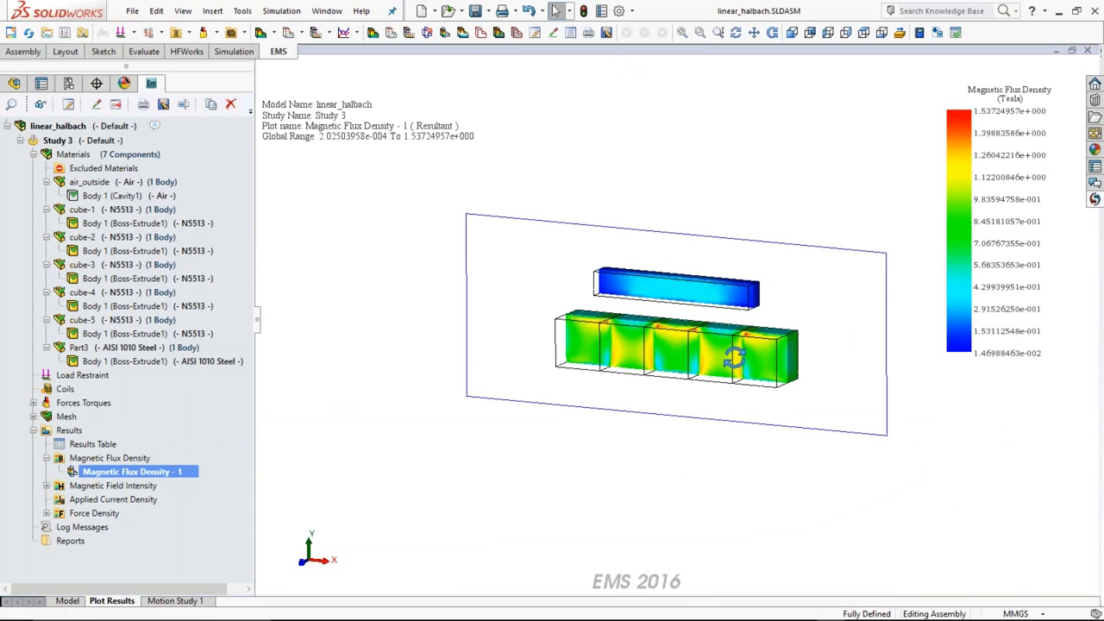
pyautogui.scroll(-4, 720, 363)
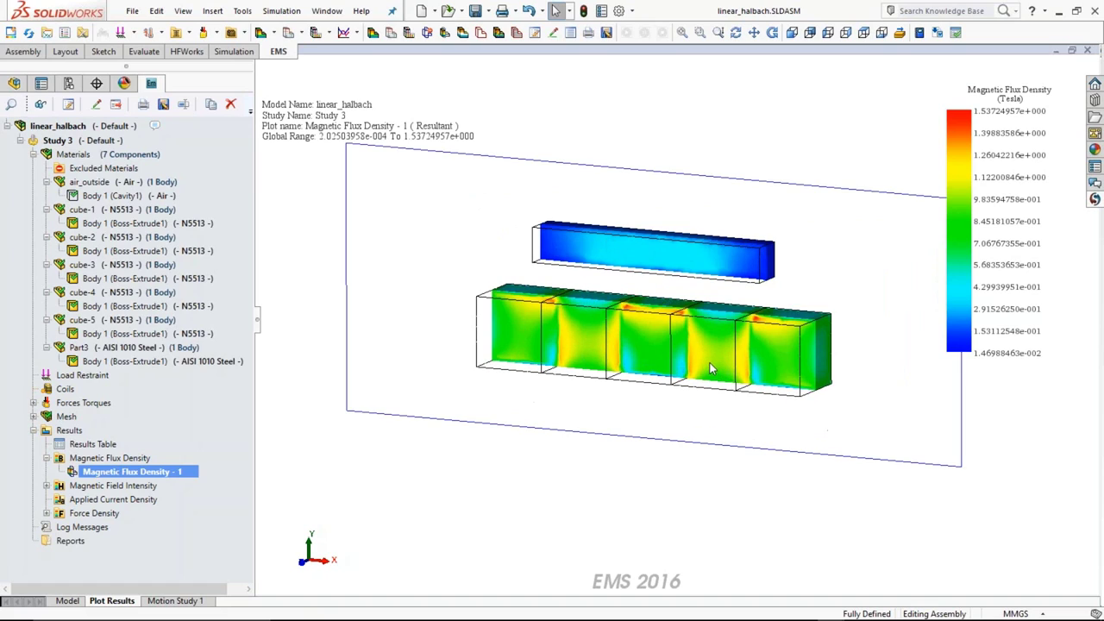
pyautogui.moveTo(688, 419); pyautogui.dragTo(732, 304, button='middle')
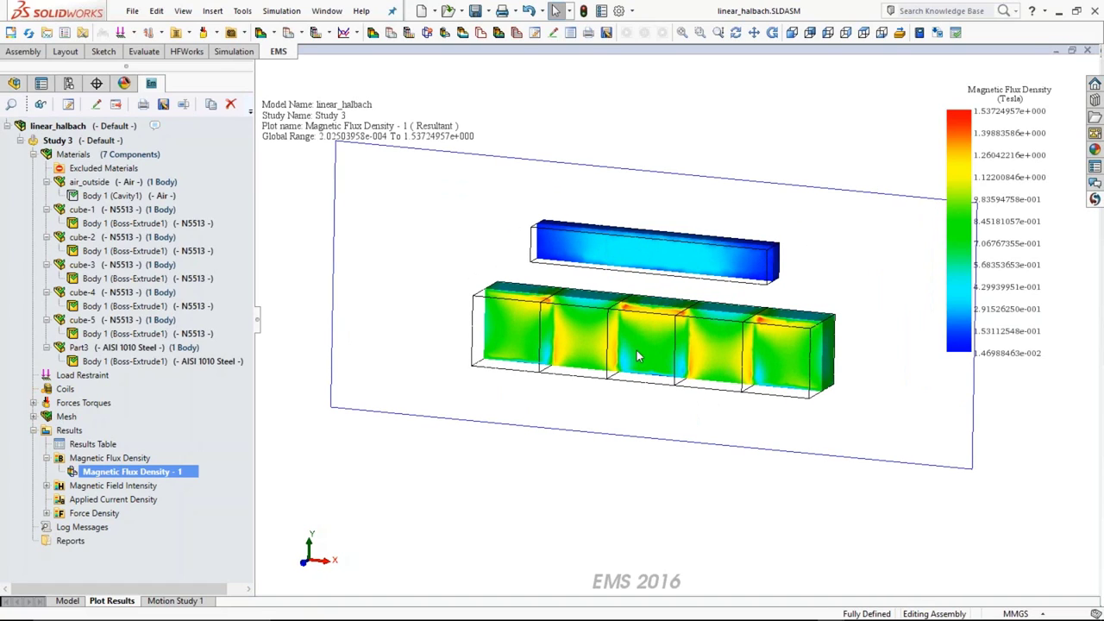
# - Show the hidden air body (Cavity1) of air_outside in the model
pyautogui.click(125, 197)
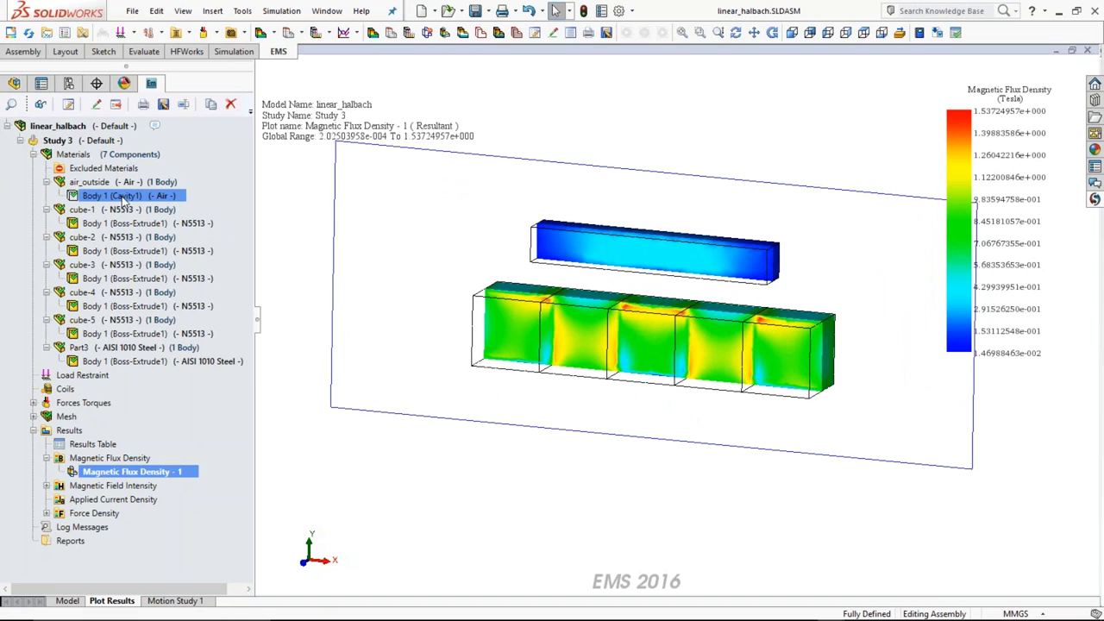
pyautogui.rightClick(125, 197)
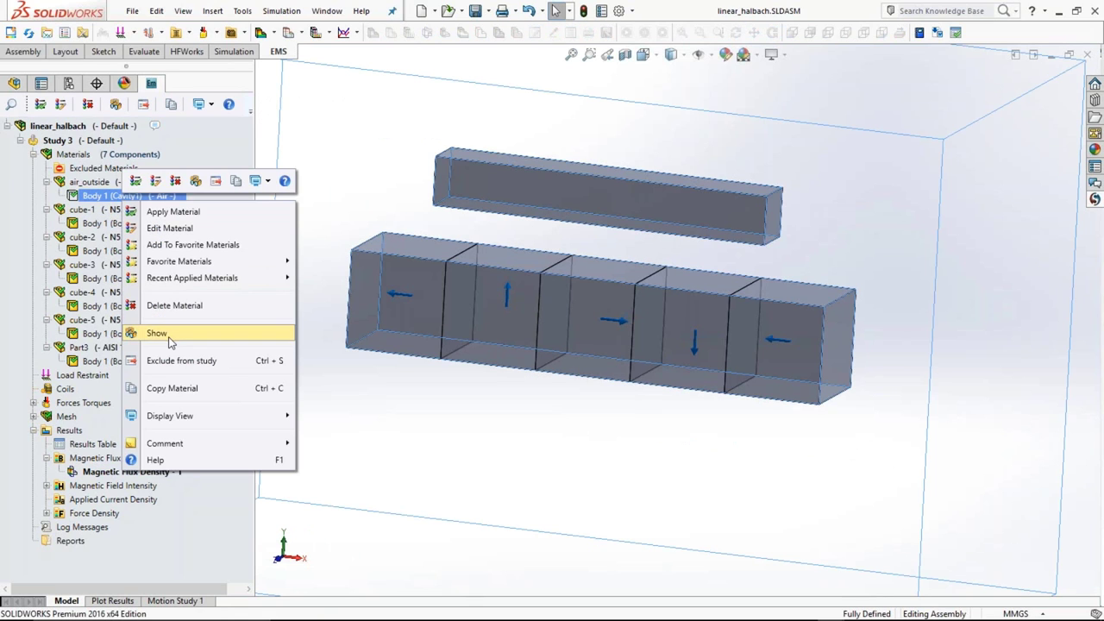
pyautogui.click(158, 333)
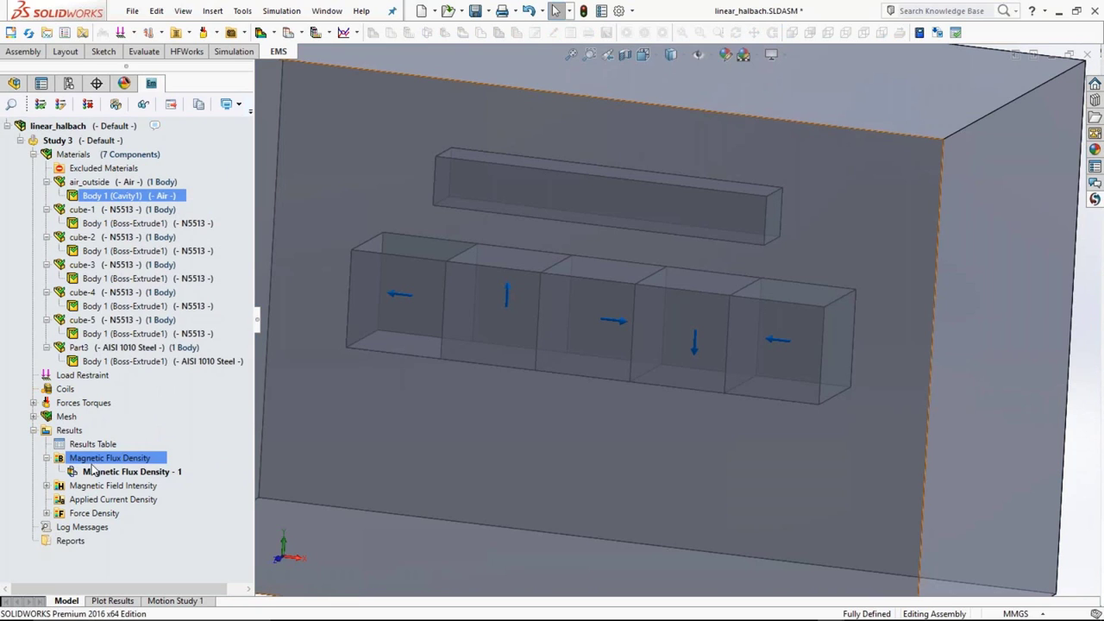
# - Reopen the Magnetic Flux Density - 1 plot with the air region included and move its colour legend slightly upward
pyautogui.doubleClick(198, 477)
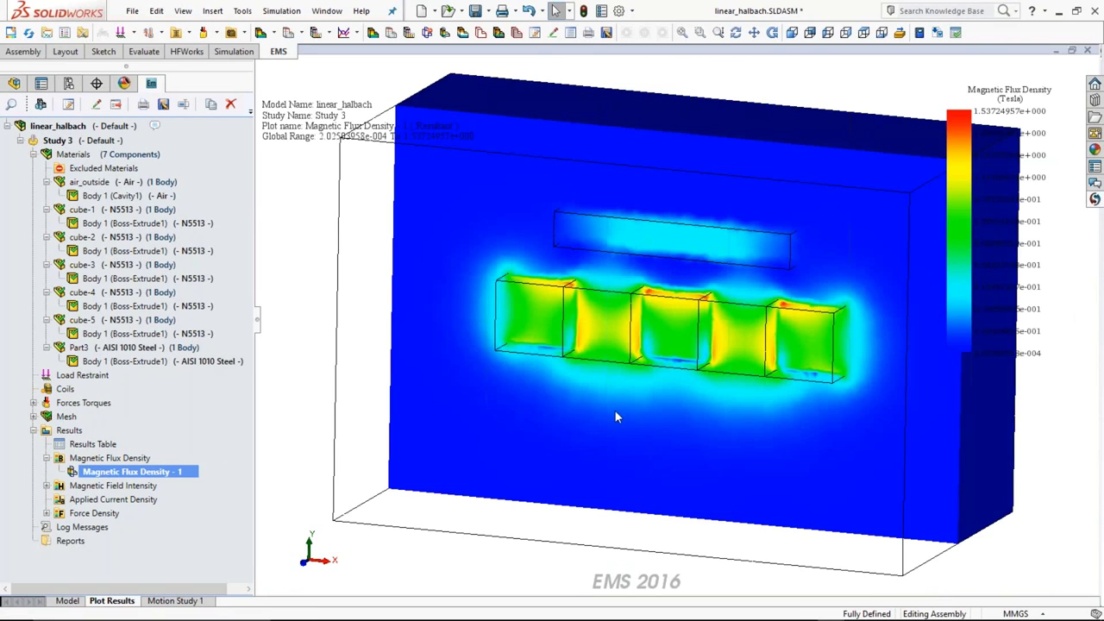
pyautogui.moveTo(615, 411)
pyautogui.mouseDown(button='middle')
pyautogui.moveTo(636, 389)
pyautogui.moveTo(624, 401)
pyautogui.mouseUp(button='middle')
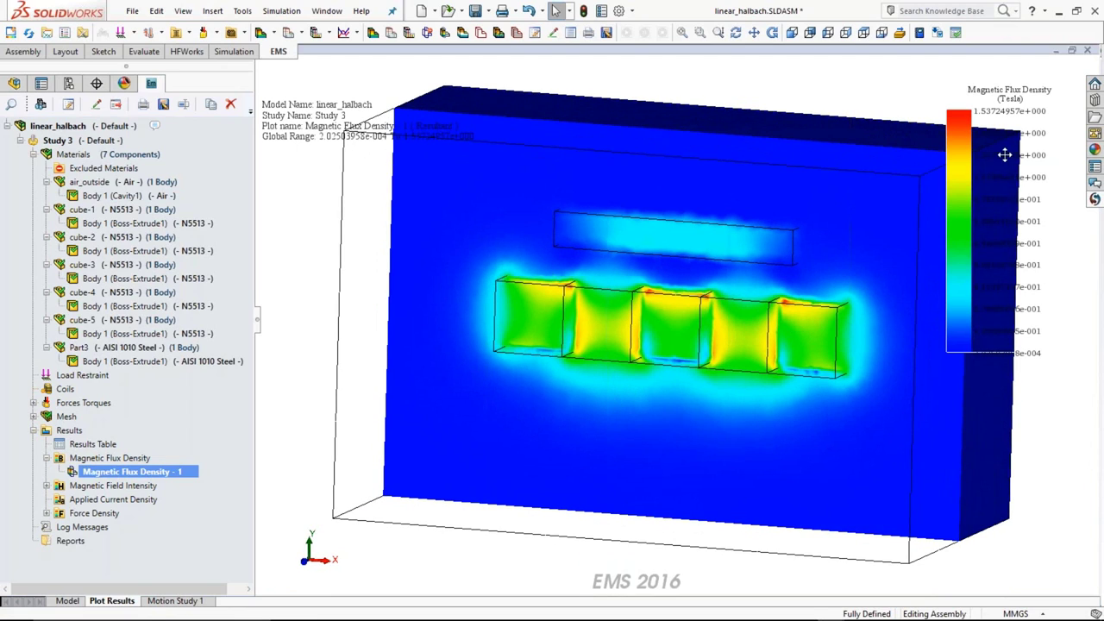
pyautogui.moveTo(971, 137); pyautogui.dragTo(977, 112)
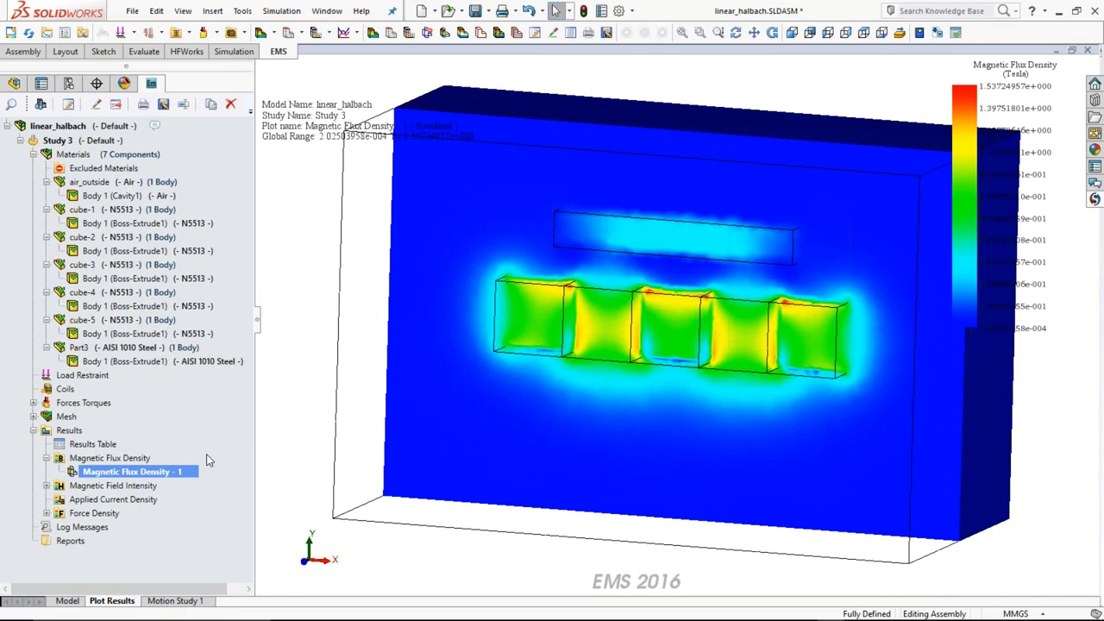
# - Open the Results Table of Study 3, check the Virtual Work - 1 force along the Y axis, and close the table
pyautogui.click(93, 446)
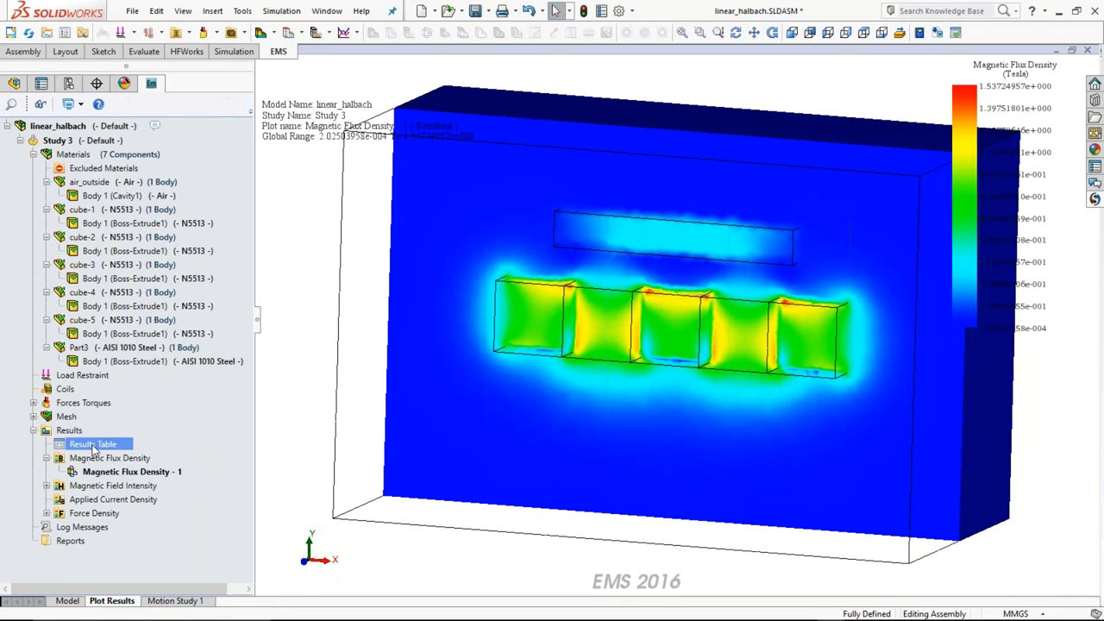
pyautogui.moveTo(466, 160); pyautogui.dragTo(372, 88)
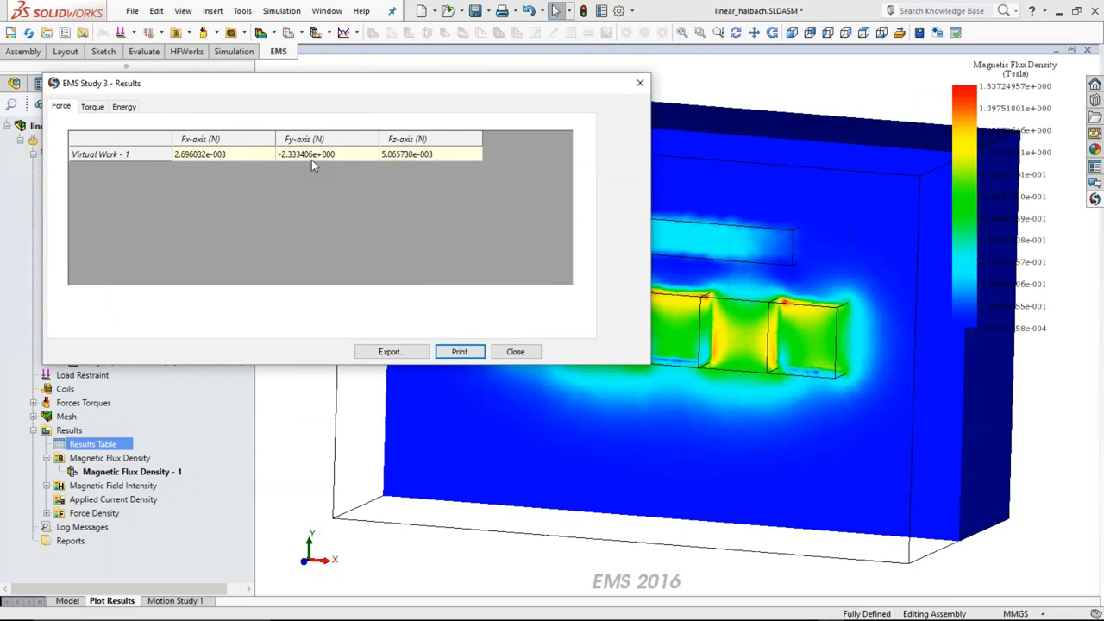
pyautogui.click(312, 156)
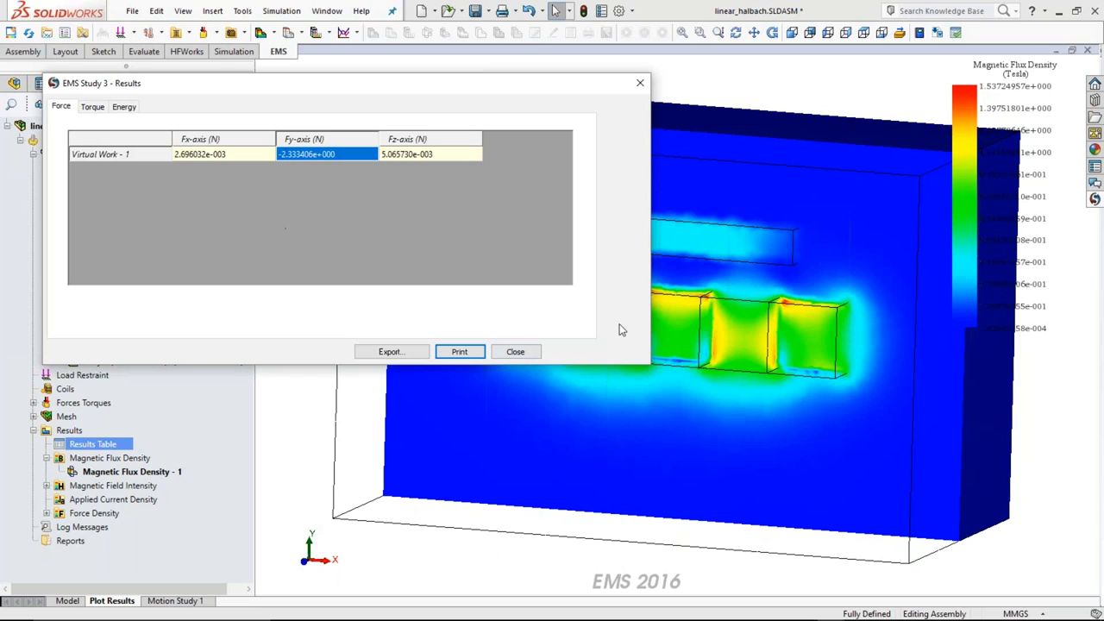
pyautogui.click(515, 354)
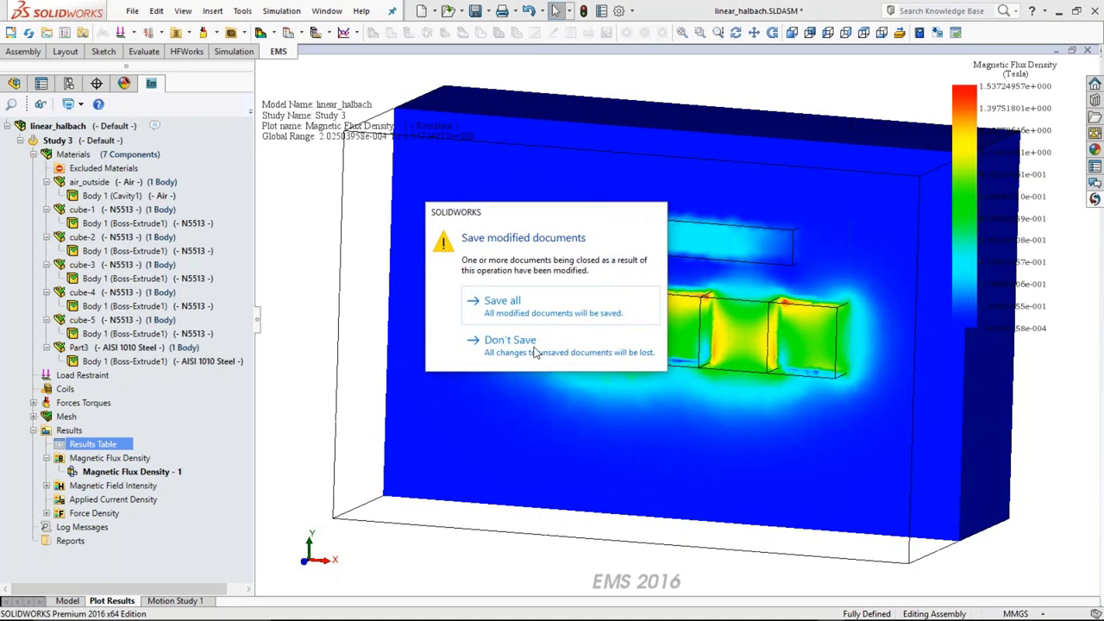
# - Close the linear_halbach assembly without saving and switch to the open EA171321.SLDASM assembly
pyautogui.click(518, 350)
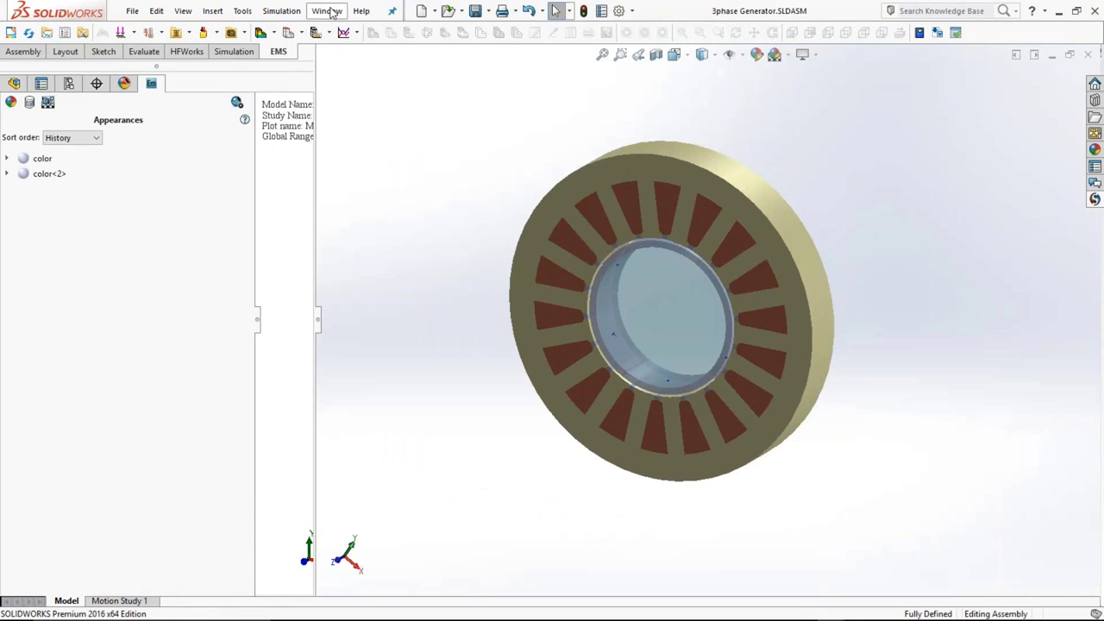
pyautogui.click(327, 11)
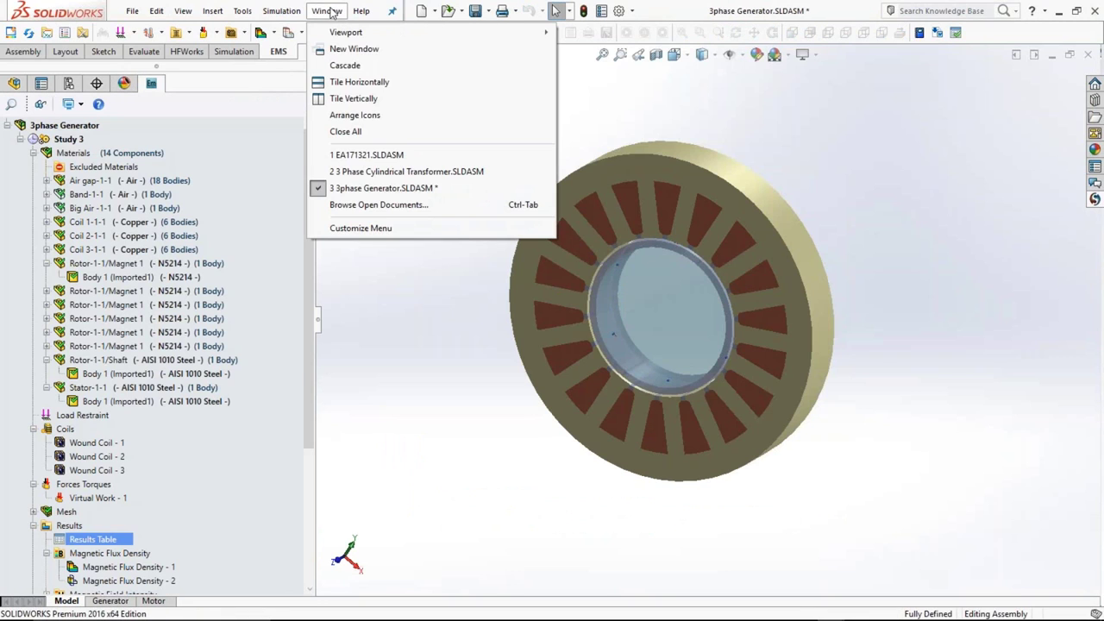
pyautogui.click(374, 155)
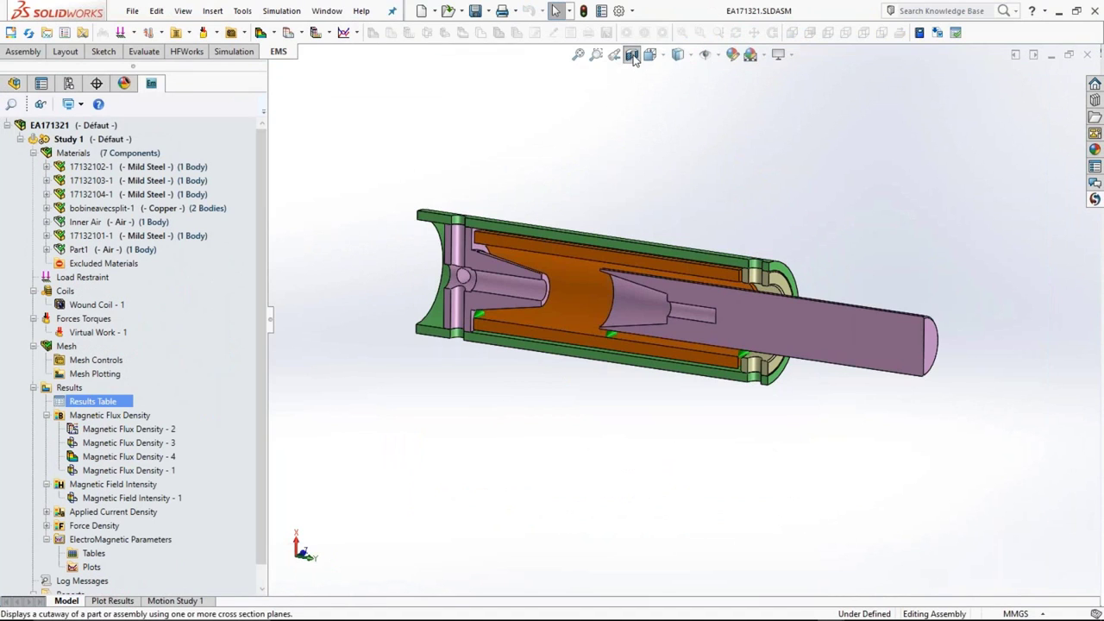
# - Highlight the plunger's outer end face and the coil's cut face in the sectioned actuator to examine its parts
pyautogui.moveTo(606, 455)
pyautogui.mouseDown(button='middle')
pyautogui.moveTo(629, 431)
pyautogui.moveTo(606, 453)
pyautogui.mouseUp(button='middle')
pyautogui.click(933, 344)
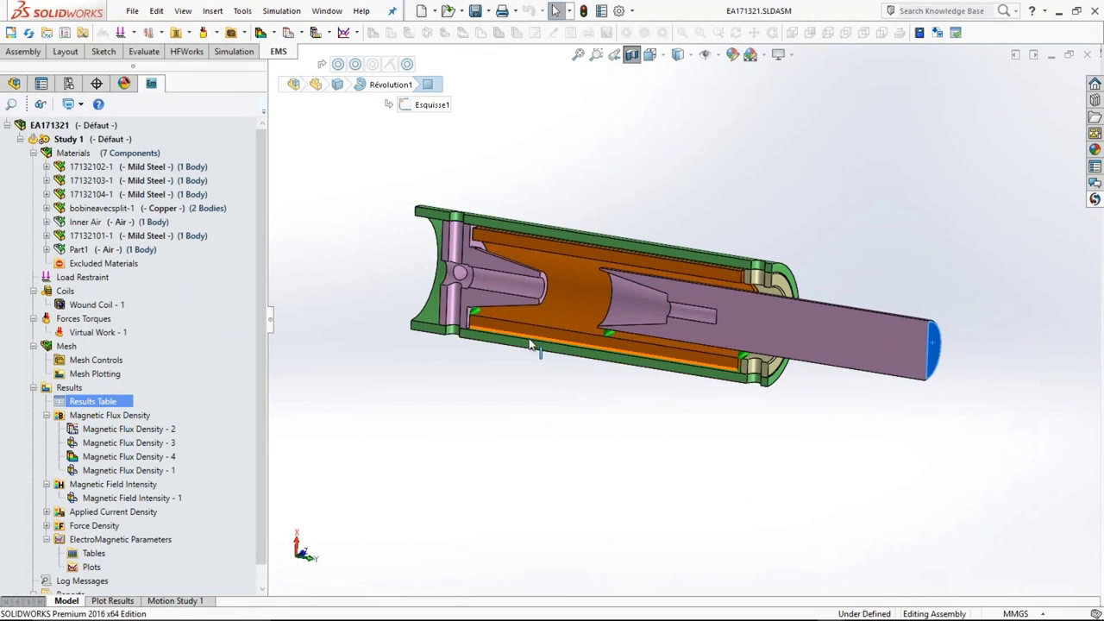
pyautogui.click(530, 246)
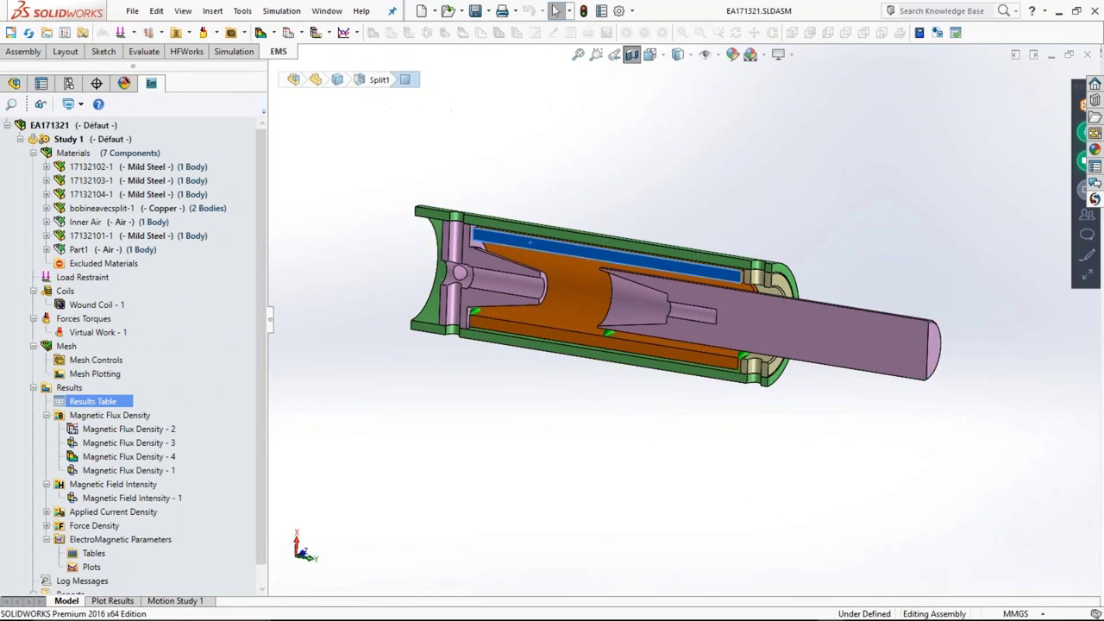
pyautogui.moveTo(553, 322); pyautogui.dragTo(679, 212, button='middle')
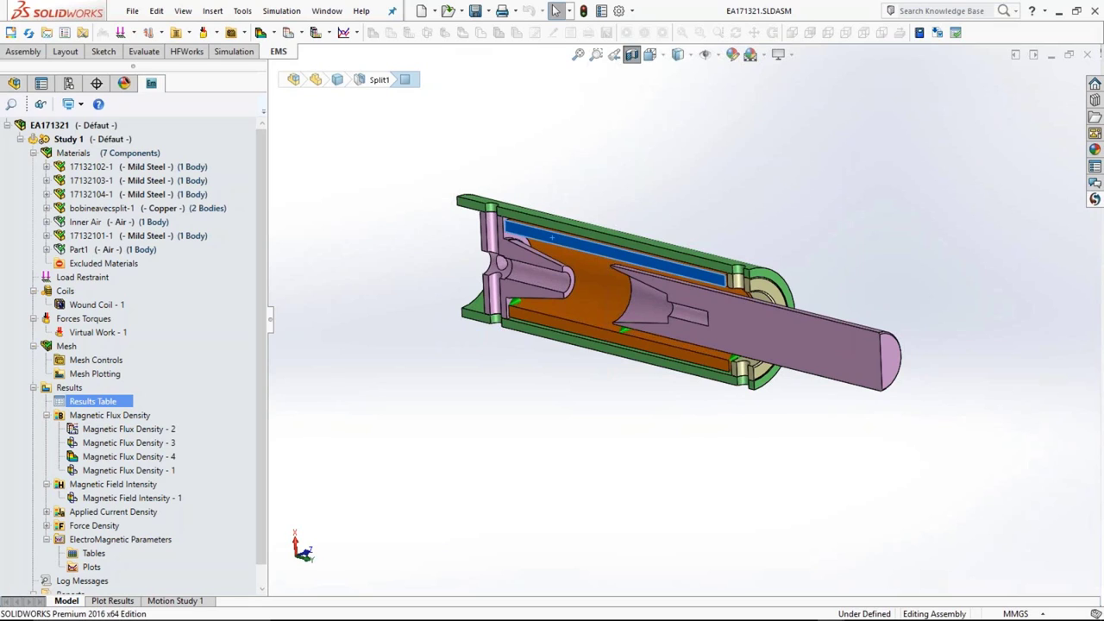
# - Review the general properties and motion coupling settings of magnetostatic Study 1, then close them without changes
pyautogui.rightClick(103, 139)
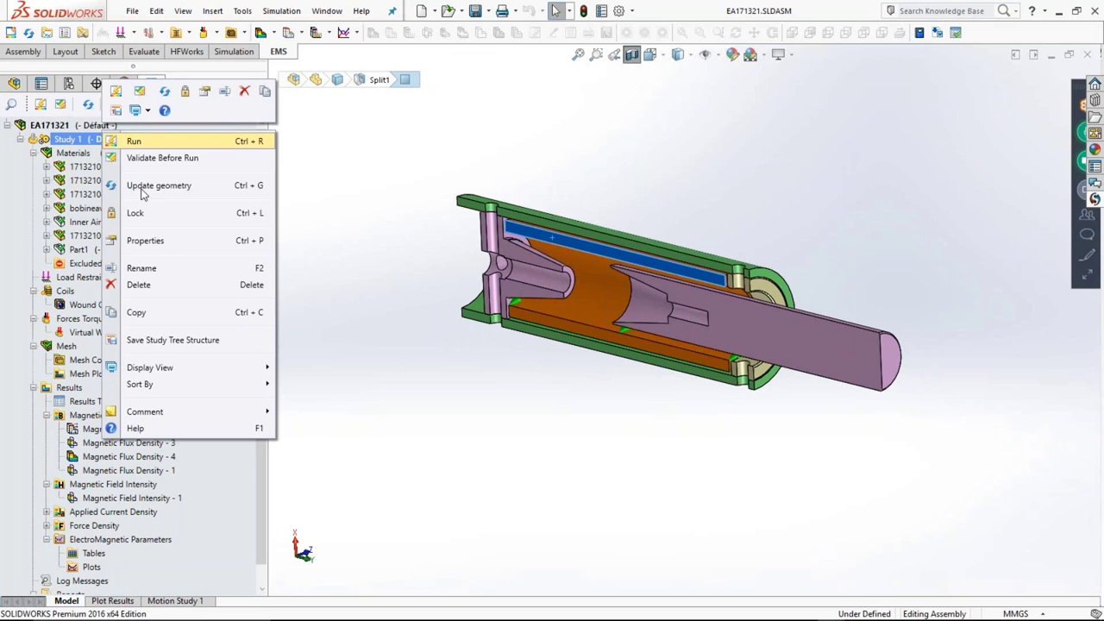
pyautogui.click(145, 240)
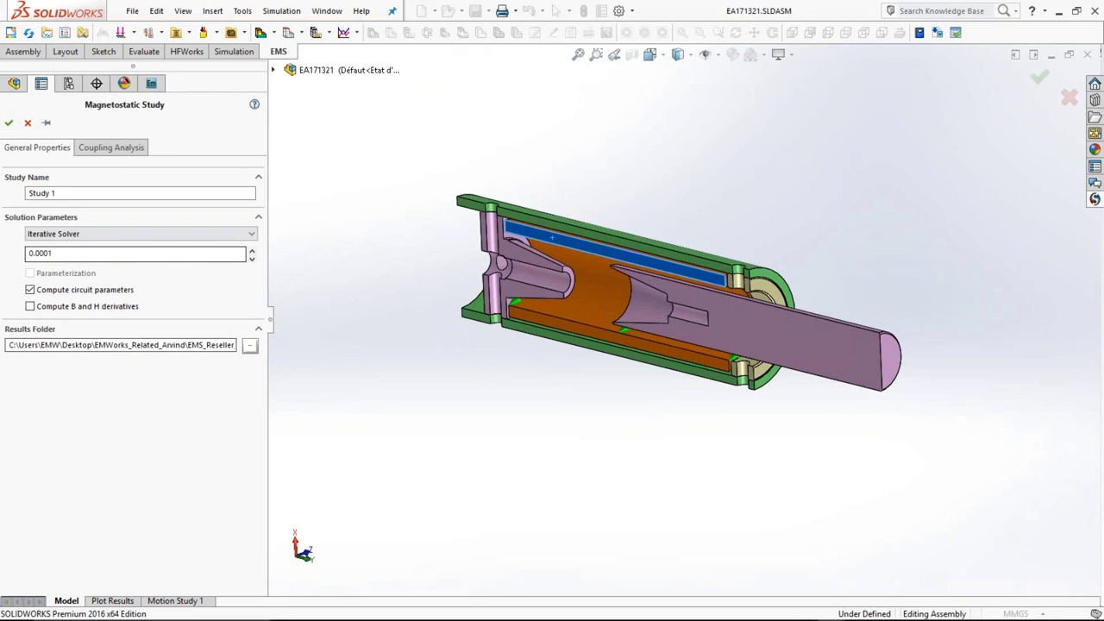
pyautogui.click(110, 151)
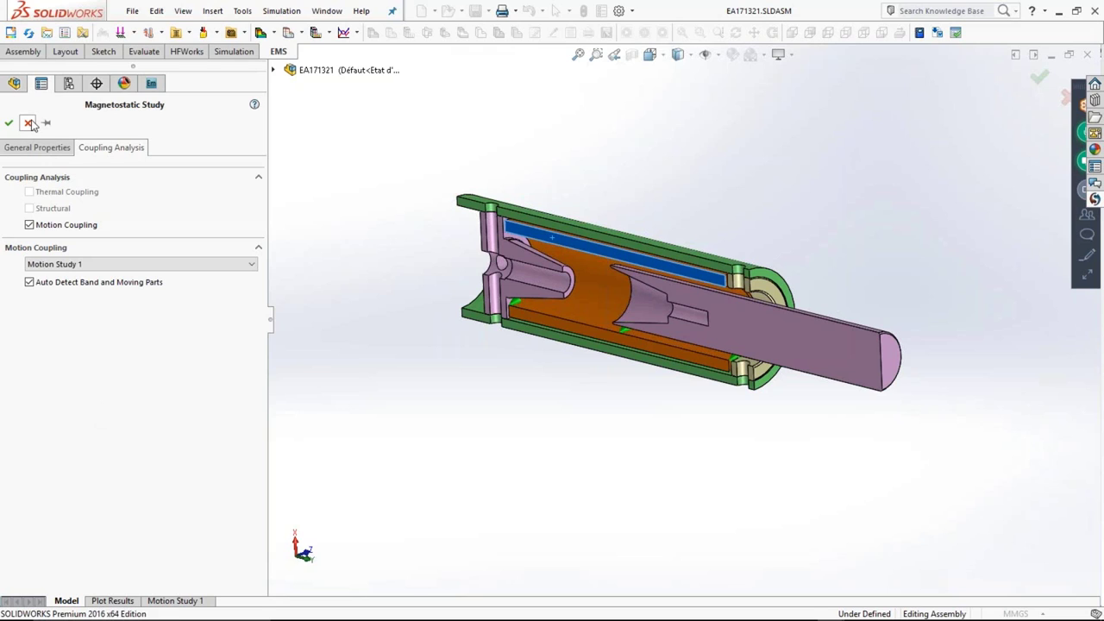
pyautogui.click(28, 124)
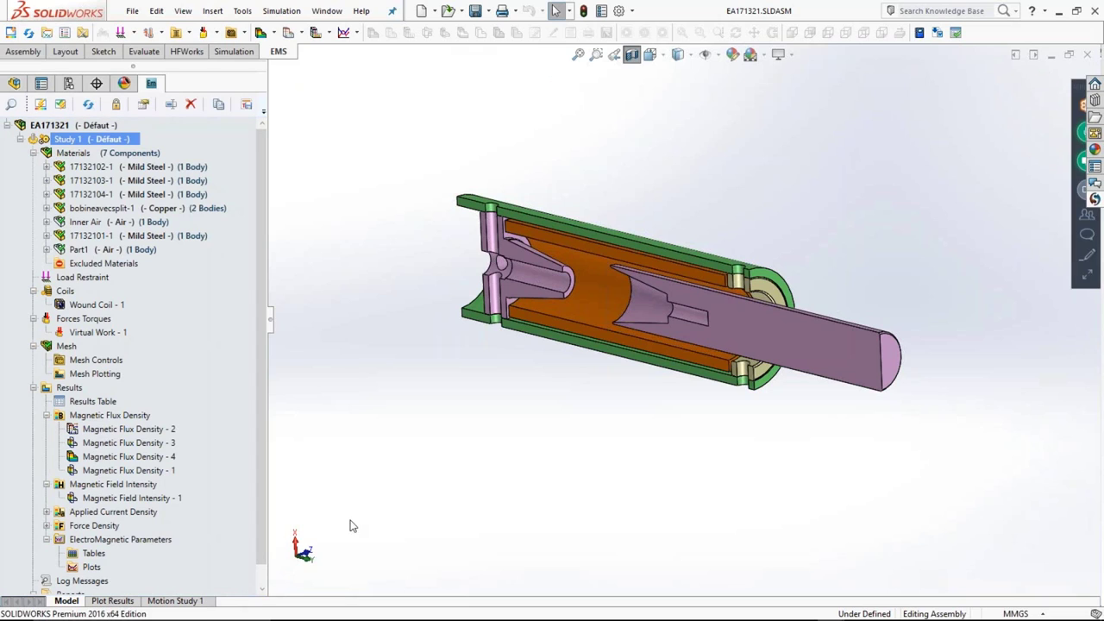
# - Open Motion Study 1 and review the definition of Force1 acting on the plunger's end face
pyautogui.moveTo(731, 420); pyautogui.dragTo(734, 373, button='middle')
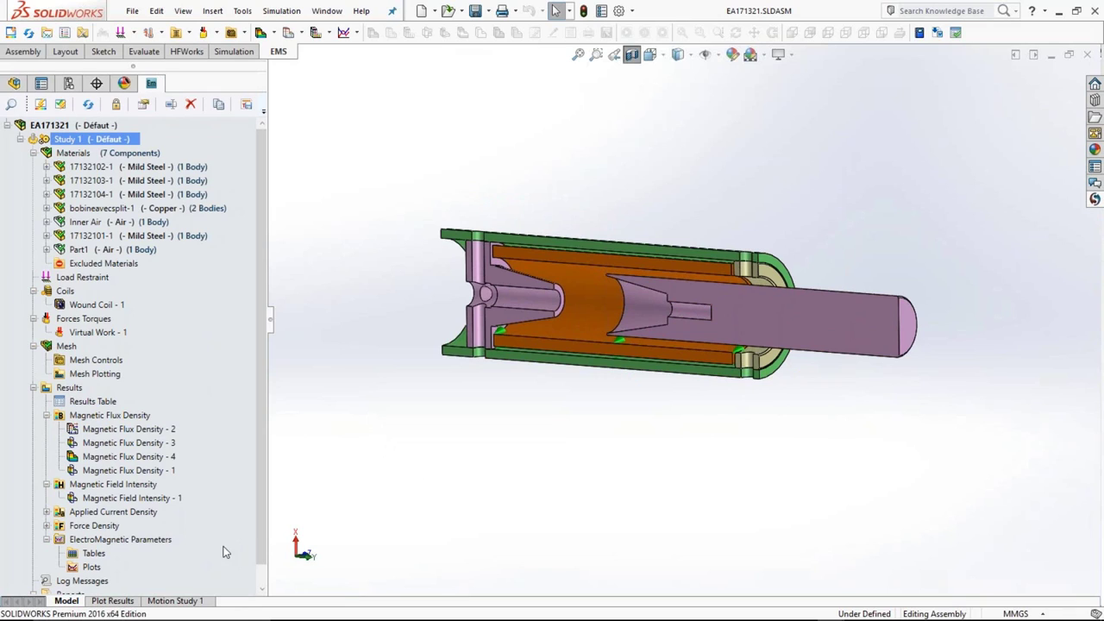
pyautogui.click(200, 600)
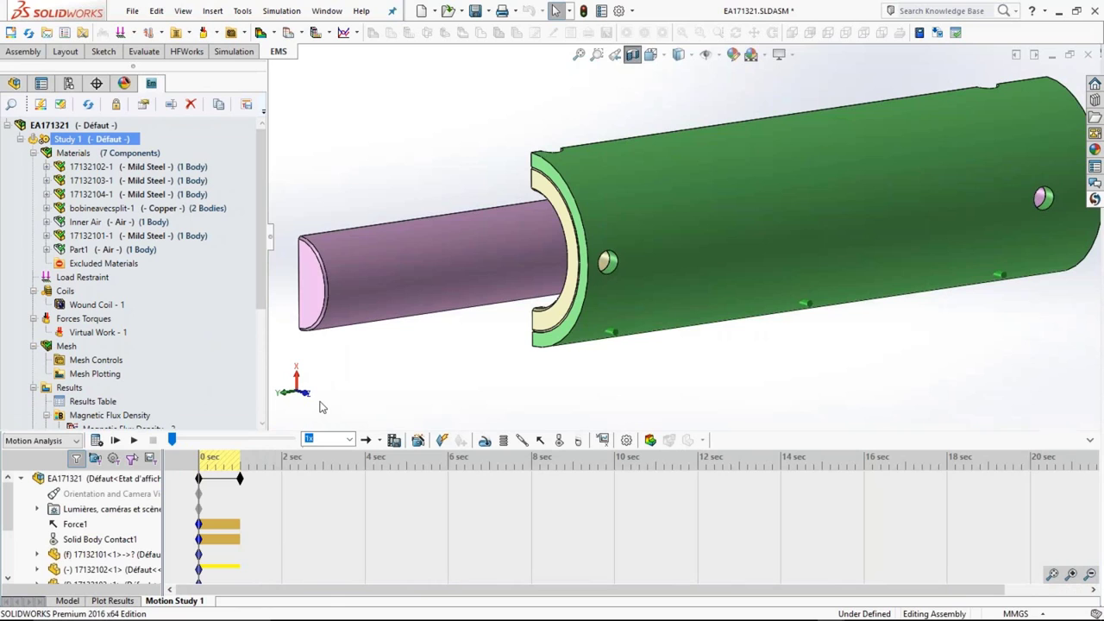
pyautogui.moveTo(673, 342); pyautogui.dragTo(632, 367, button='middle')
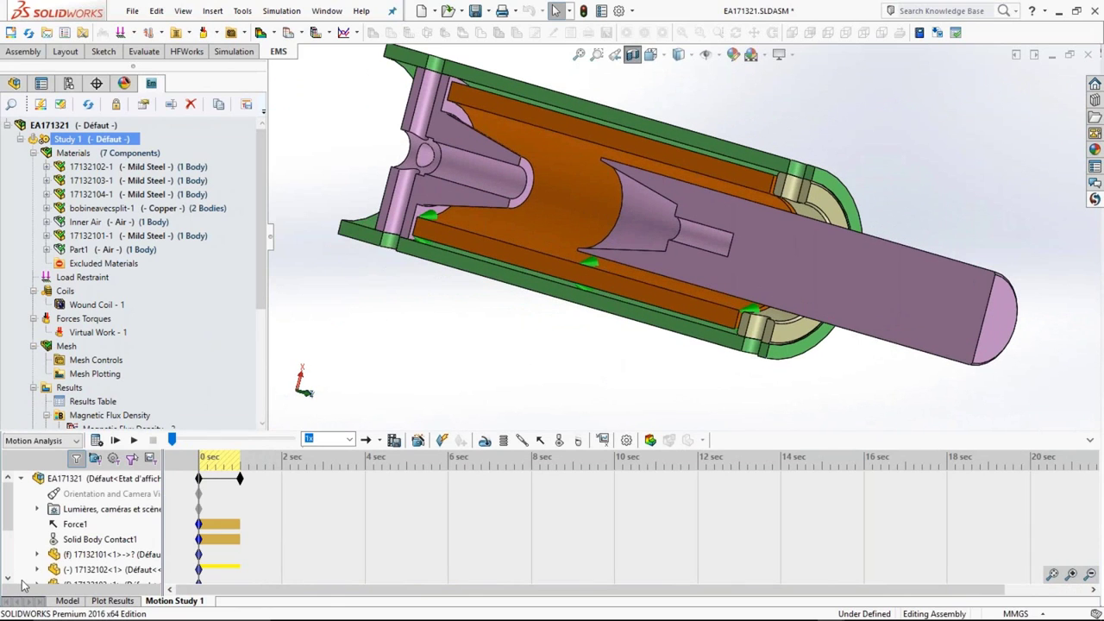
pyautogui.click(69, 526)
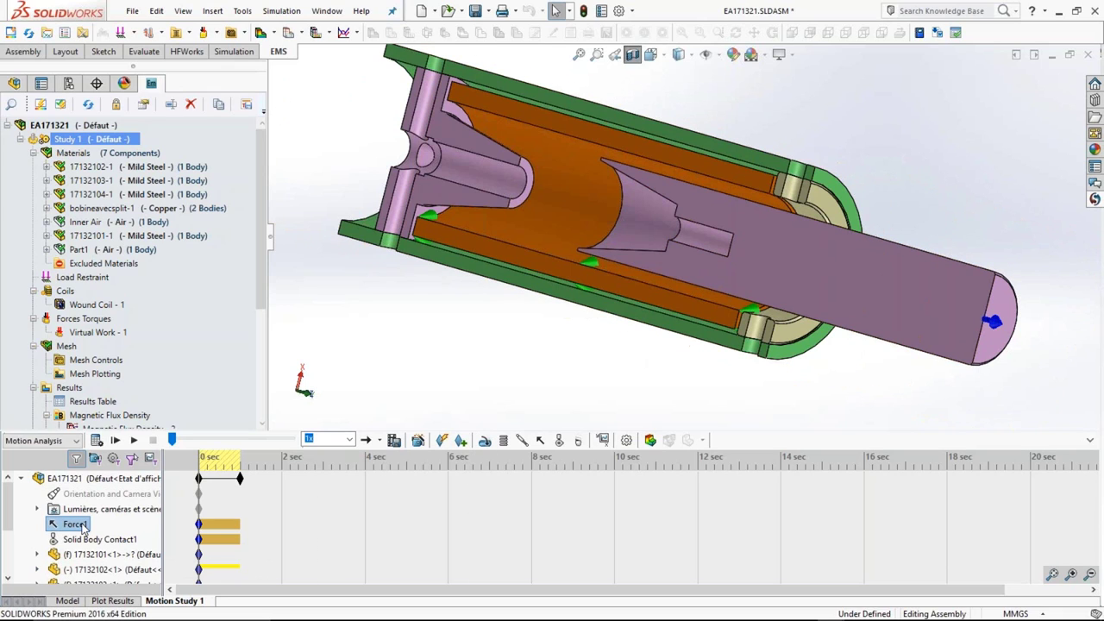
pyautogui.rightClick(83, 525)
pyautogui.press('Escape')
pyautogui.click(229, 486)
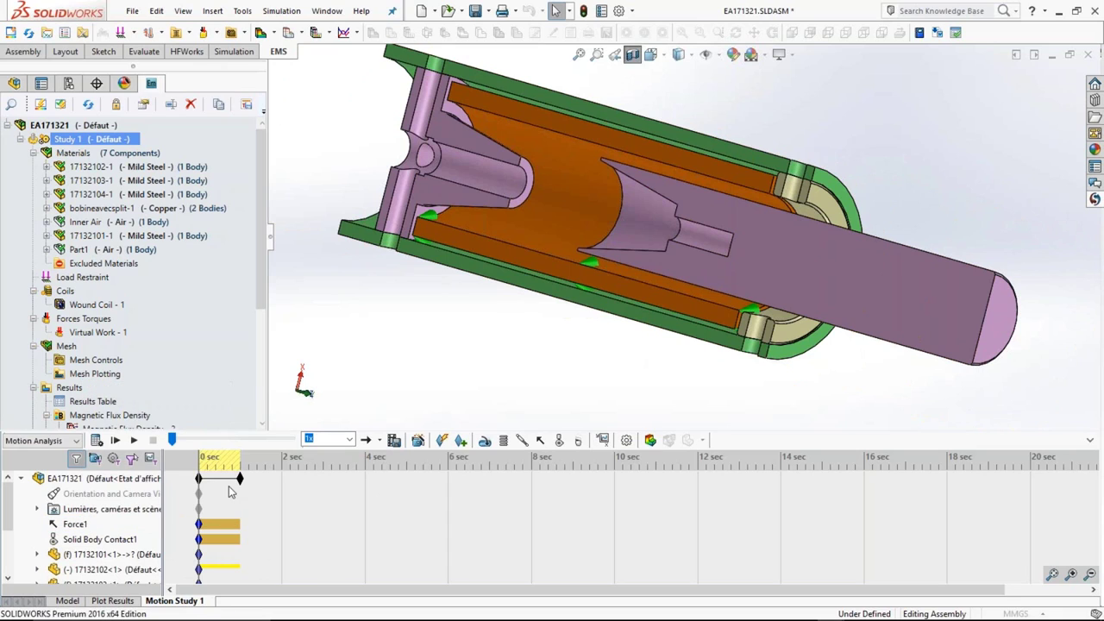
pyautogui.click(37, 334)
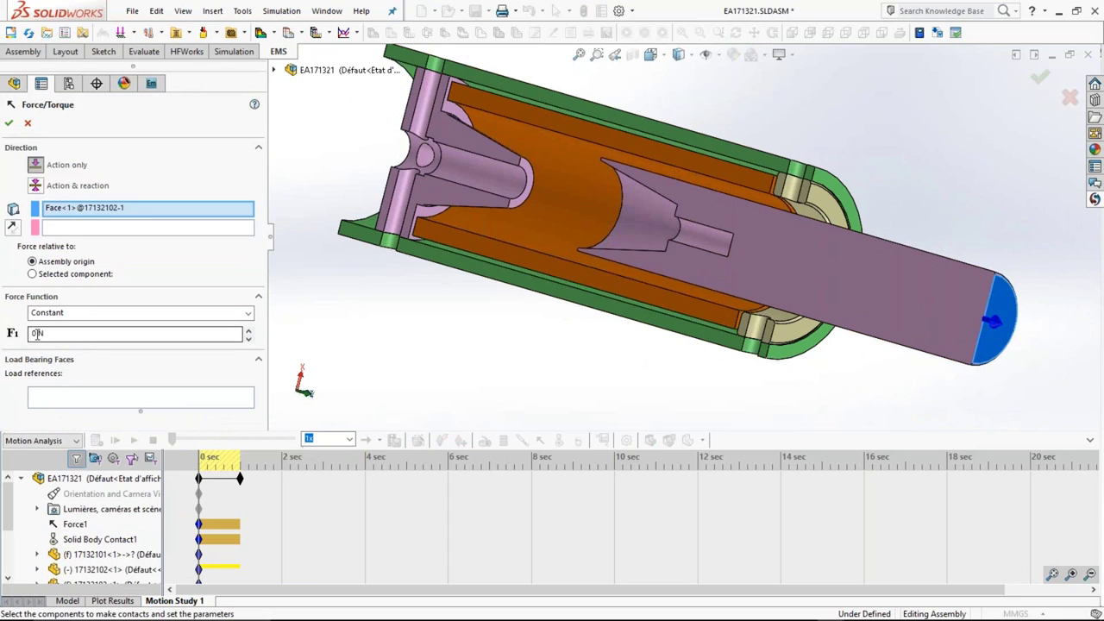
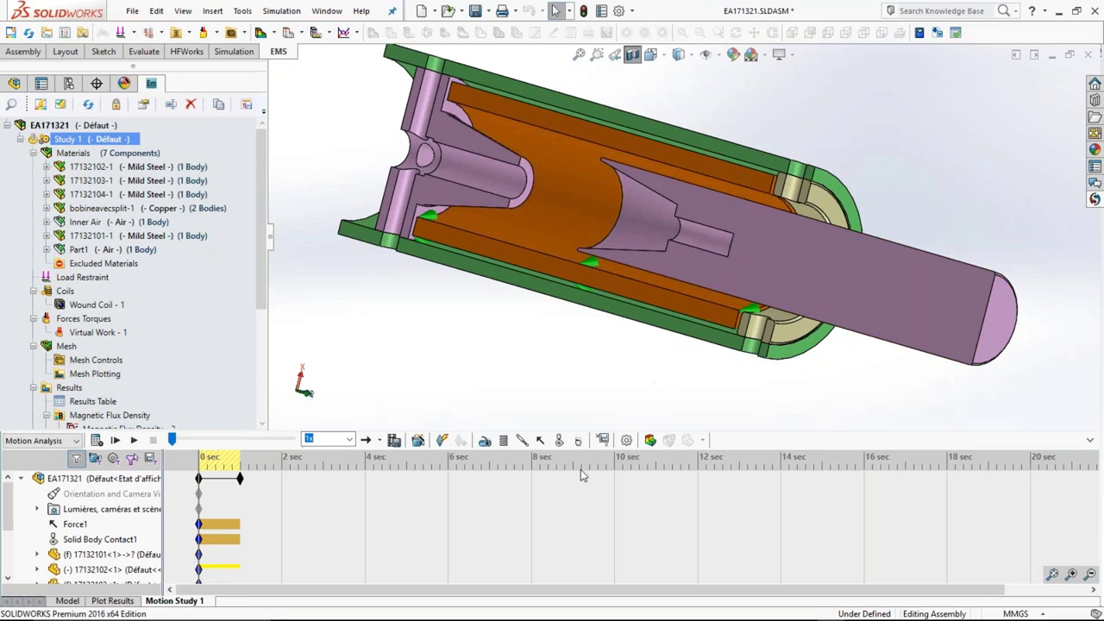
# - Return to the assembly model and open the definition of Wound Coil - 1 in Study 1
pyautogui.click(67, 600)
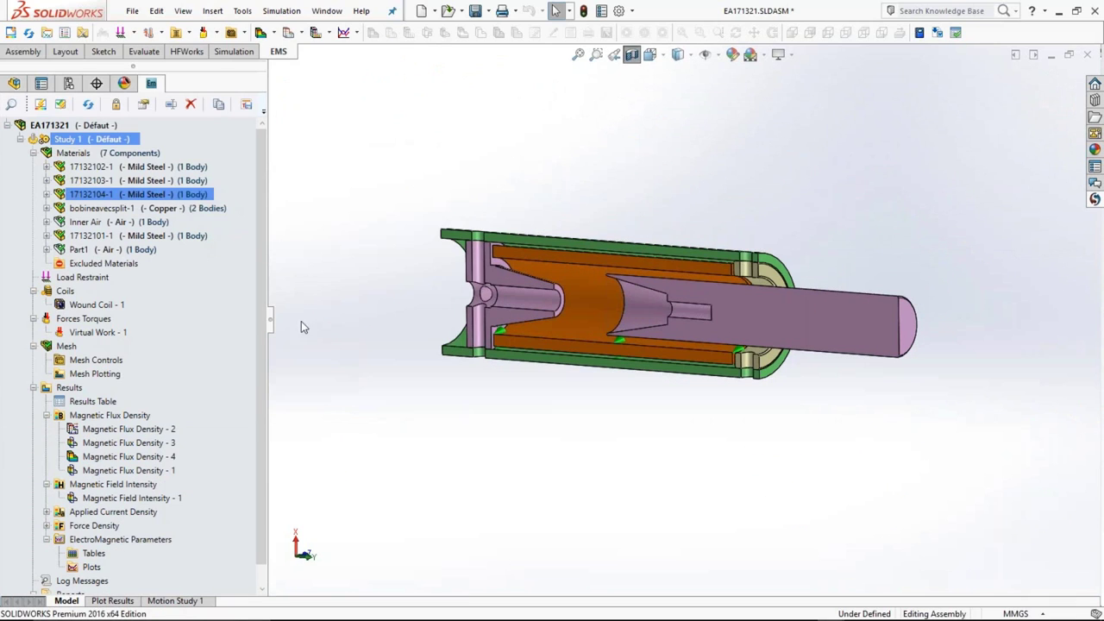
pyautogui.click(121, 154)
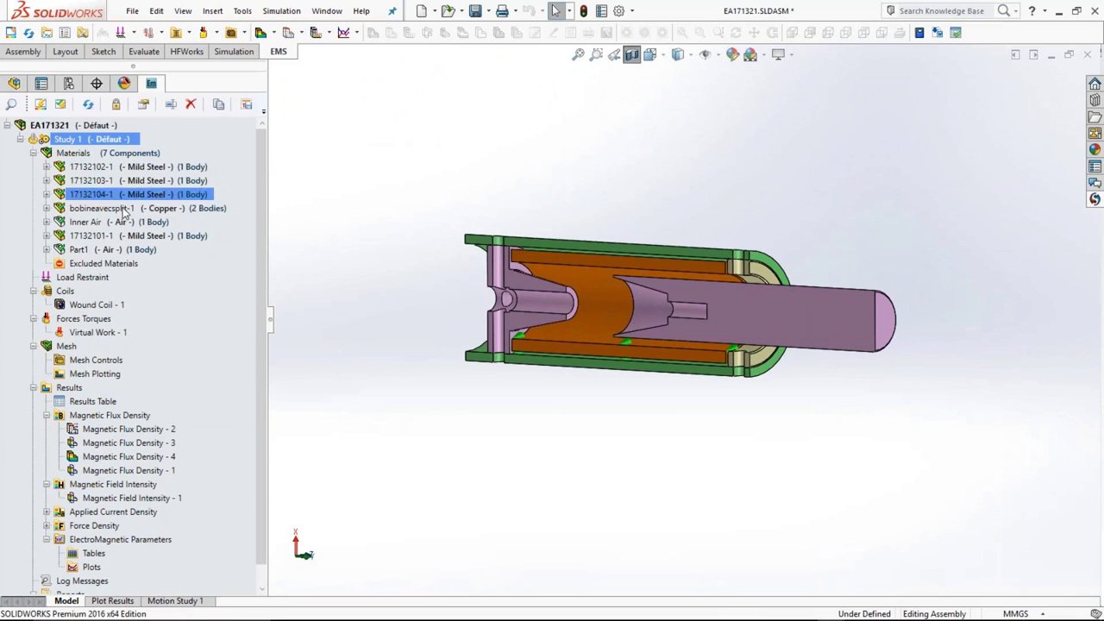
pyautogui.click(125, 281)
pyautogui.click(117, 306)
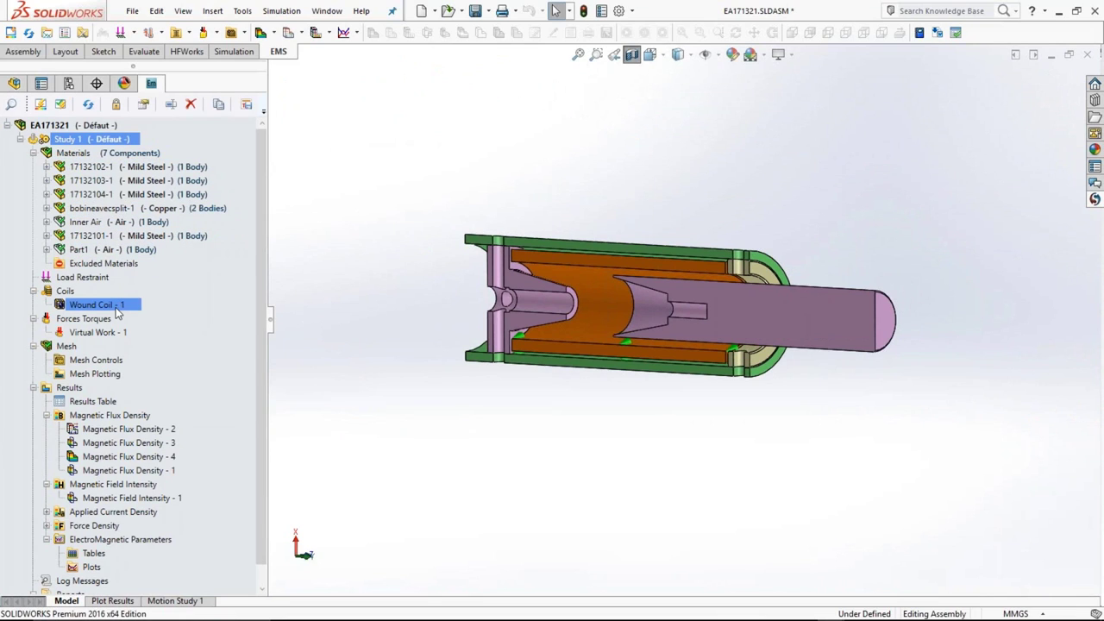
pyautogui.rightClick(119, 312)
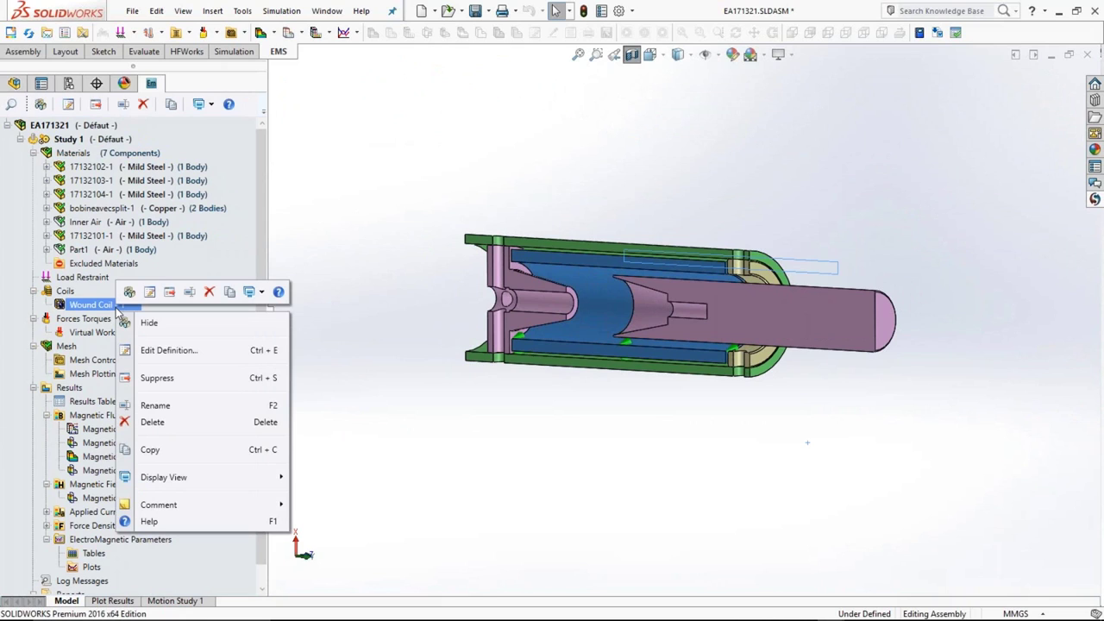
pyautogui.click(164, 350)
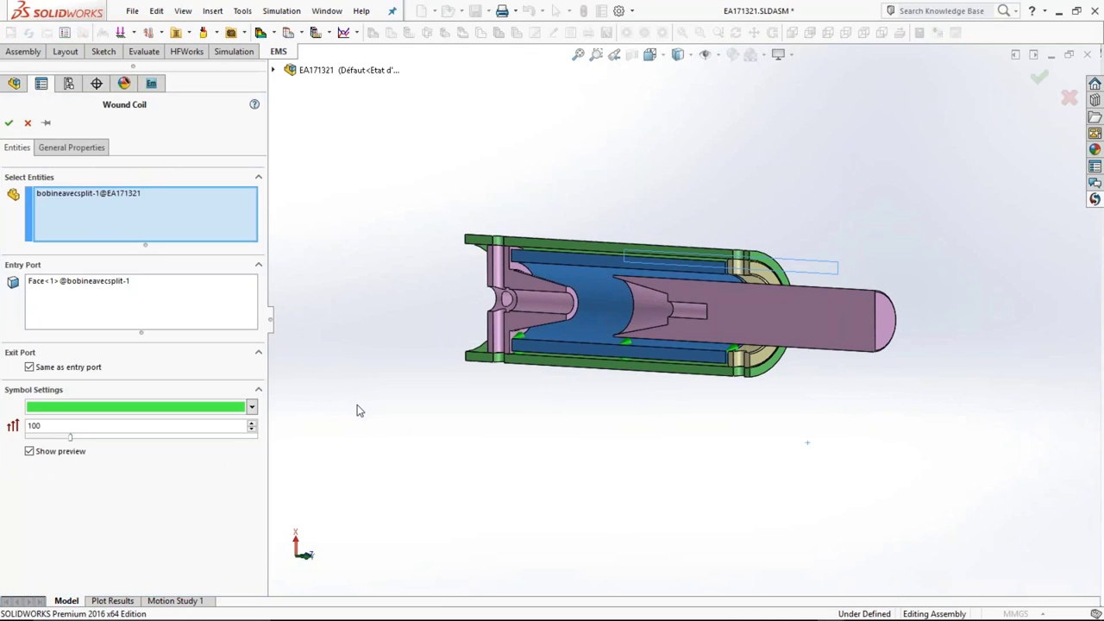
# - Review the coil body, entry port face and general properties of Wound Coil - 1, then close the definition without changes
pyautogui.moveTo(626, 412)
pyautogui.mouseDown(button='middle')
pyautogui.moveTo(609, 451)
pyautogui.moveTo(641, 414)
pyautogui.mouseUp(button='middle')
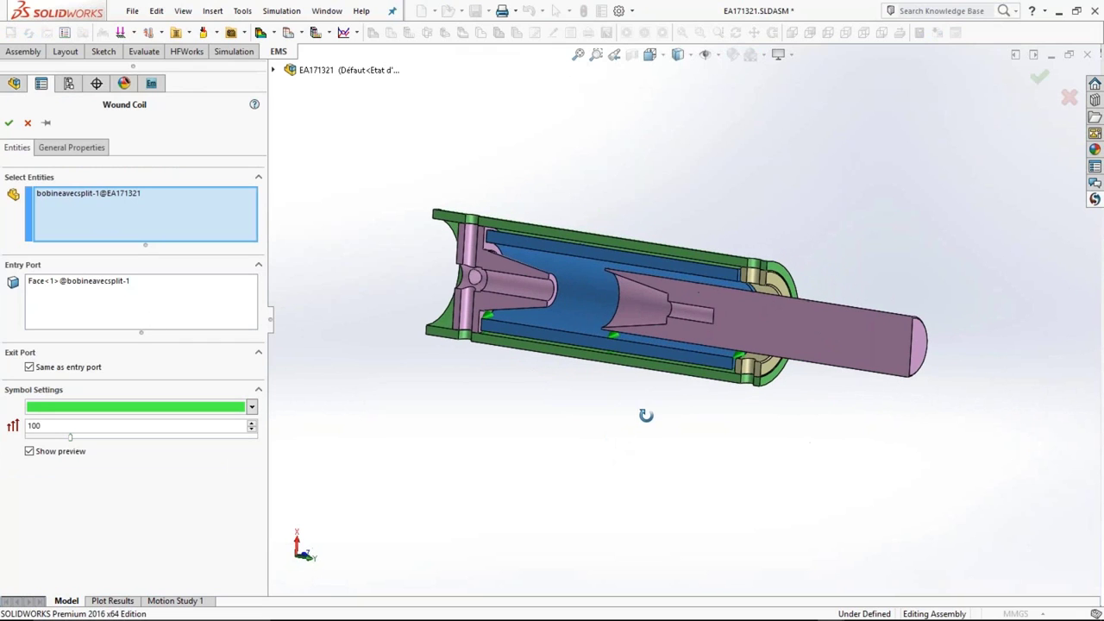
pyautogui.click(134, 197)
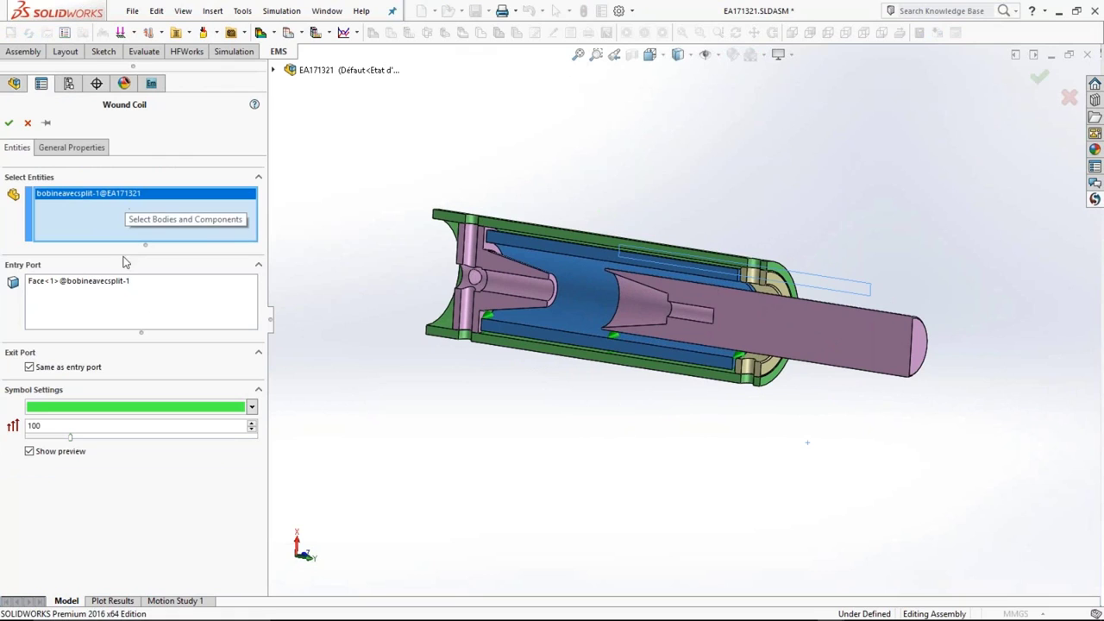
pyautogui.click(107, 289)
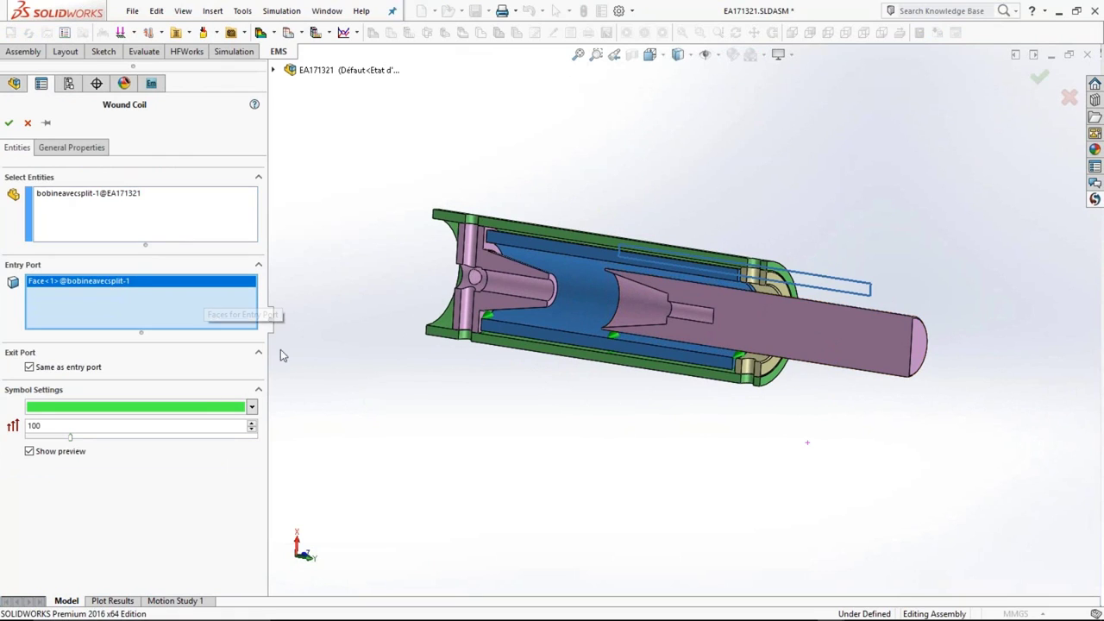
pyautogui.doubleClick(61, 455)
pyautogui.click(66, 147)
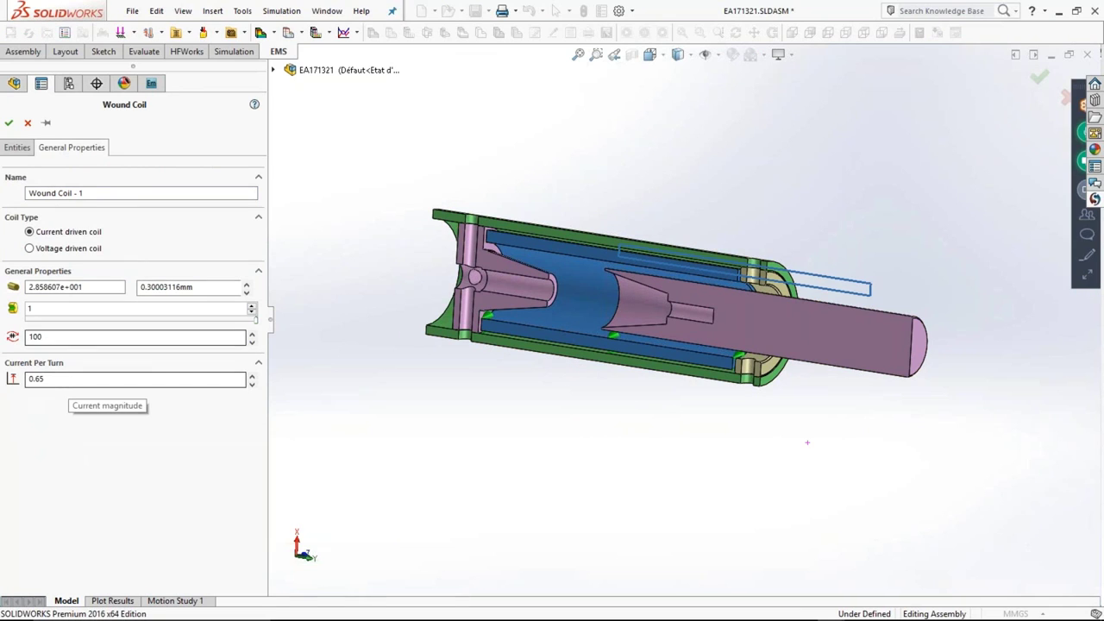
pyautogui.click(28, 123)
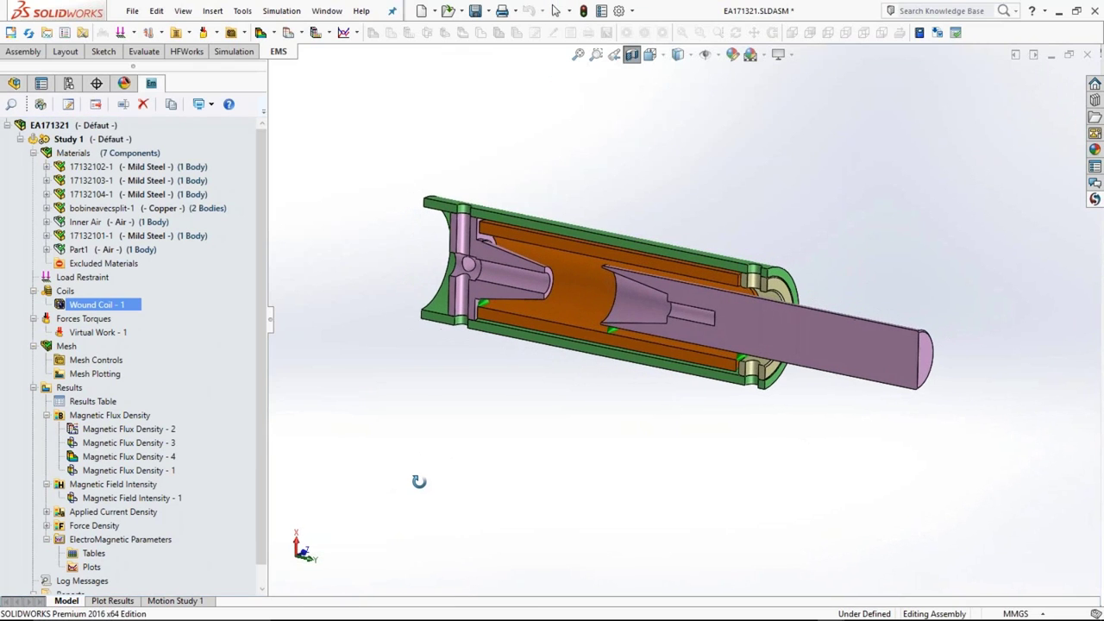
# - Review the Virtual Work - 1 definition applied to the plunger component and close it
pyautogui.click(95, 334)
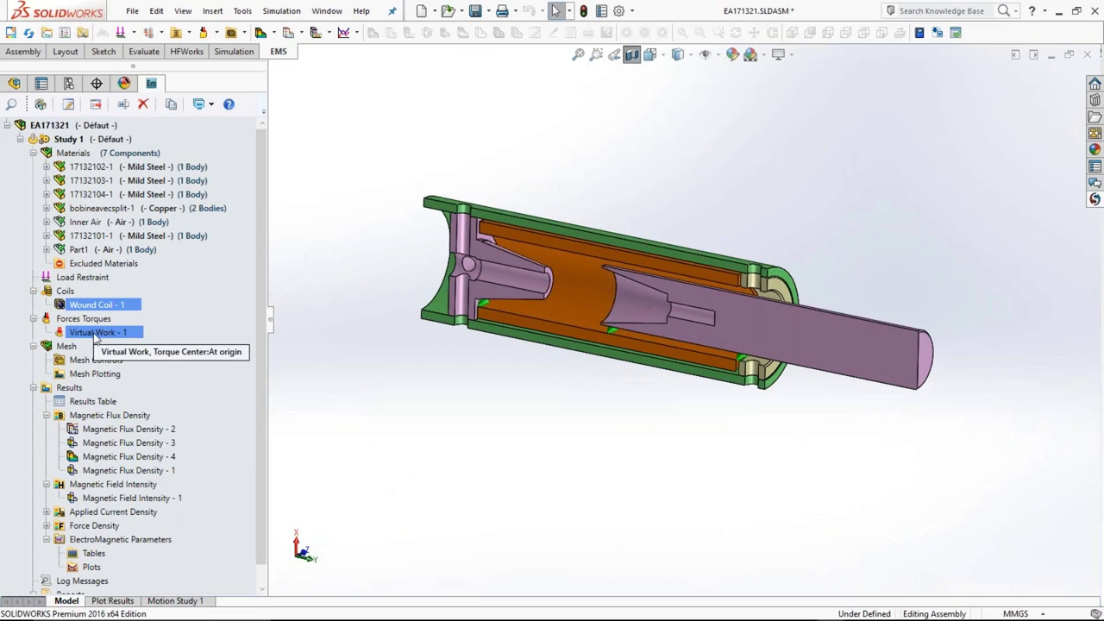
pyautogui.rightClick(95, 333)
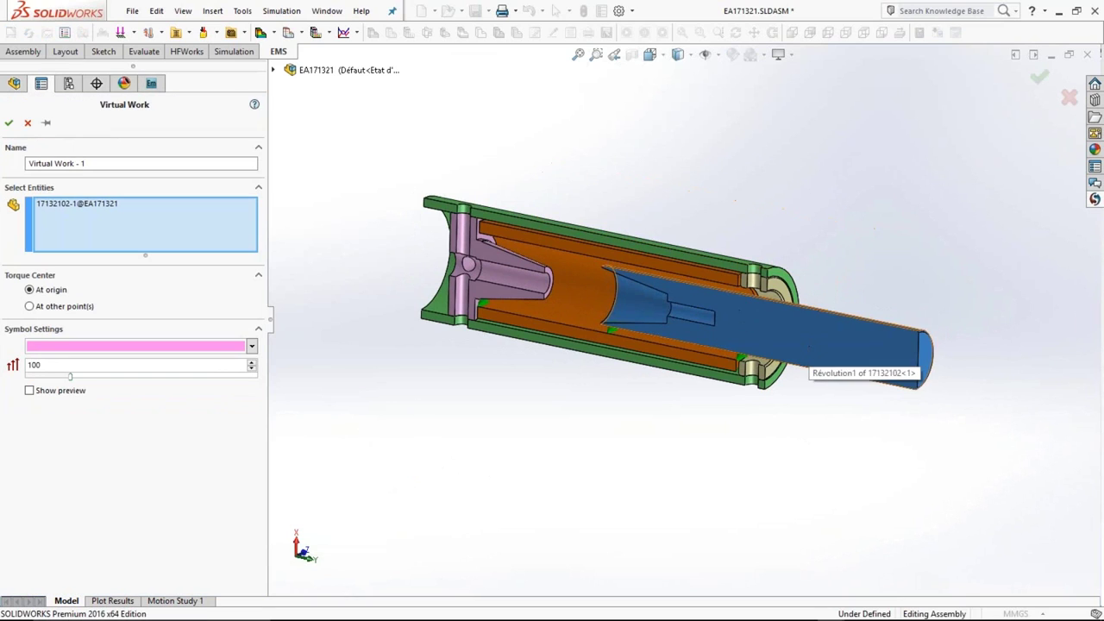
pyautogui.click(9, 122)
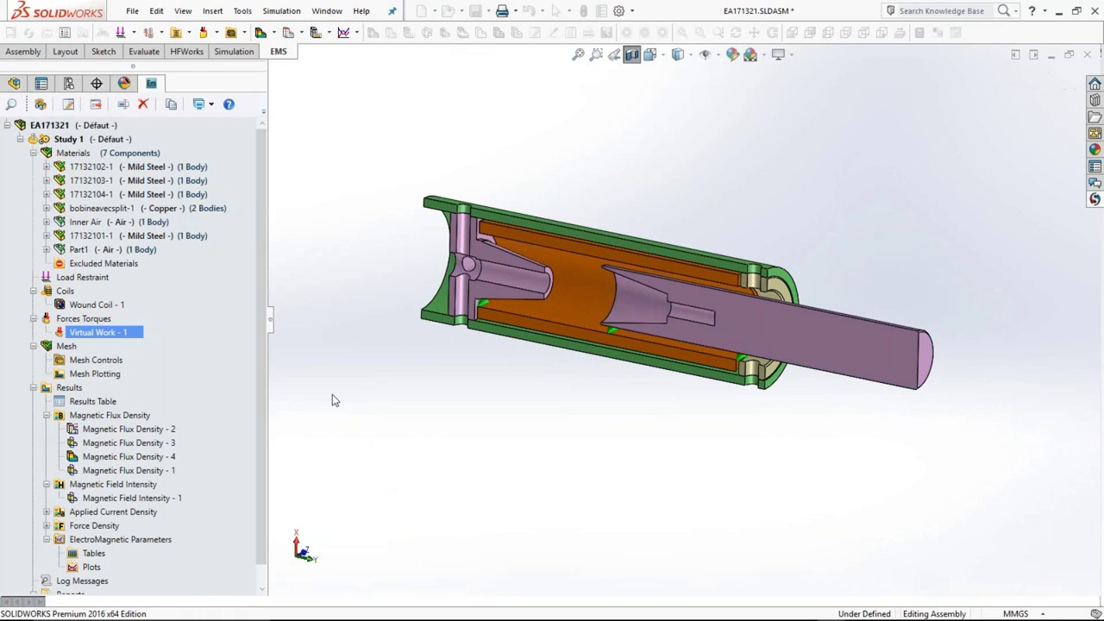
# - Plot the Fy-axis force of Virtual Work - 1 over time from the Study 1 results table, examine the curve and close the chart
pyautogui.click(107, 402)
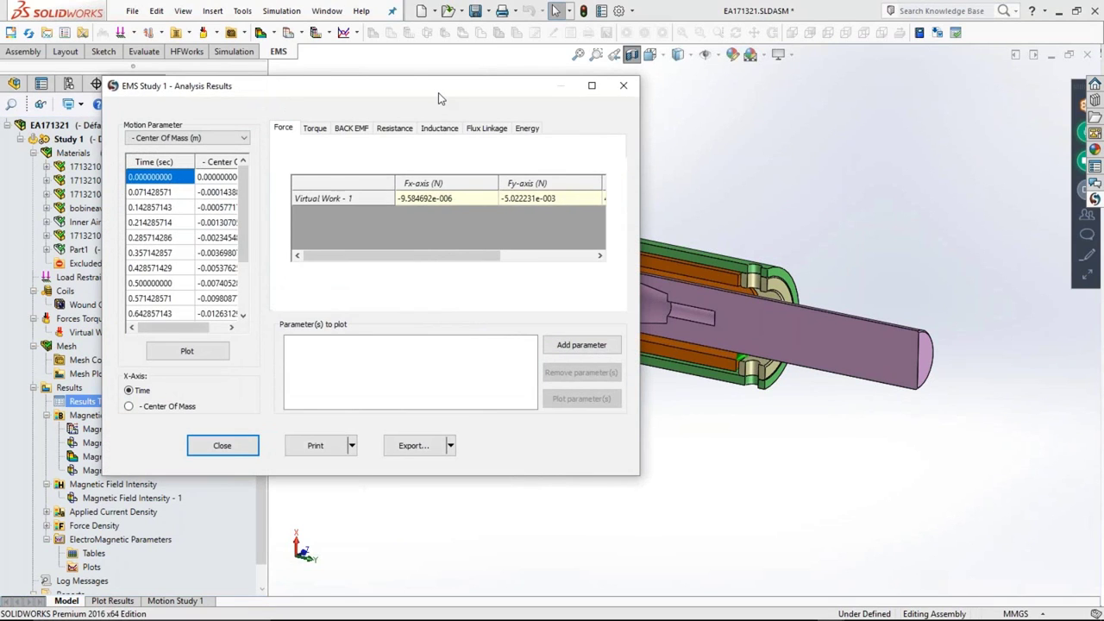
pyautogui.moveTo(411, 84); pyautogui.dragTo(348, 67)
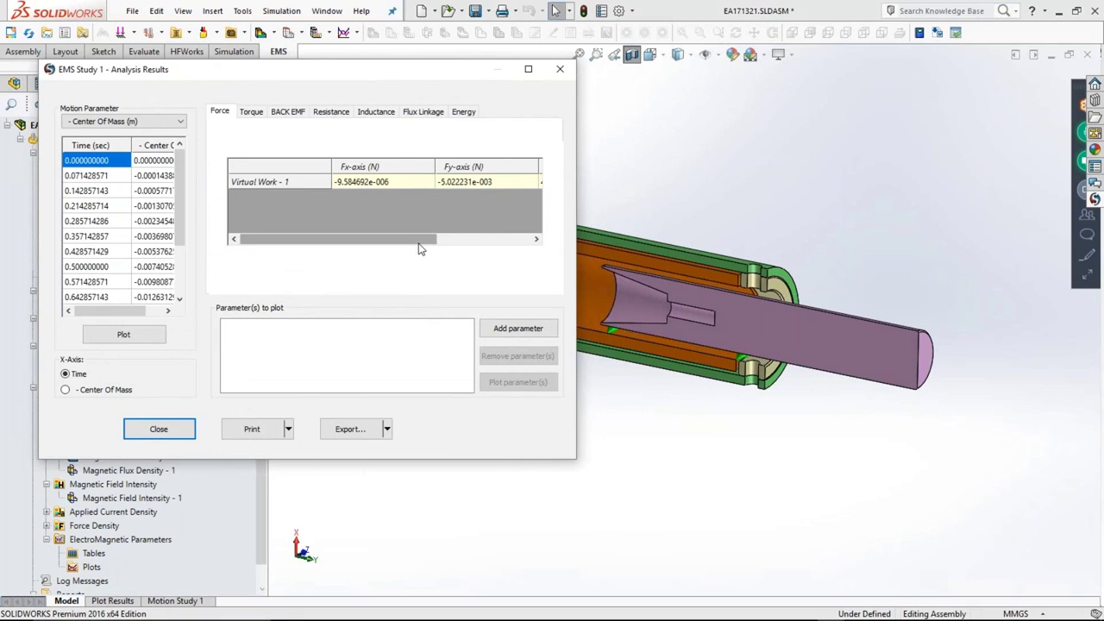
pyautogui.moveTo(421, 249); pyautogui.dragTo(428, 248)
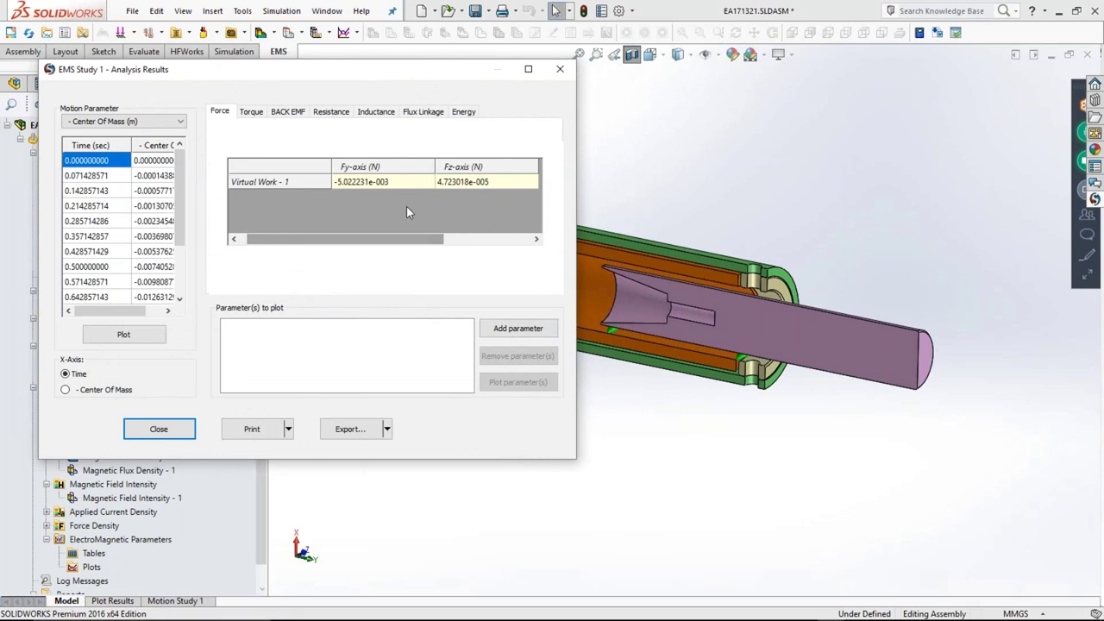
pyautogui.click(406, 206)
pyautogui.click(518, 328)
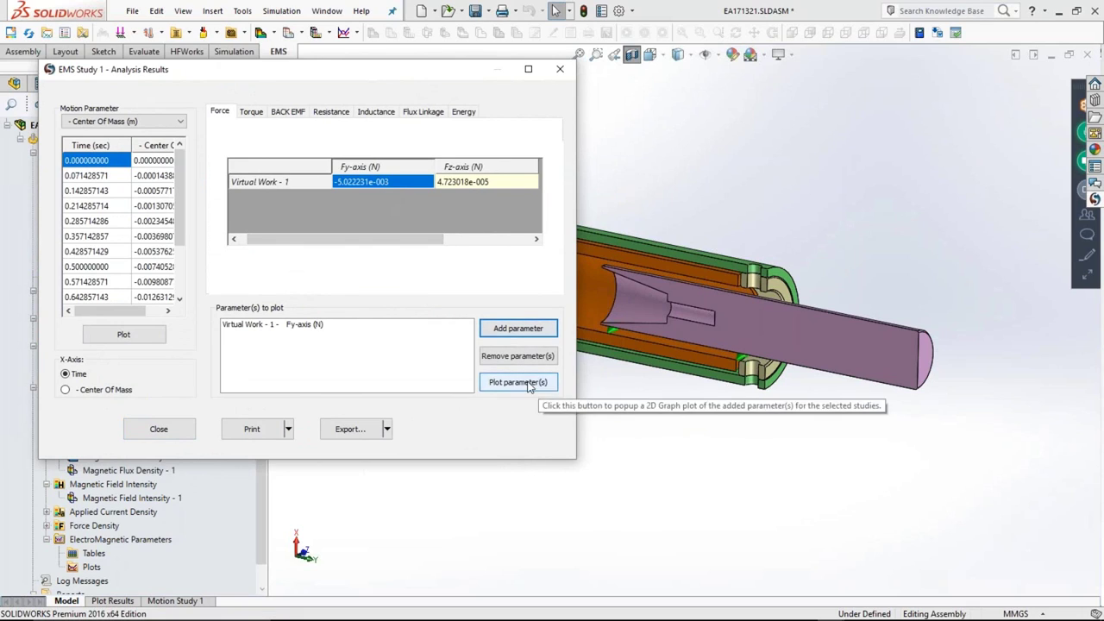
pyautogui.click(518, 382)
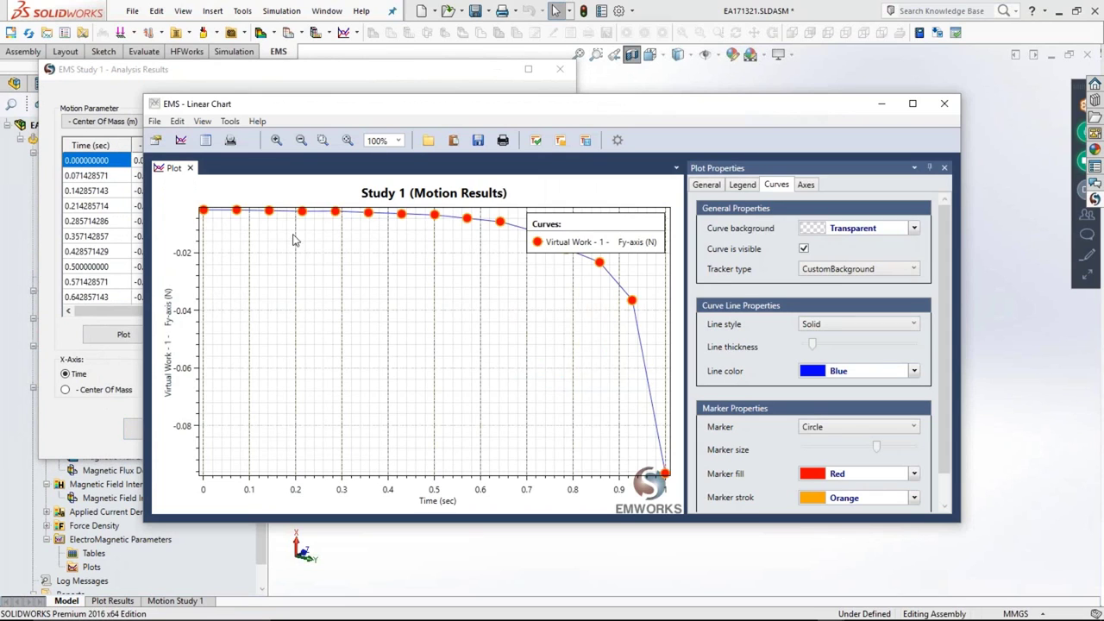
pyautogui.moveTo(547, 256); pyautogui.dragTo(468, 324)
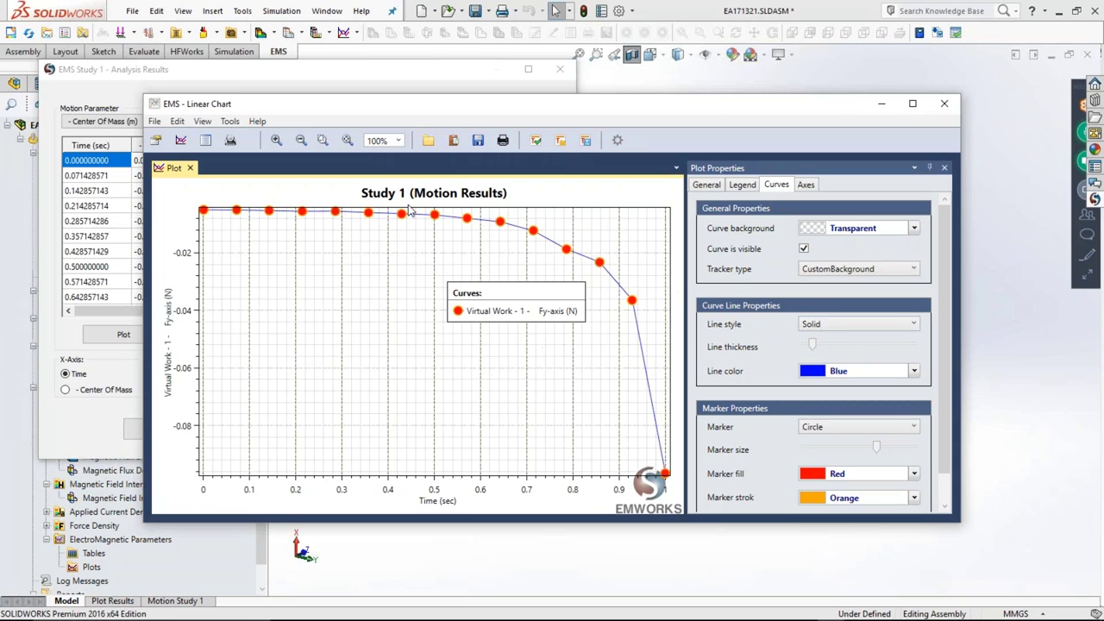
pyautogui.click(946, 105)
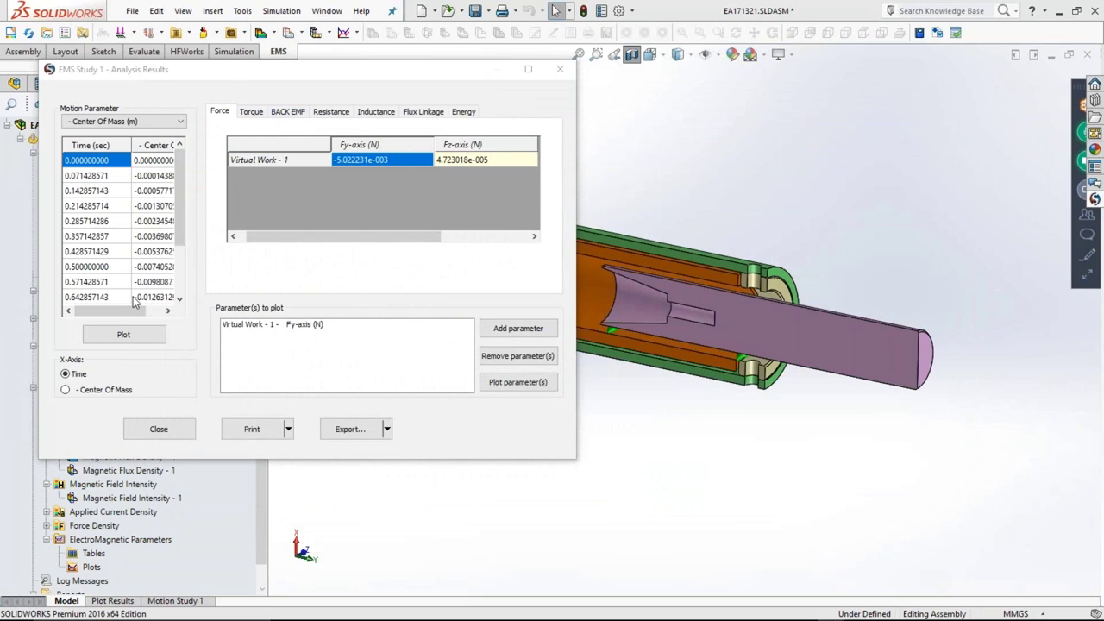
# - Plot the plunger's Center Of Mass over time, close the chart and check the available motion parameters, keeping Center Of Mass
pyautogui.click(139, 340)
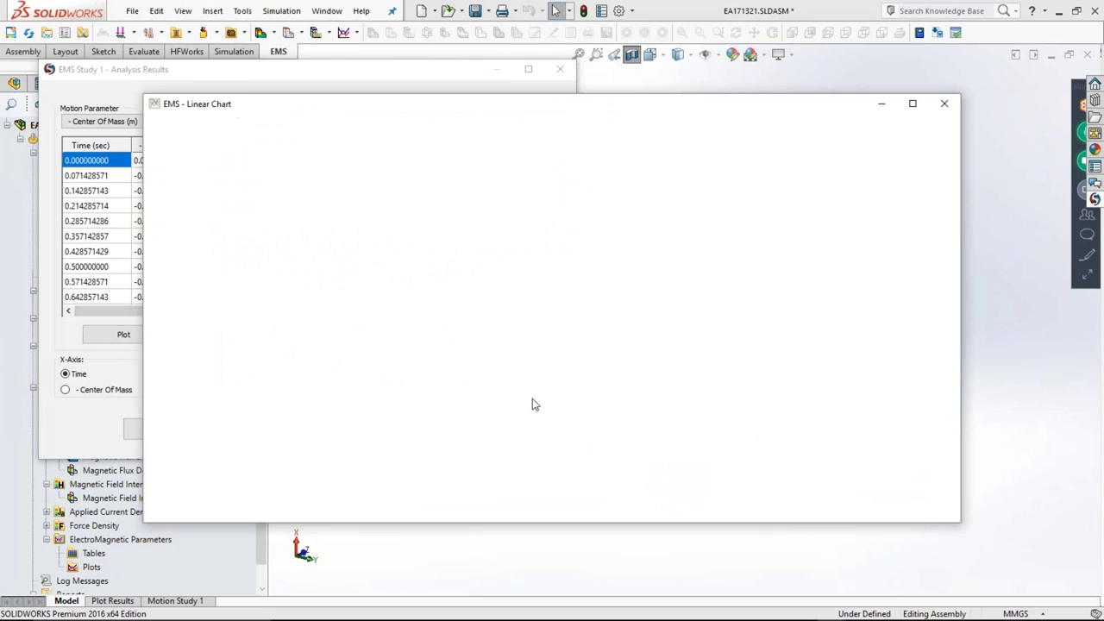
pyautogui.click(947, 104)
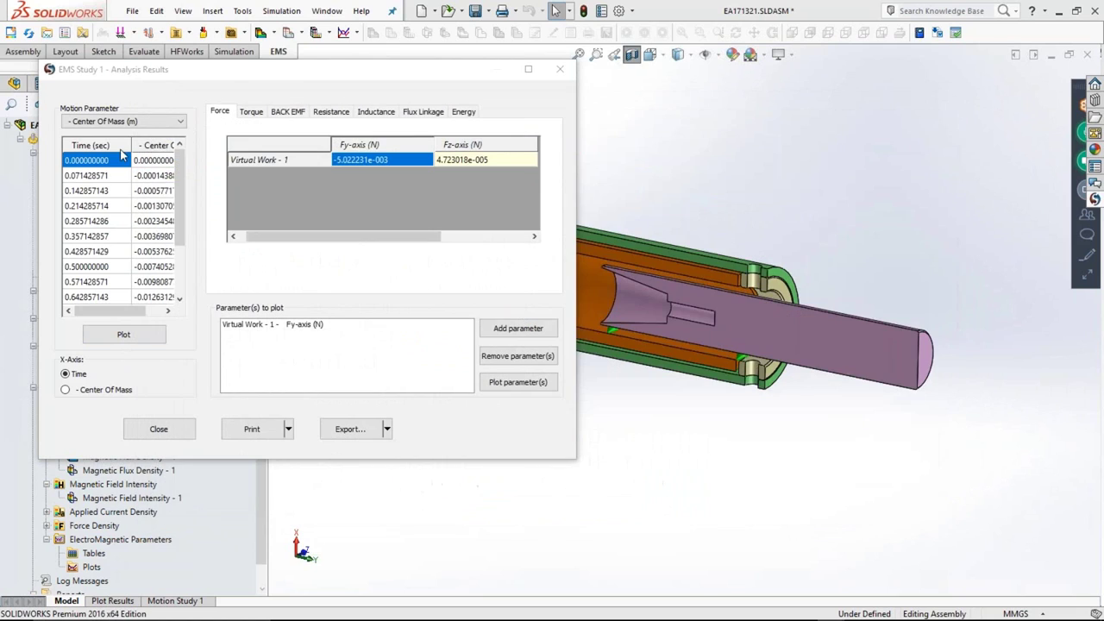
pyautogui.click(129, 121)
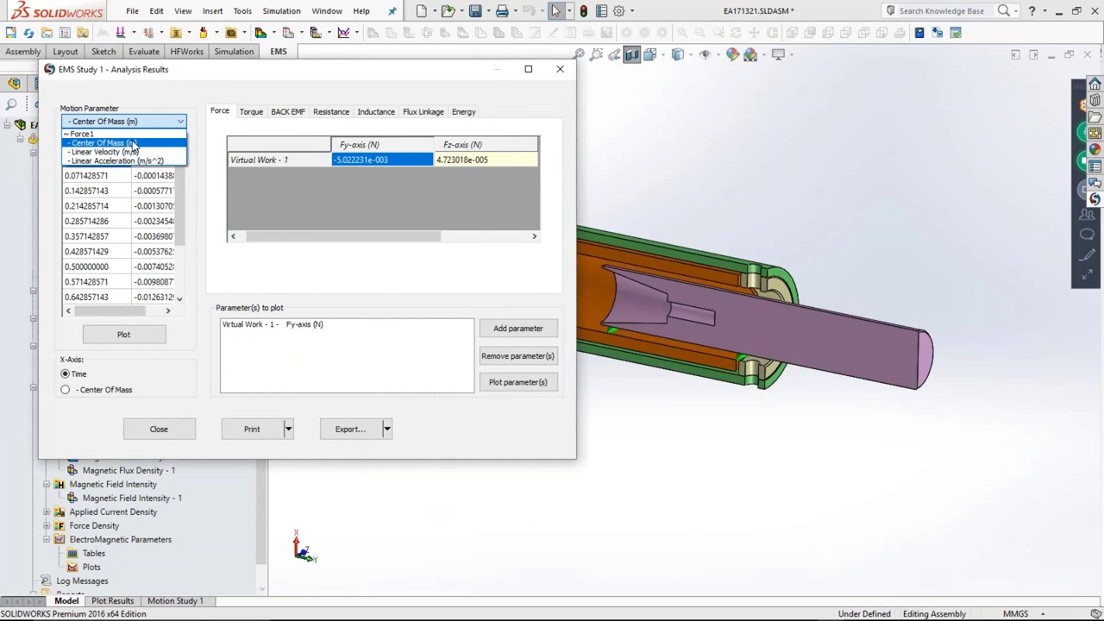
pyautogui.click(102, 142)
# - Plot the back EMF of Wound Coil - 1 over time, examine the curve and close the chart
pyautogui.click(288, 113)
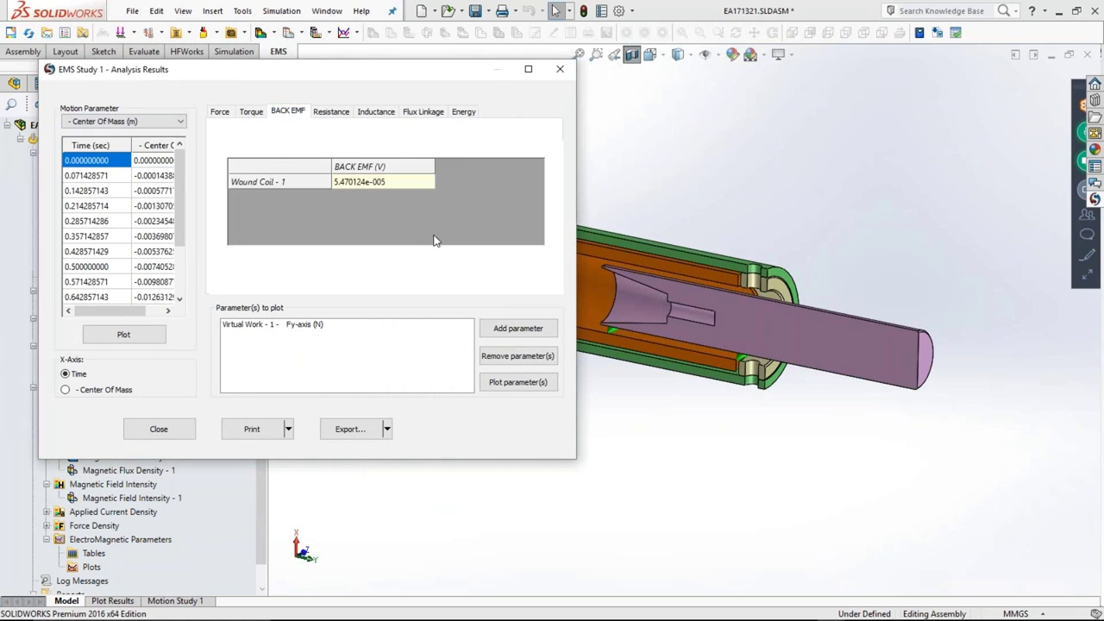
pyautogui.click(383, 182)
pyautogui.click(503, 335)
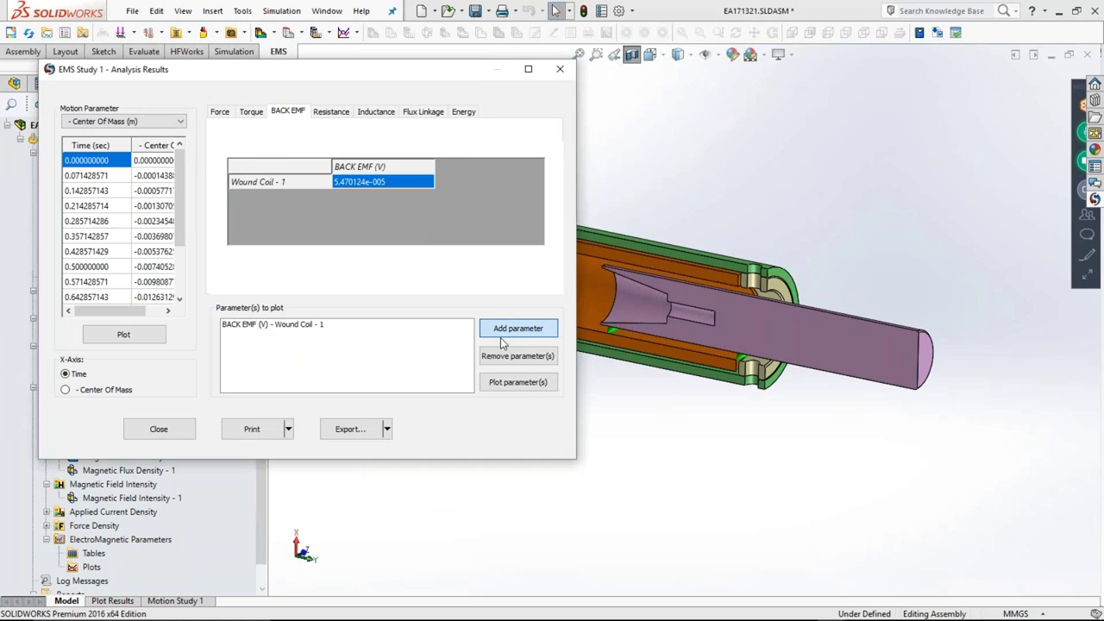
pyautogui.click(509, 387)
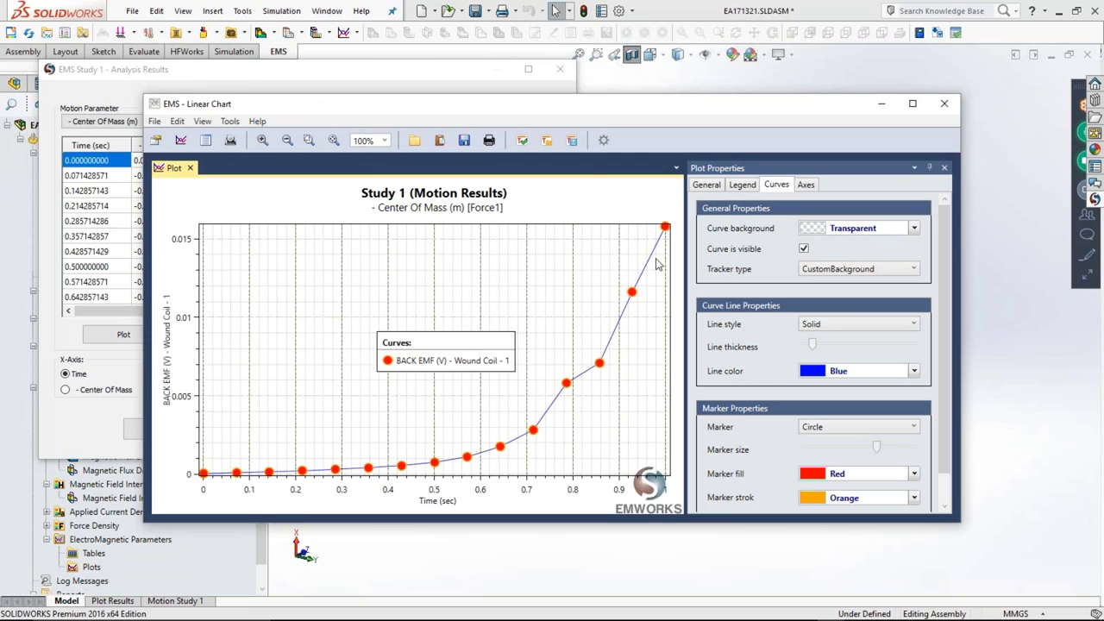
pyautogui.click(944, 103)
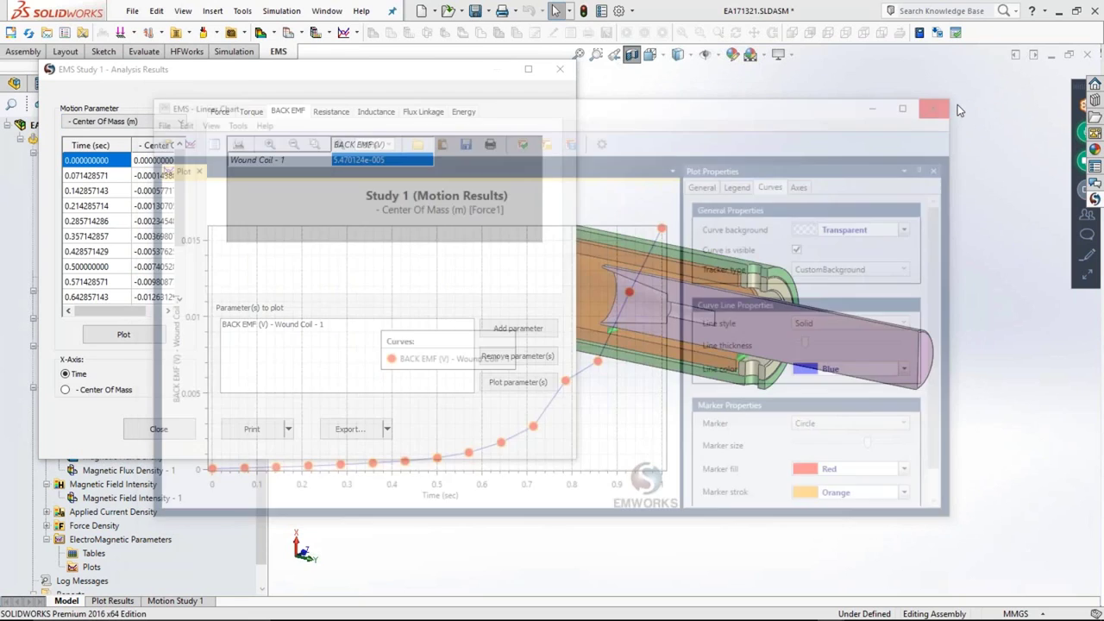
# - Review the inductance and flux linkage results of Wound Coil - 1, then close the analysis results
pyautogui.click(377, 113)
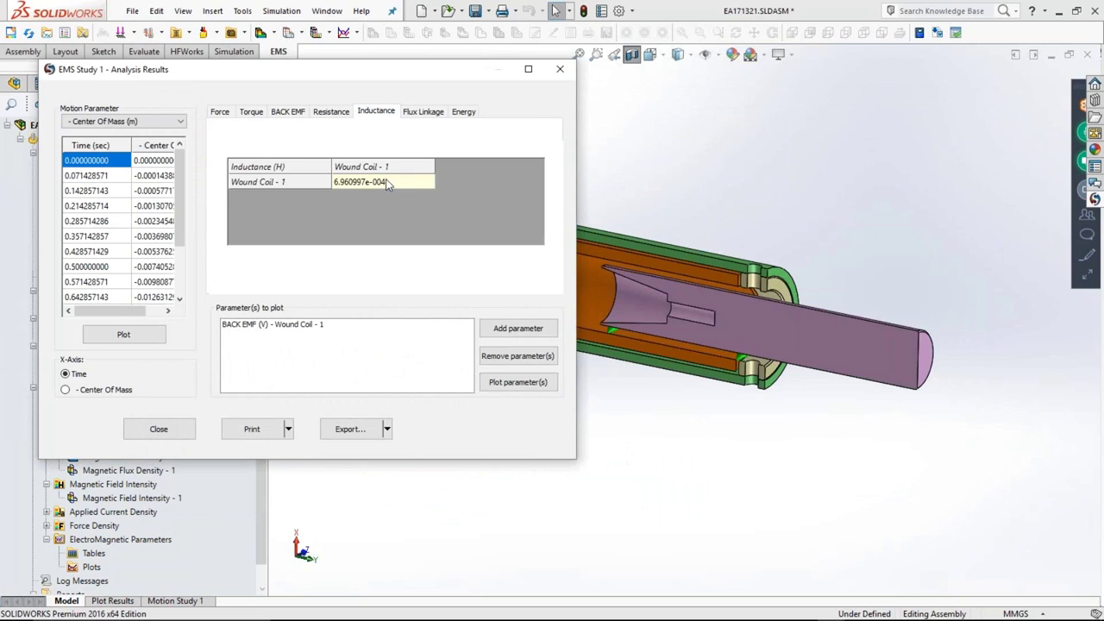
pyautogui.click(428, 112)
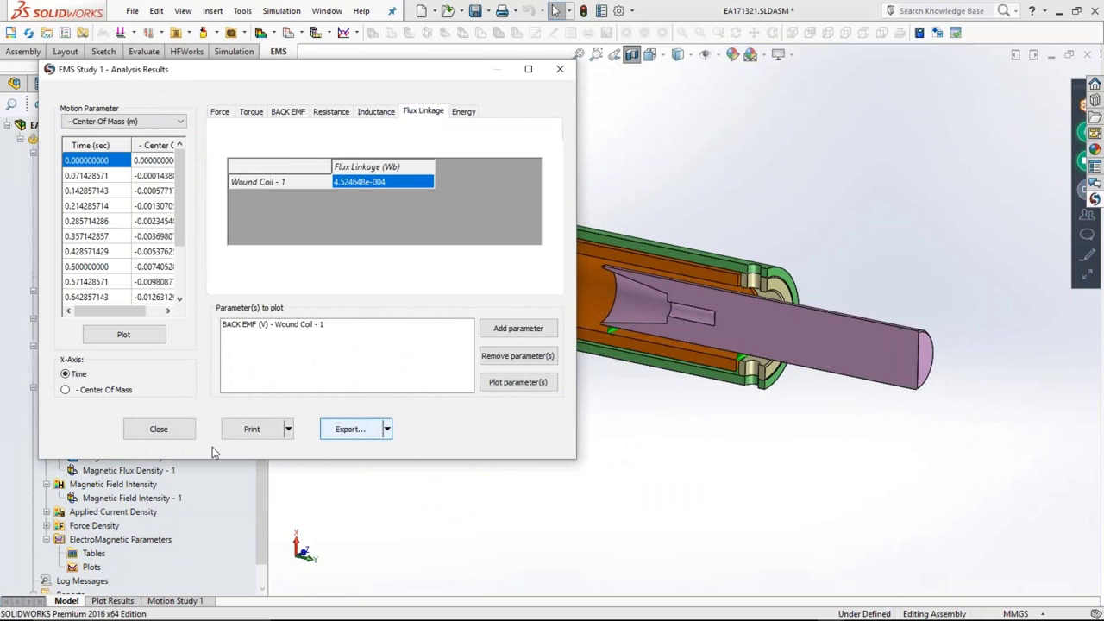
pyautogui.click(161, 429)
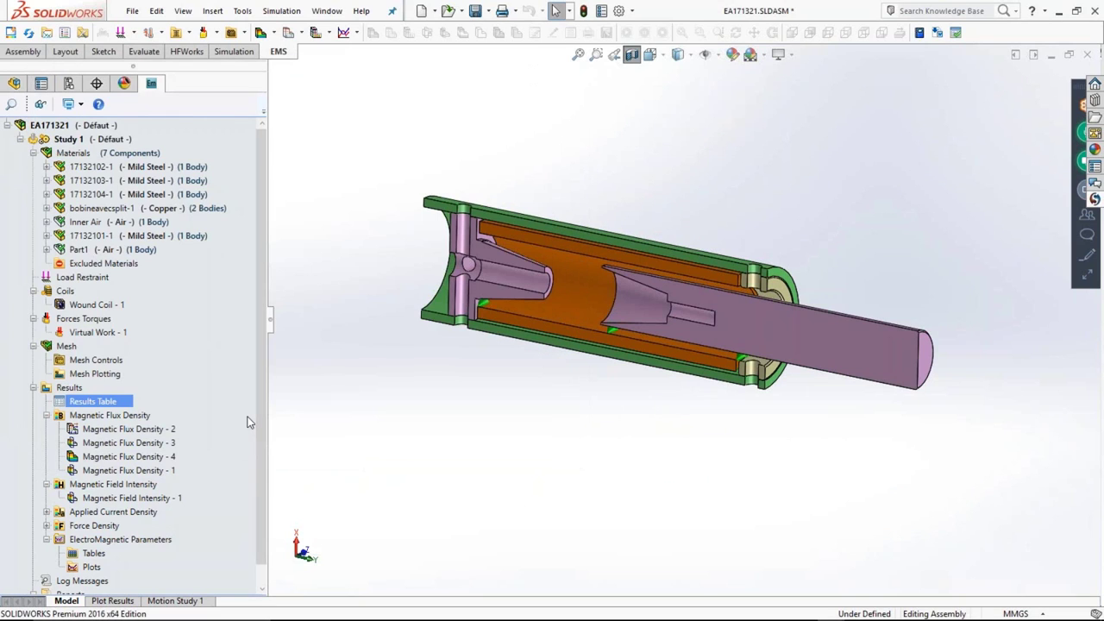
# - Display the Magnetic Flux Density - 3 plot and view the sectioned actuator from the side
pyautogui.click(173, 429)
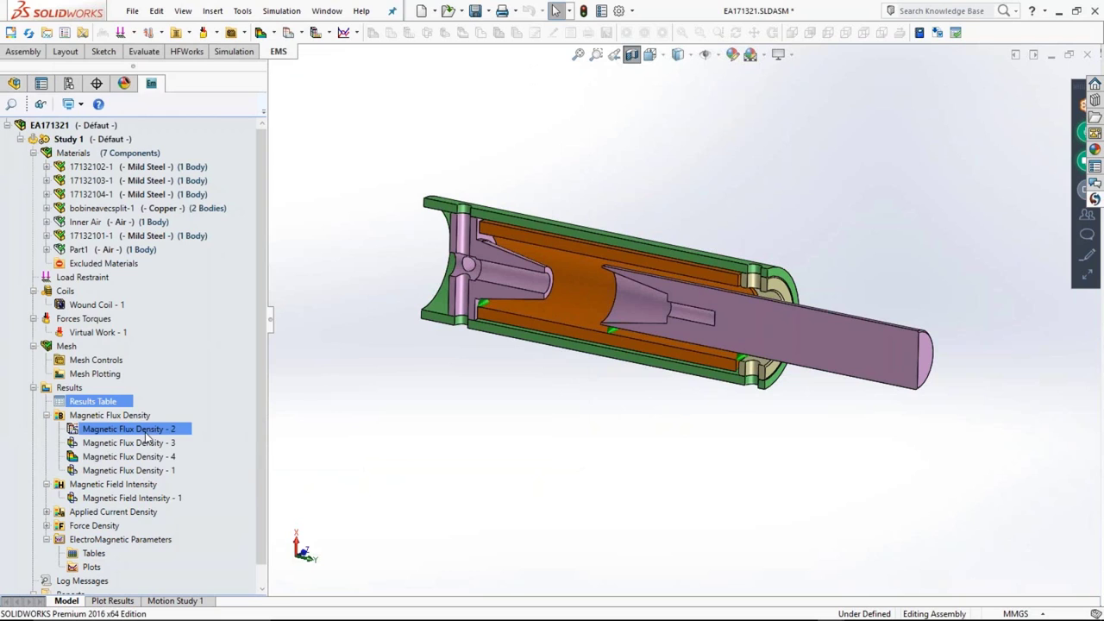
pyautogui.doubleClick(146, 443)
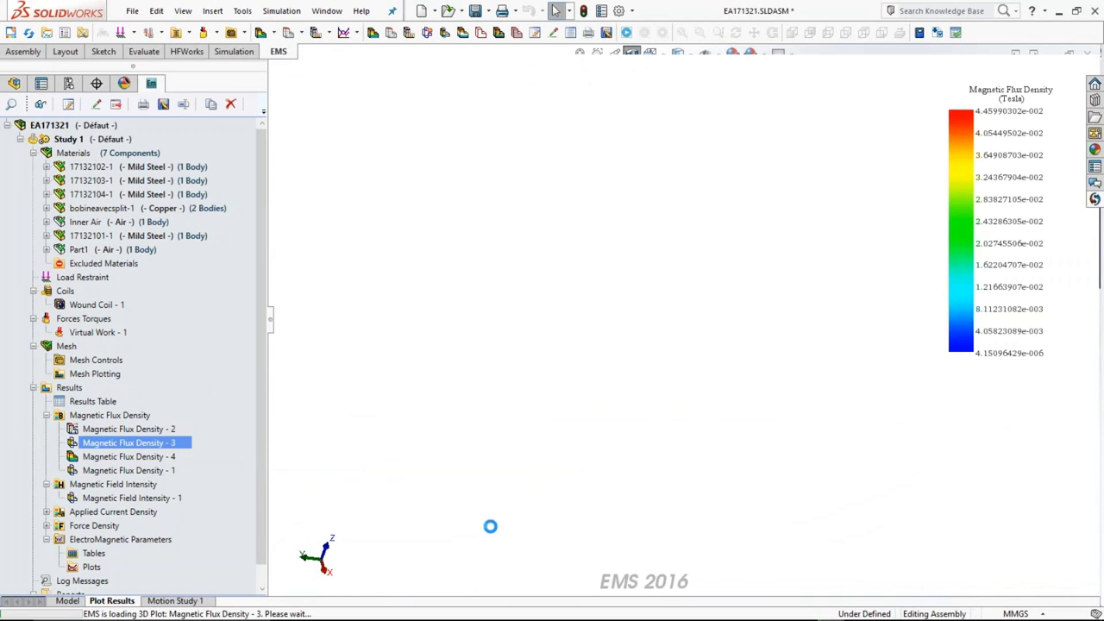
pyautogui.moveTo(842, 414); pyautogui.dragTo(825, 465, button='middle')
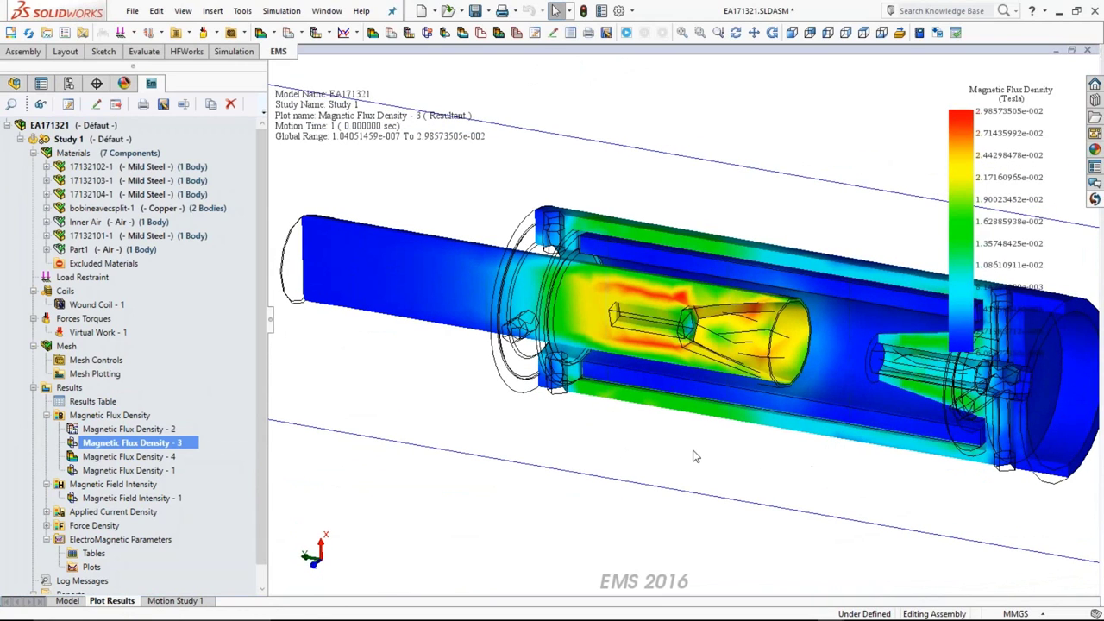
# - Animate the Magnetic Flux Density - 3 plot over the plunger's motion, then stop and close the animation
pyautogui.rightClick(169, 444)
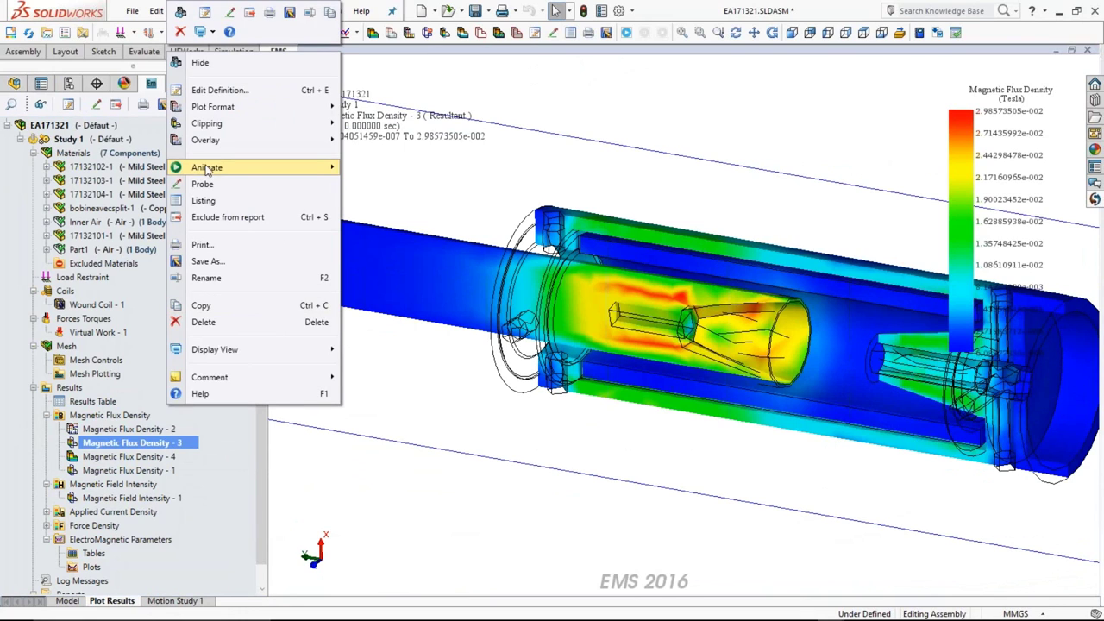
pyautogui.moveTo(259, 167)
pyautogui.click(424, 170)
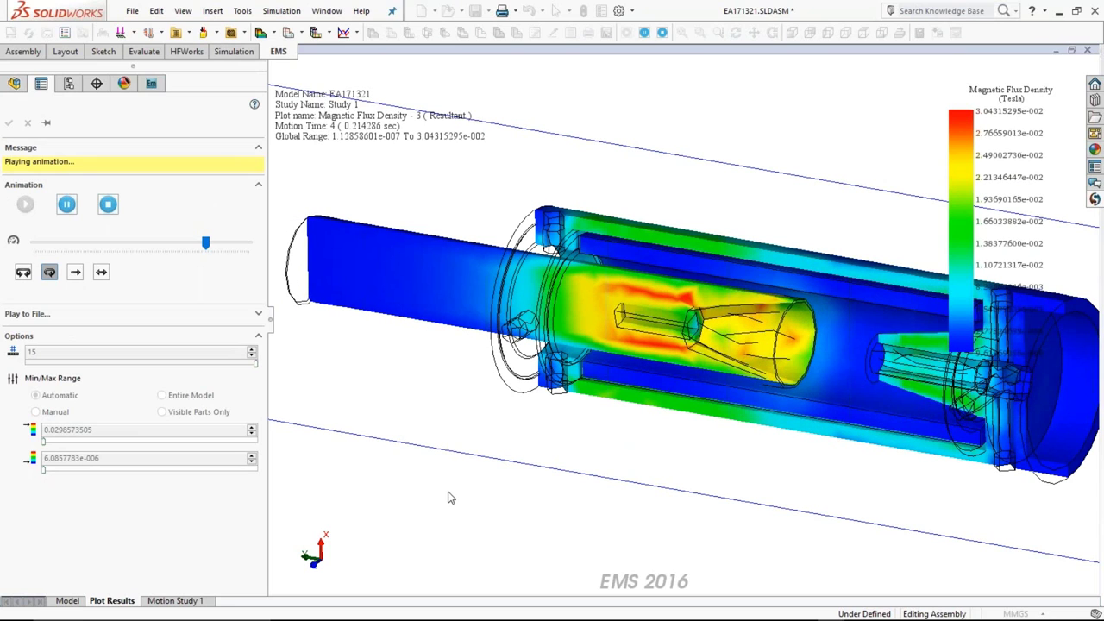
pyautogui.click(108, 205)
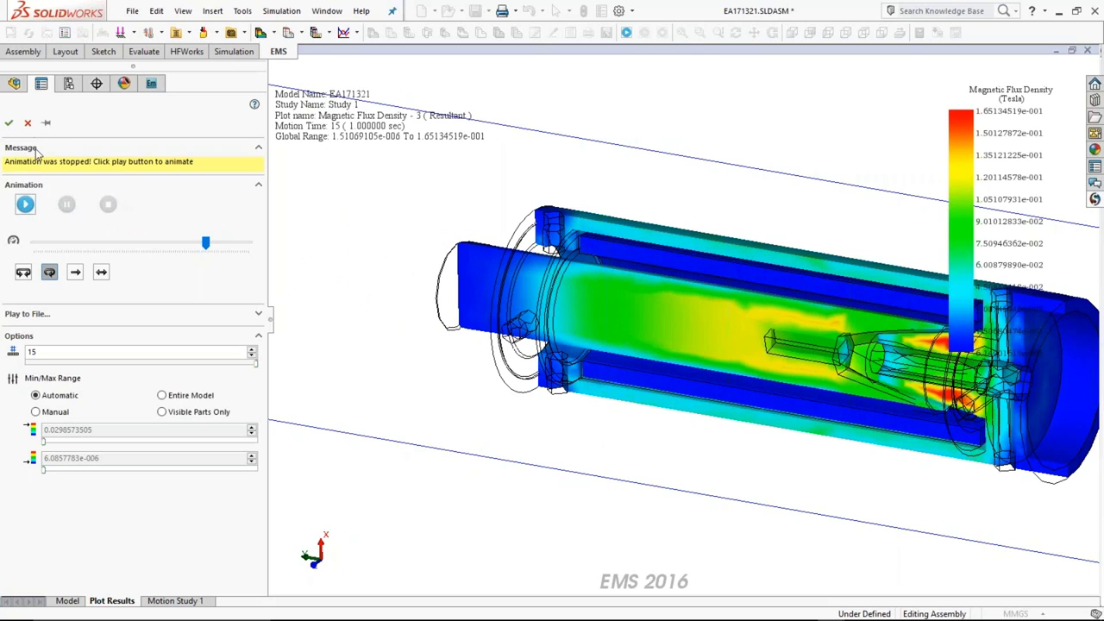
pyautogui.click(28, 123)
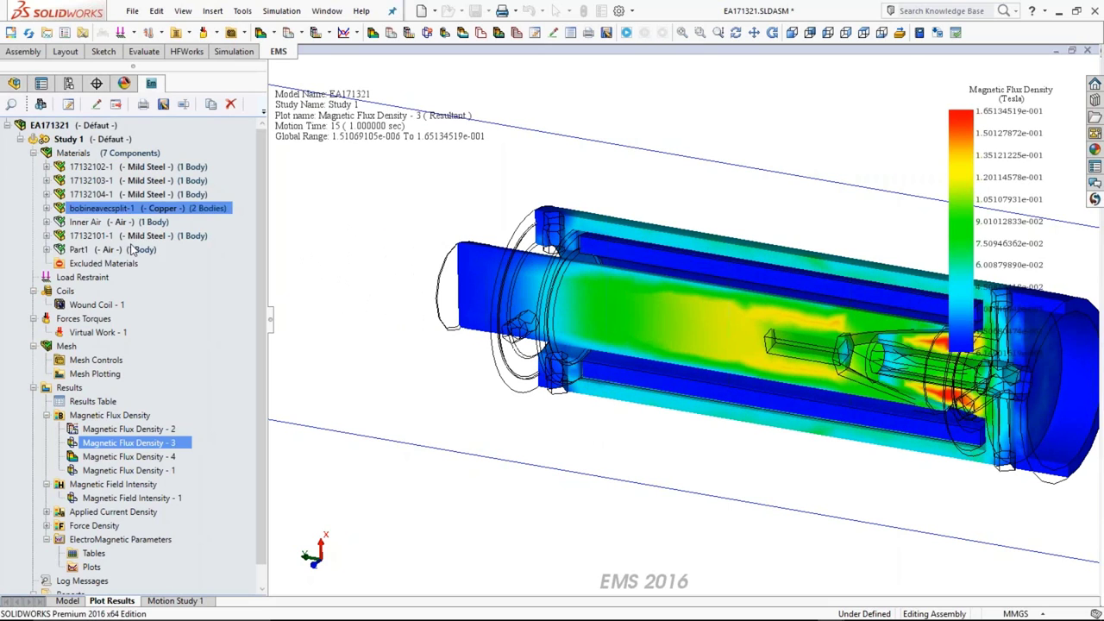
# - Display the Magnetic Flux Density - 2 vector plot and inspect the field arrows around the actuator
pyautogui.doubleClick(130, 429)
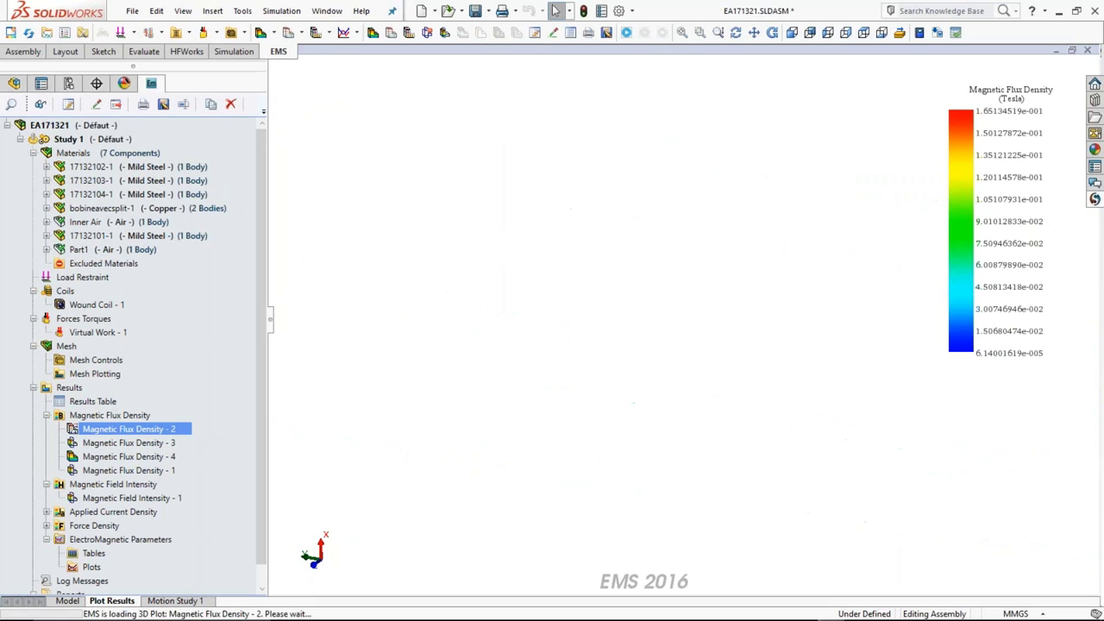
pyautogui.moveTo(726, 439); pyautogui.dragTo(701, 462, button='middle')
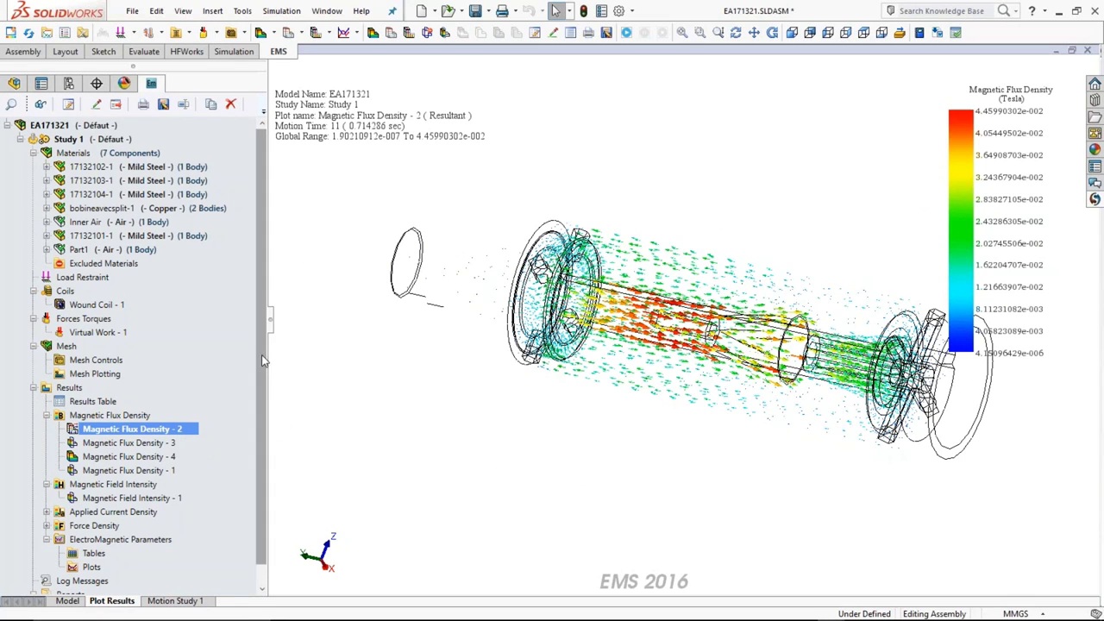
# - Open the Study 1-1 report in web layout, read through its model, materials and results sections, and return to its beginning
pyautogui.scroll(-1, 267, 432)
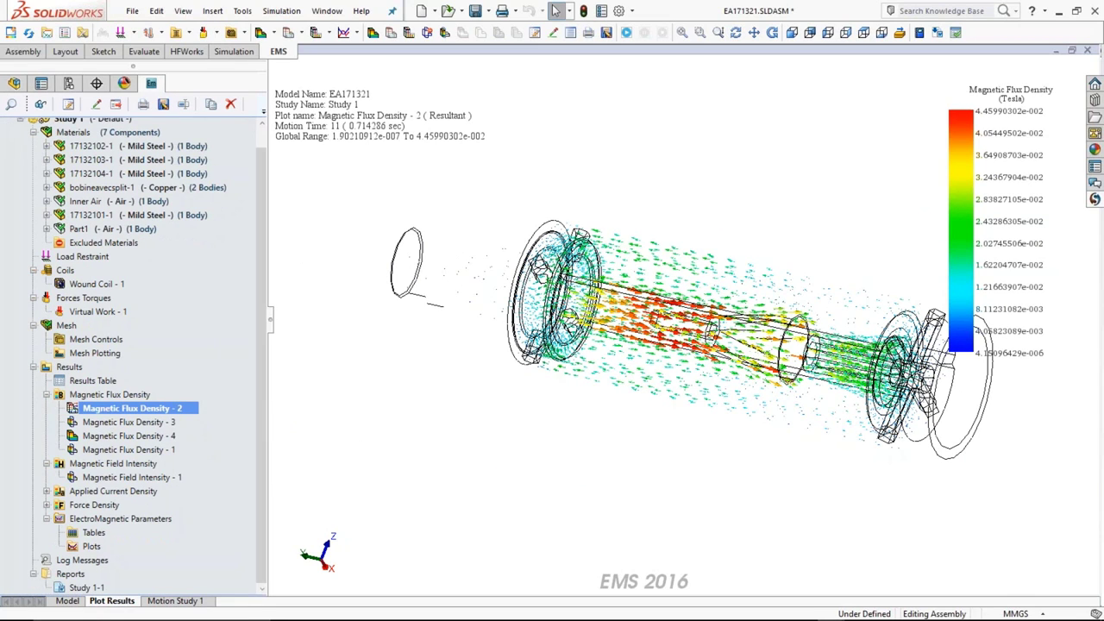
pyautogui.click(84, 587)
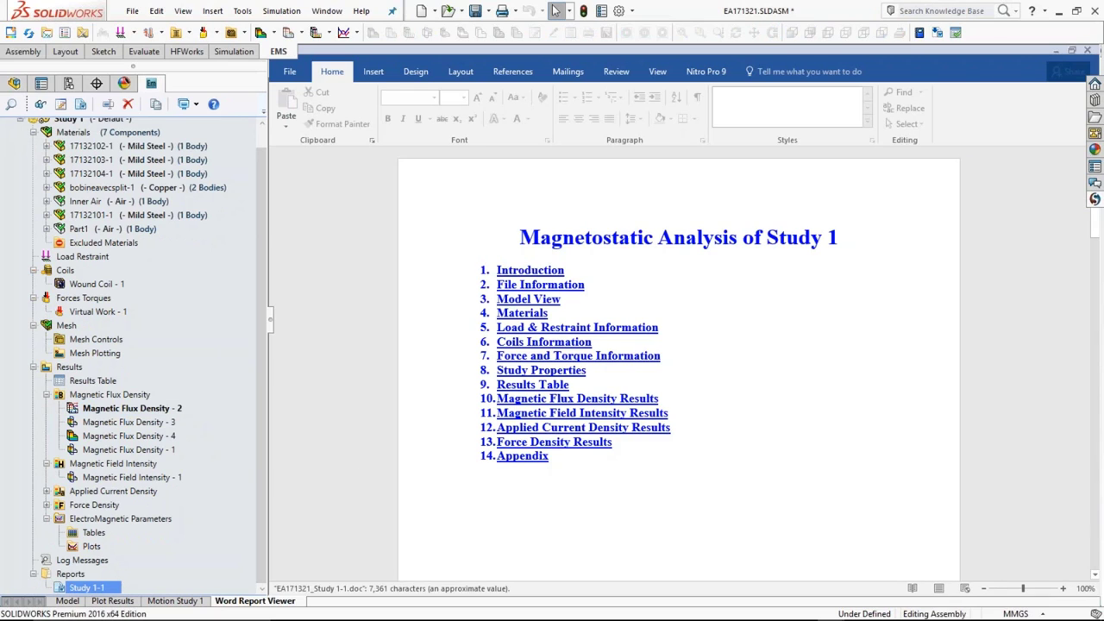
pyautogui.click(964, 588)
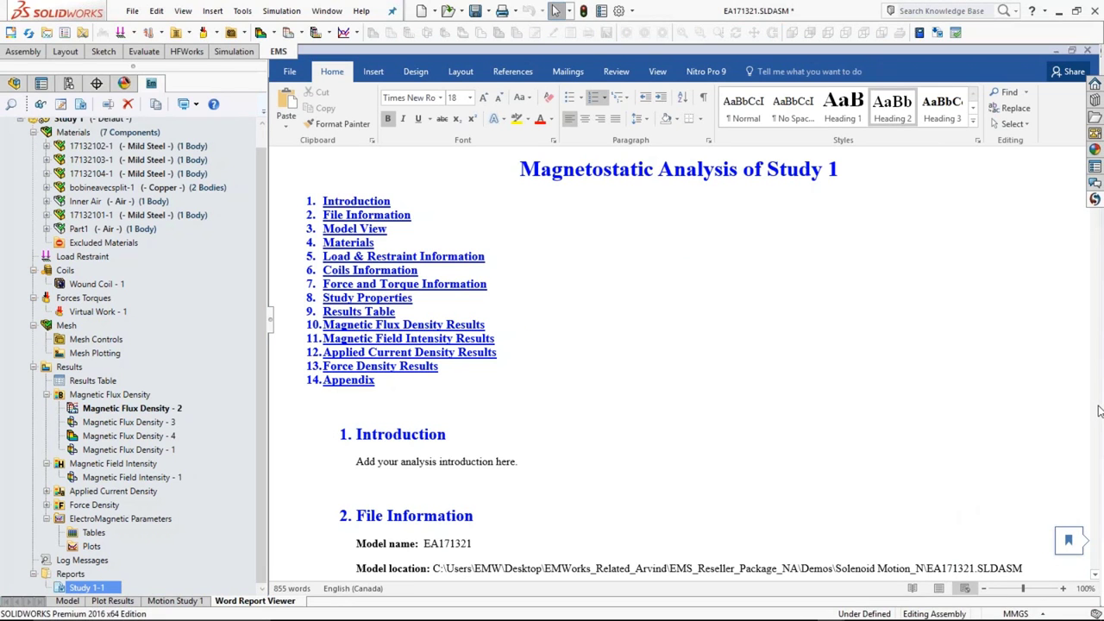
pyautogui.scroll(-15, 1099, 411)
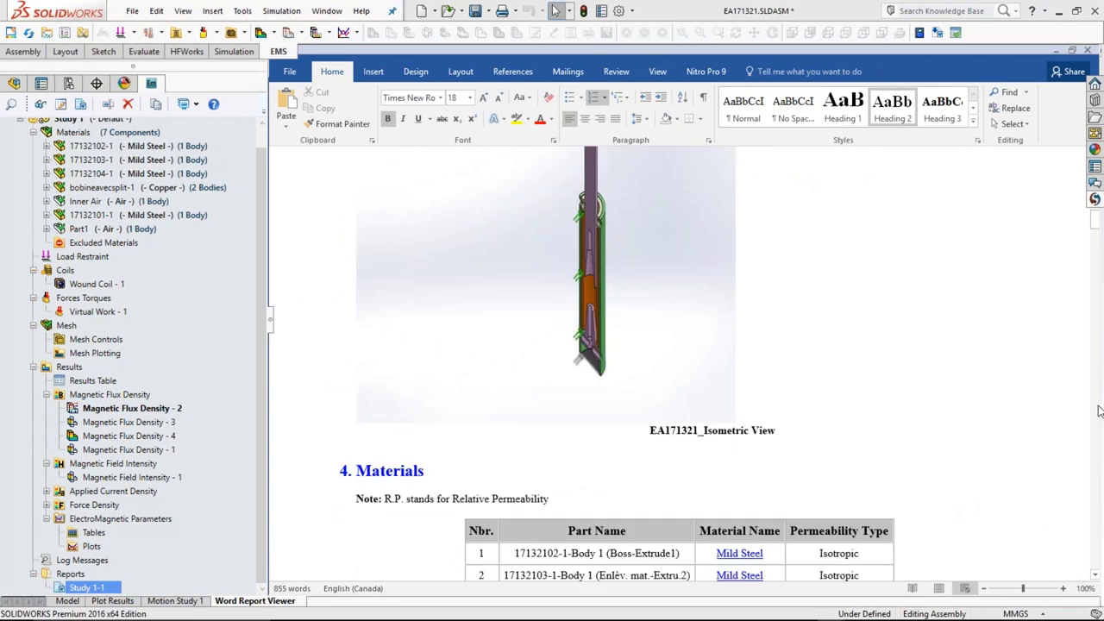
pyautogui.scroll(-12, 1100, 411)
pyautogui.scroll(-5, 1099, 411)
pyautogui.click(1099, 413)
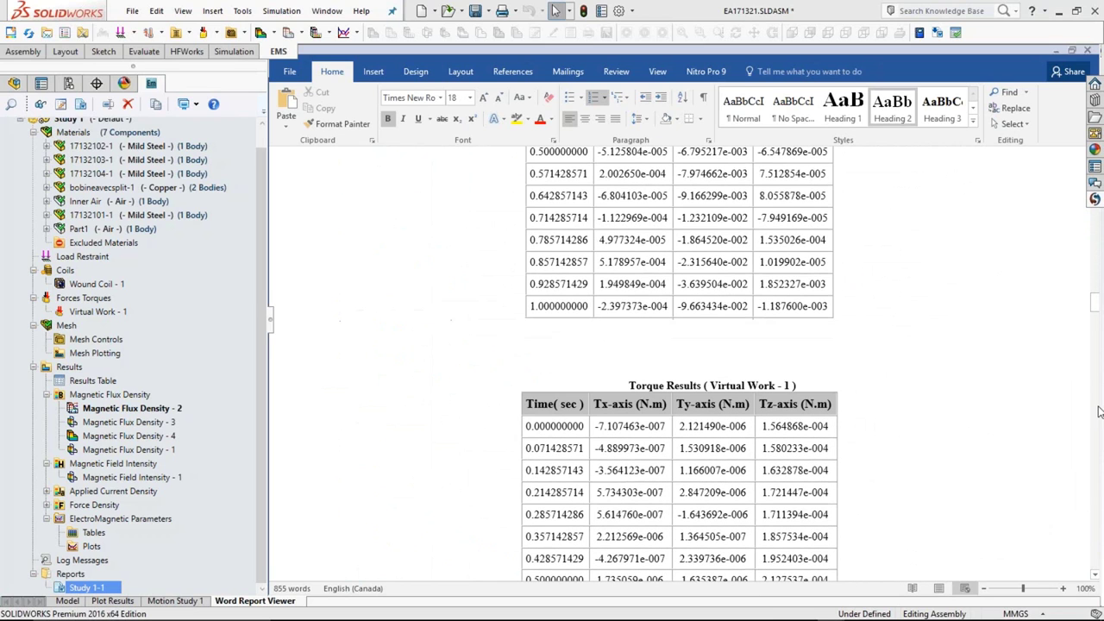
pyautogui.moveTo(1099, 311); pyautogui.dragTo(1077, 147)
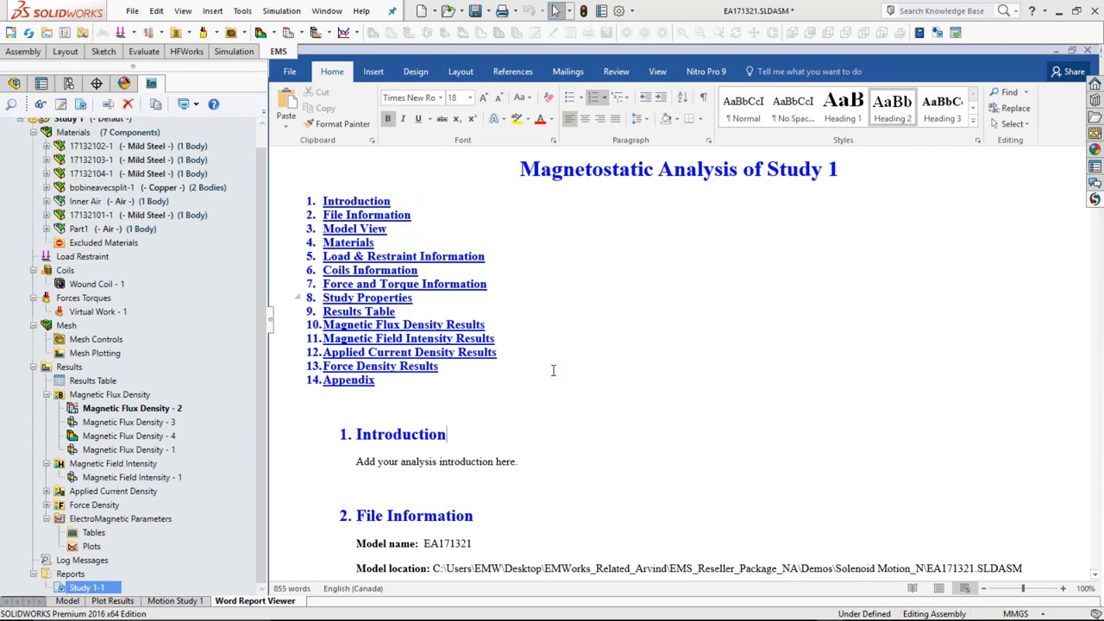
# - Append "Edit me…" to the placeholder sentence in the report's Introduction section
pyautogui.click(545, 461)
pyautogui.write('Edit me…')
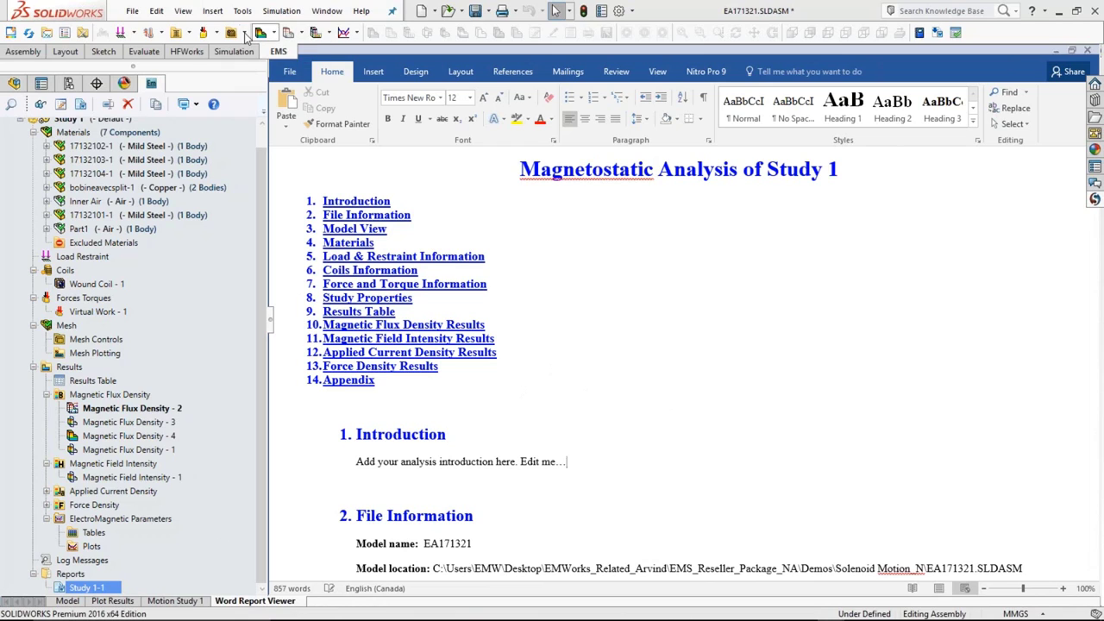
# - Close the EA171321 assembly and return to the 3phase Generator assembly
pyautogui.click(134, 11)
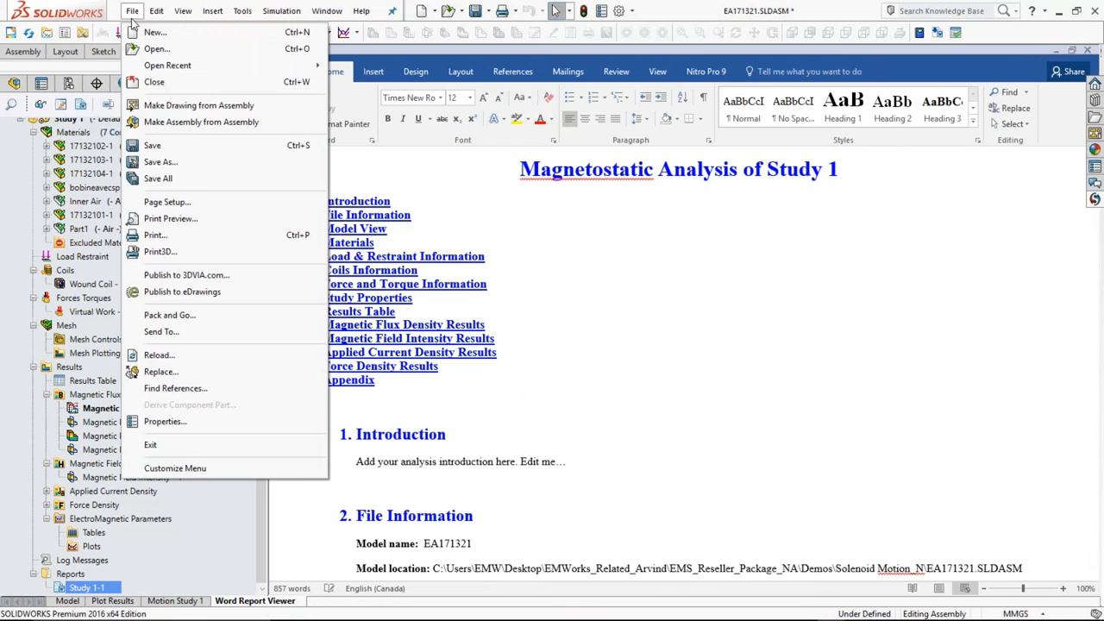
pyautogui.click(158, 83)
pyautogui.click(503, 330)
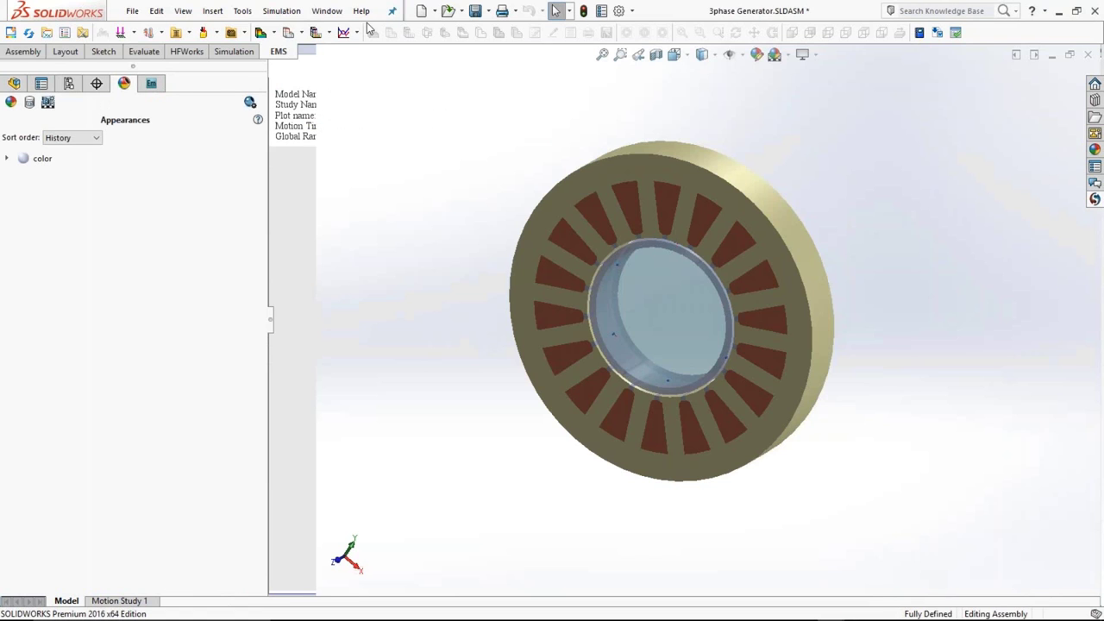
# - Switch to the 3 Phase Cylindrical Transformer assembly, showing the beginning of its EMS study tree and the whole model
pyautogui.click(327, 10)
pyautogui.click(365, 158)
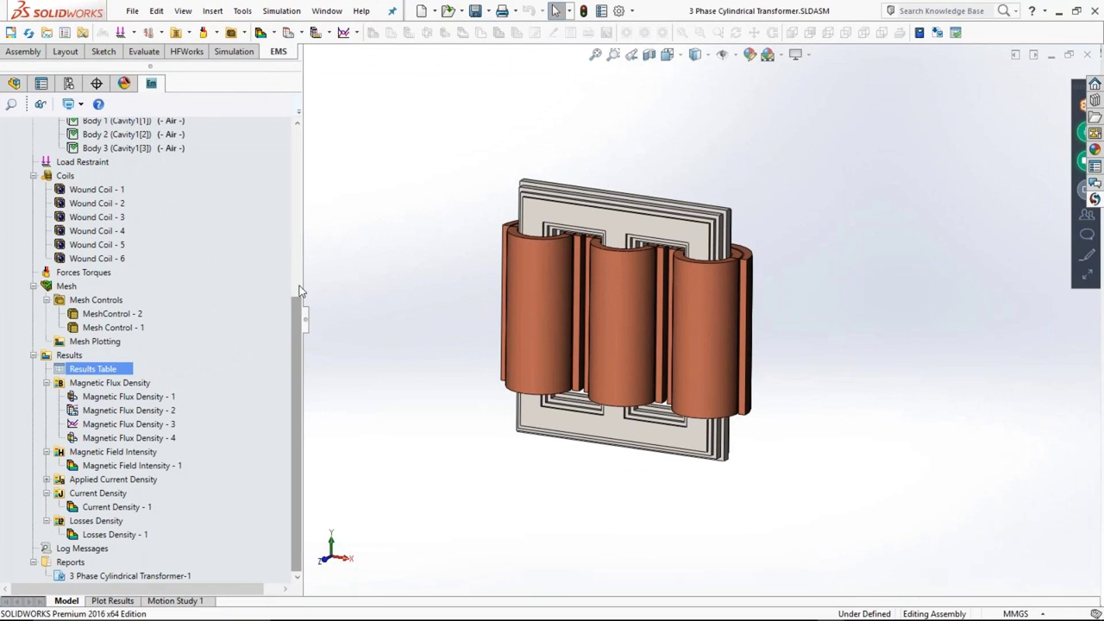
pyautogui.moveTo(292, 330); pyautogui.dragTo(293, 153)
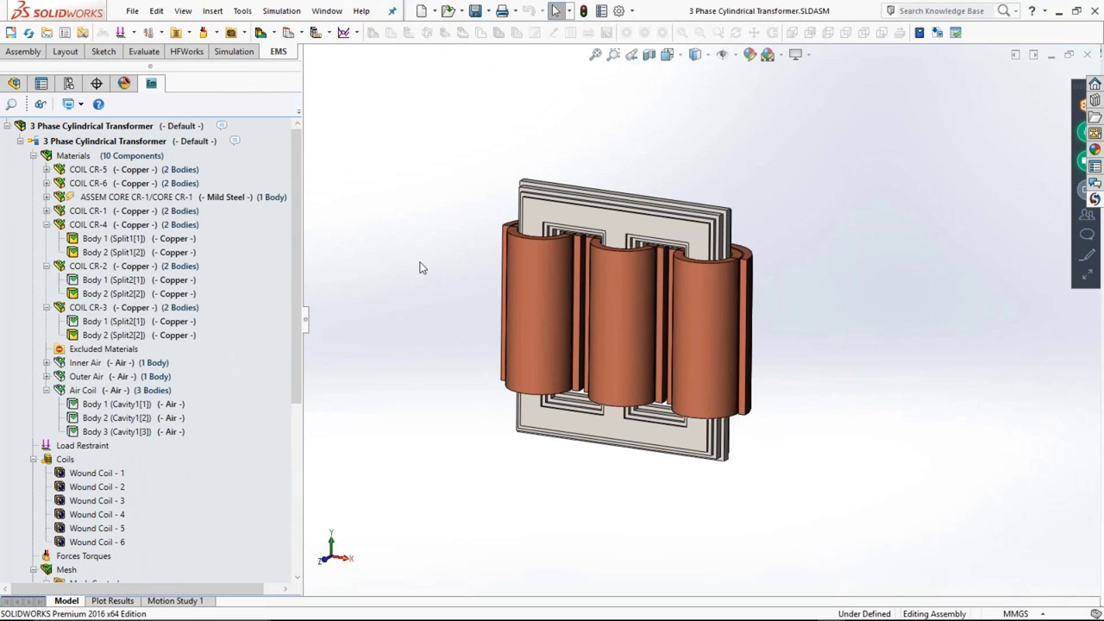
pyautogui.press('f')
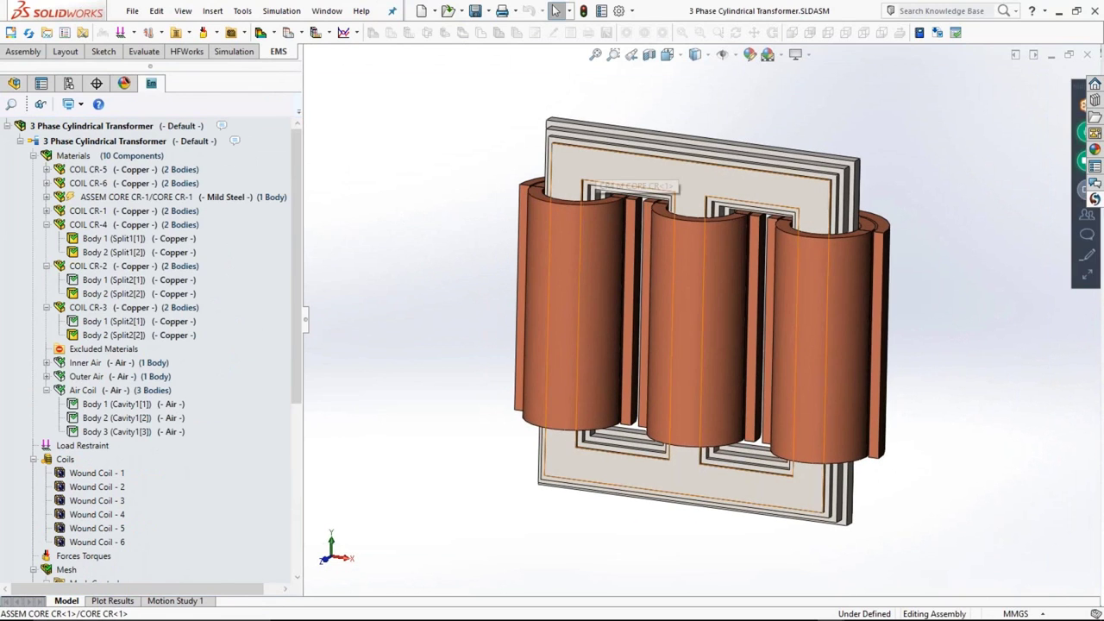
# - Highlight the transformer core's front face and check the type and frequency of the 3 Phase Cylindrical Transformer study
pyautogui.click(577, 201)
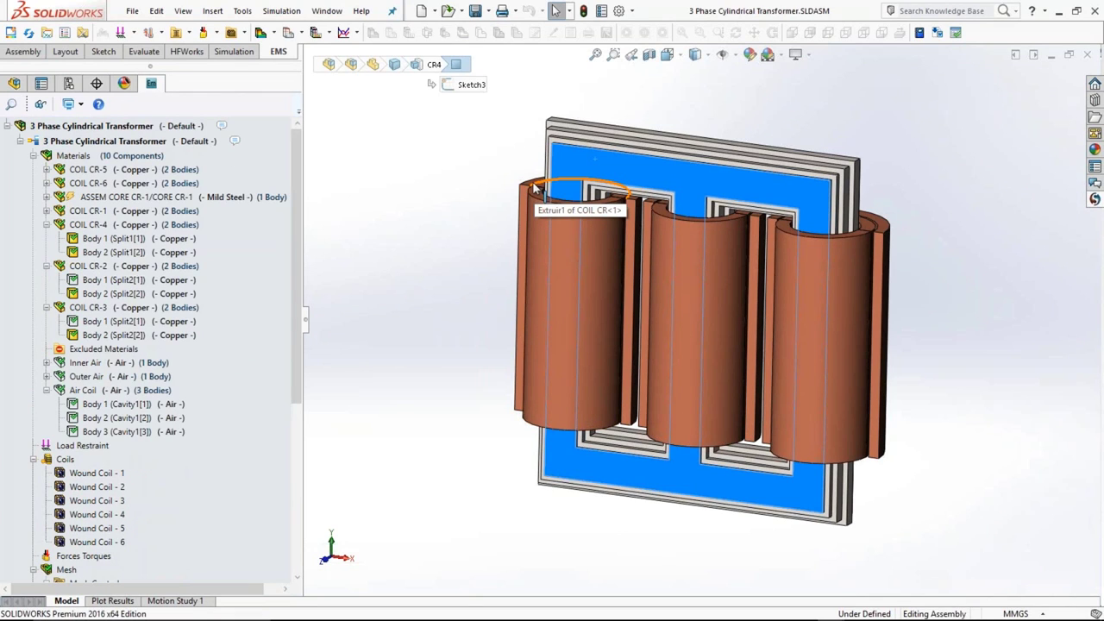
pyautogui.click(433, 260)
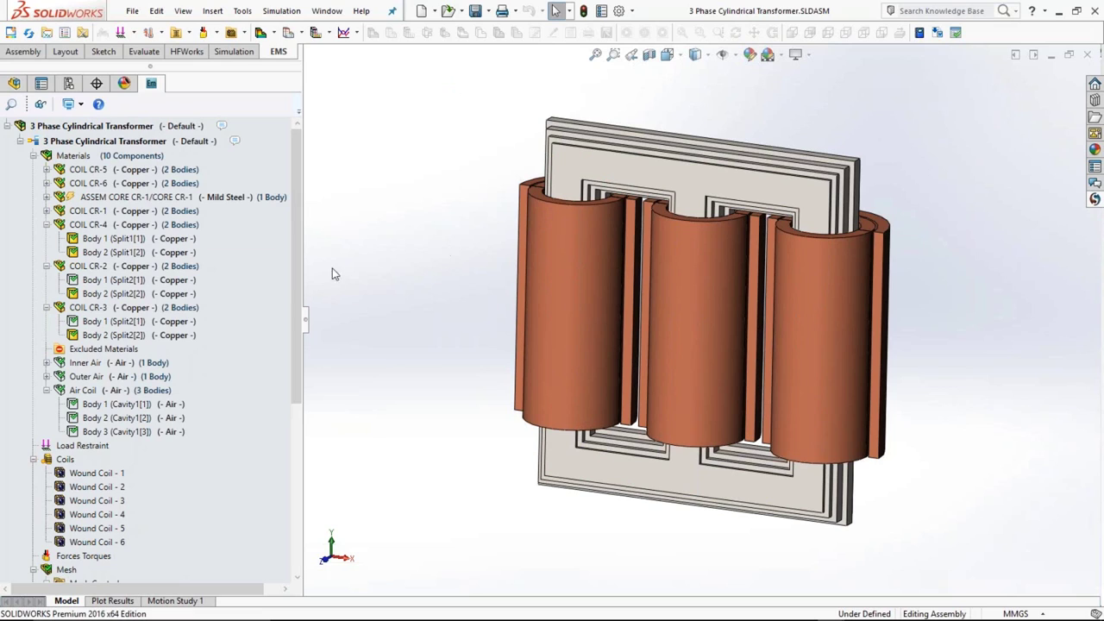
pyautogui.click(129, 280)
pyautogui.click(93, 141)
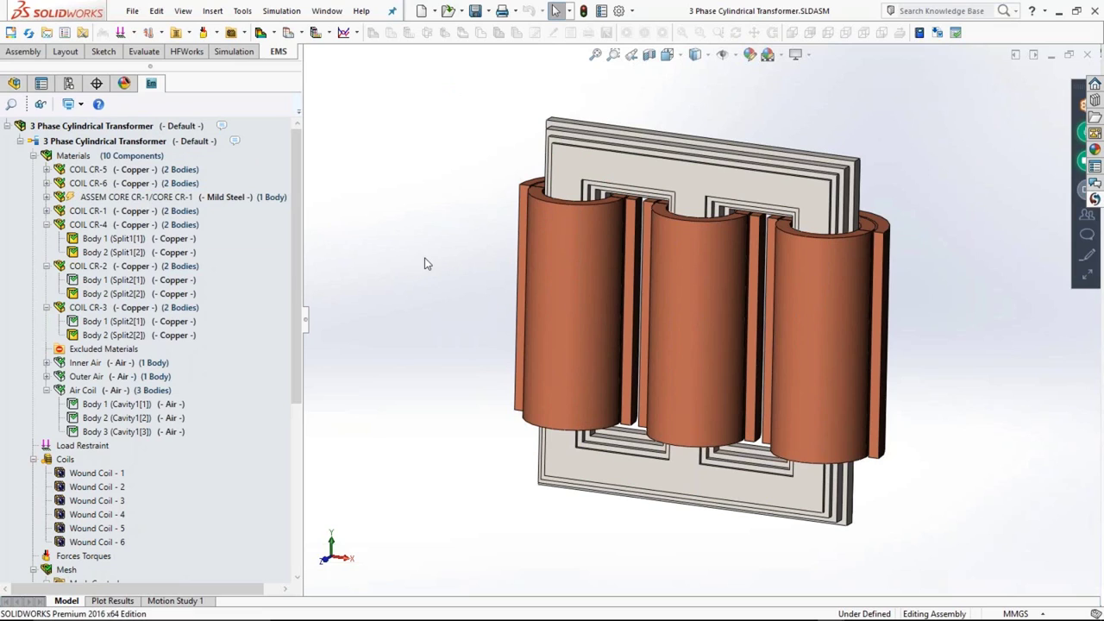
pyautogui.click(29, 143)
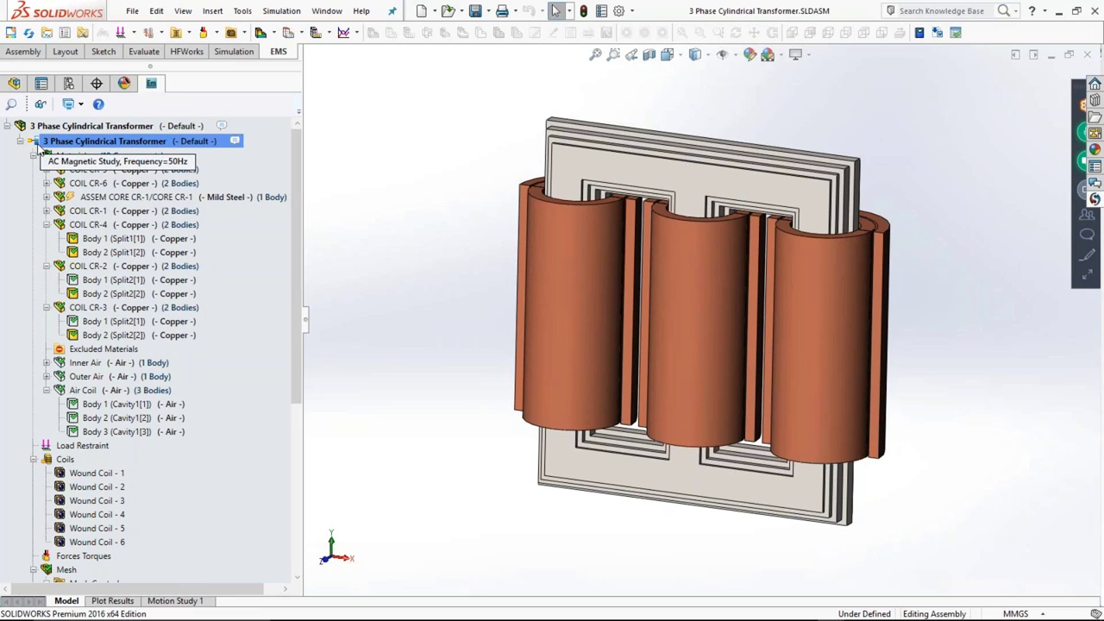
pyautogui.click(386, 225)
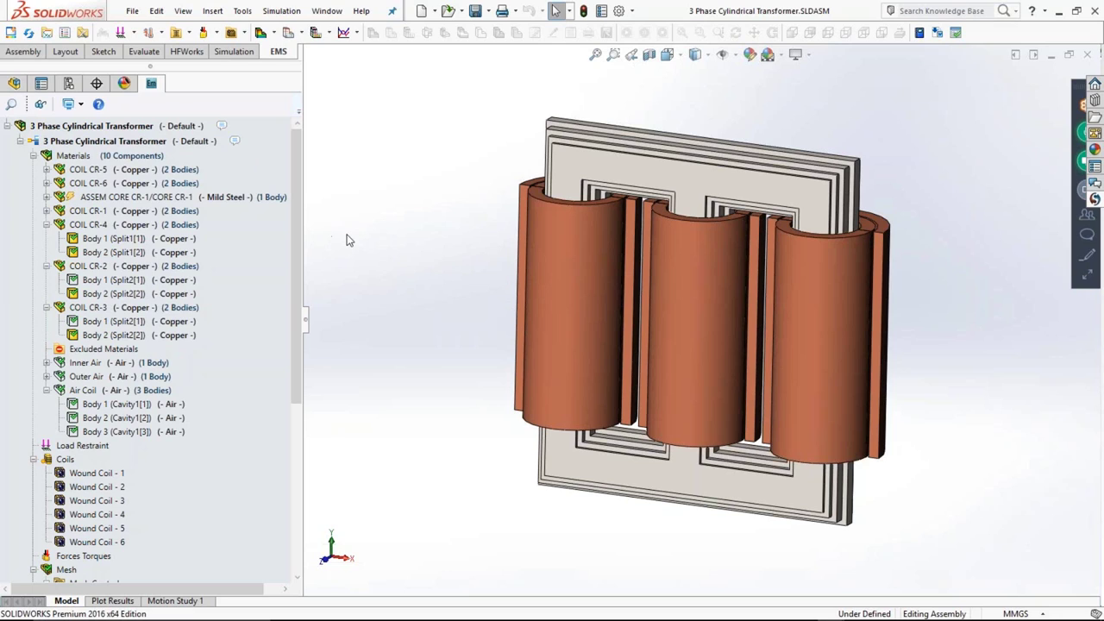
# - Inspect the material assignments of COIL CR-5, COIL CR-6 and the core, including the core's eddy effects marker
pyautogui.click(178, 169)
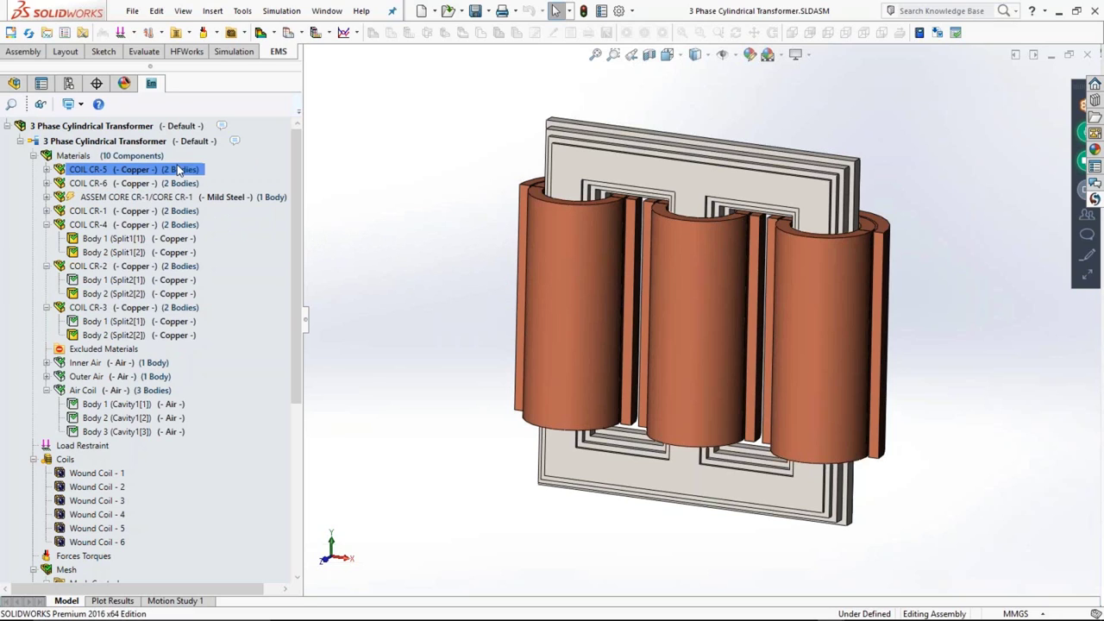
pyautogui.keyDown('ctrl'); pyautogui.click(179, 183); pyautogui.keyUp('ctrl')
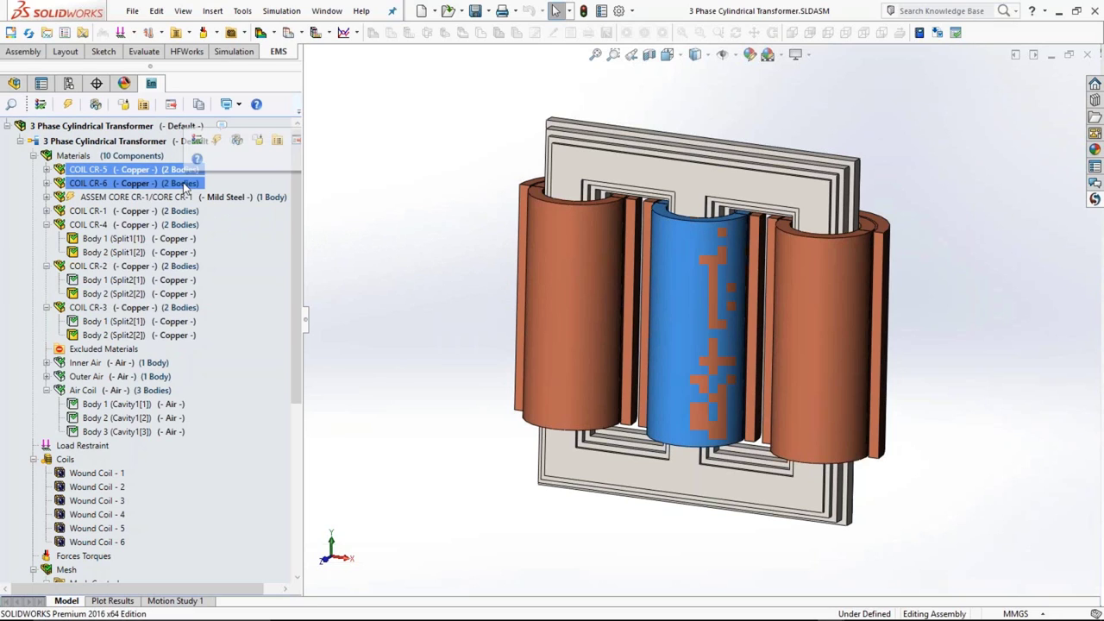
pyautogui.click(246, 197)
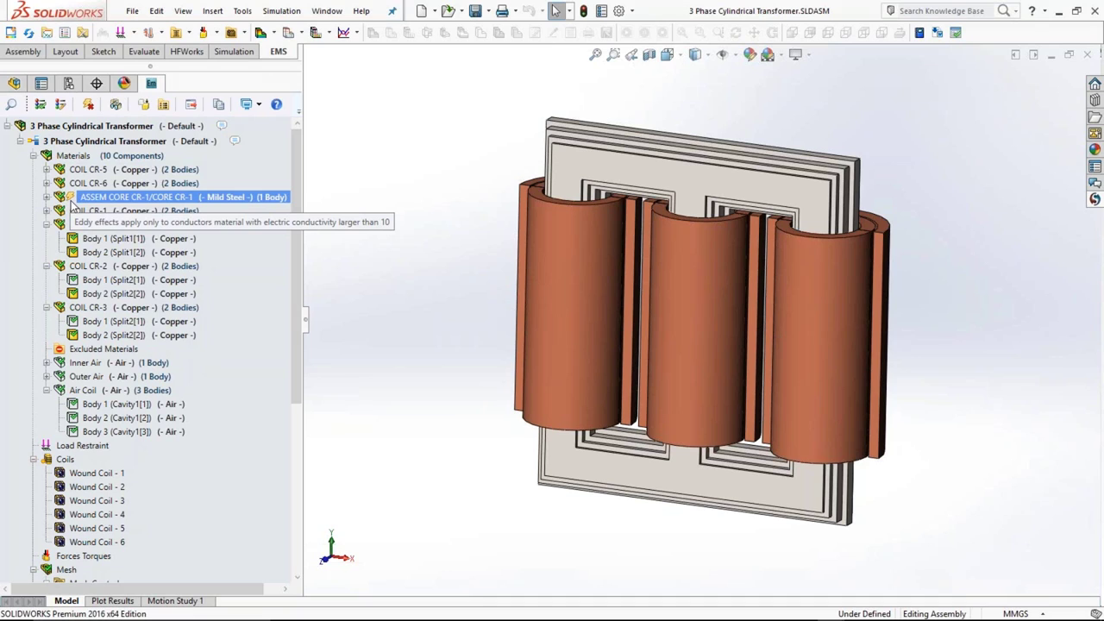
# - Review the Wound Coil - 1 definition, close it without changes, and highlight Wound Coils 2 through 6 on the model
pyautogui.moveTo(295, 366); pyautogui.dragTo(304, 420)
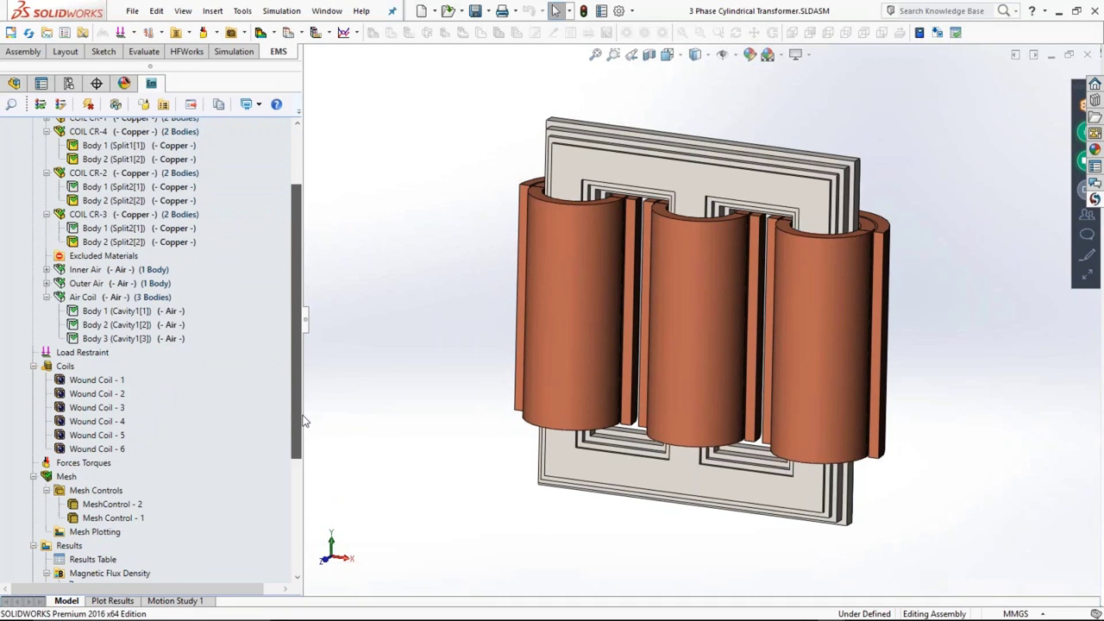
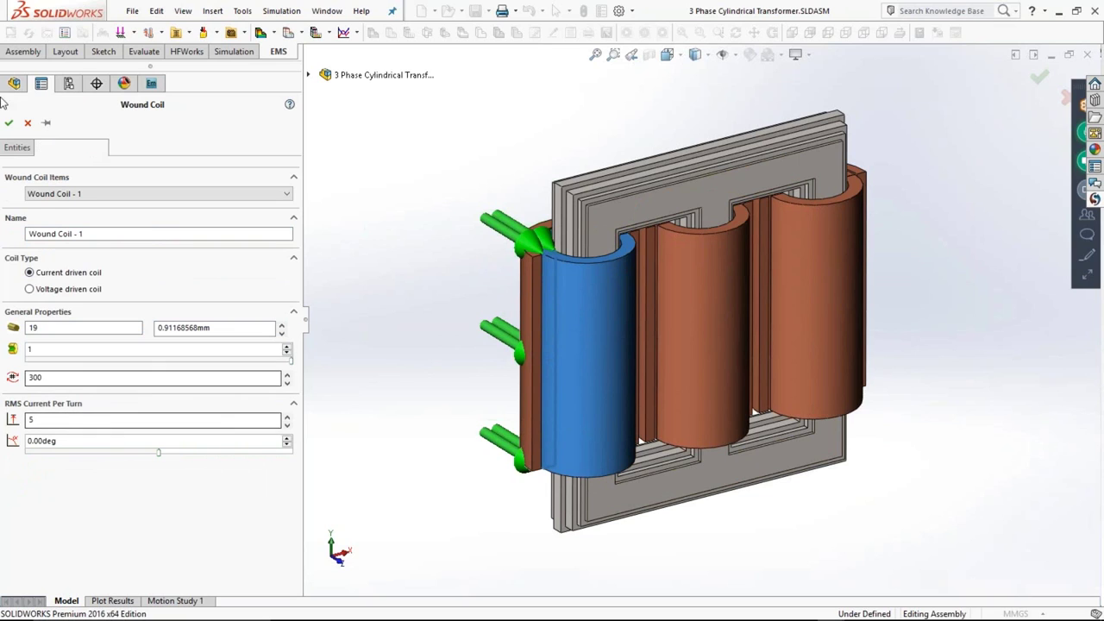
pyautogui.click(28, 123)
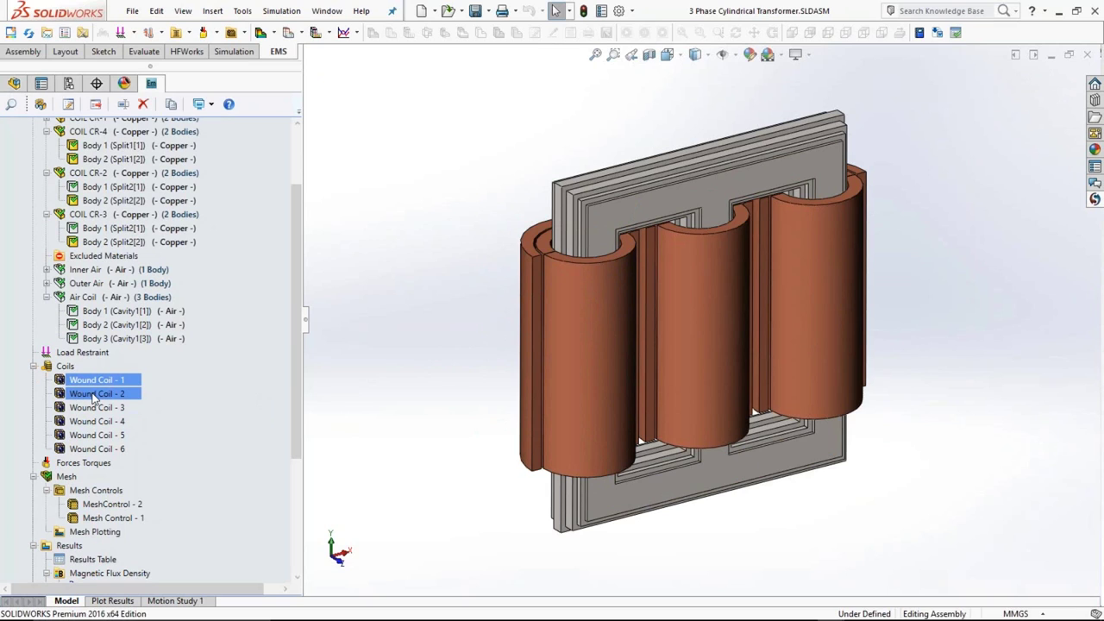
pyautogui.click(98, 408)
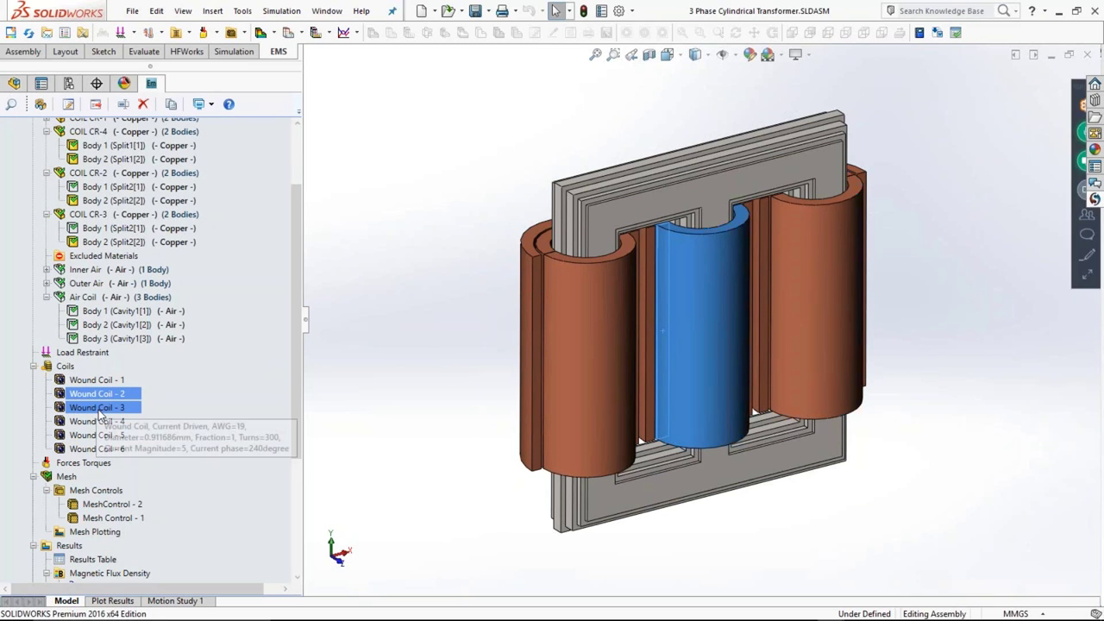
pyautogui.click(98, 409)
pyautogui.click(102, 423)
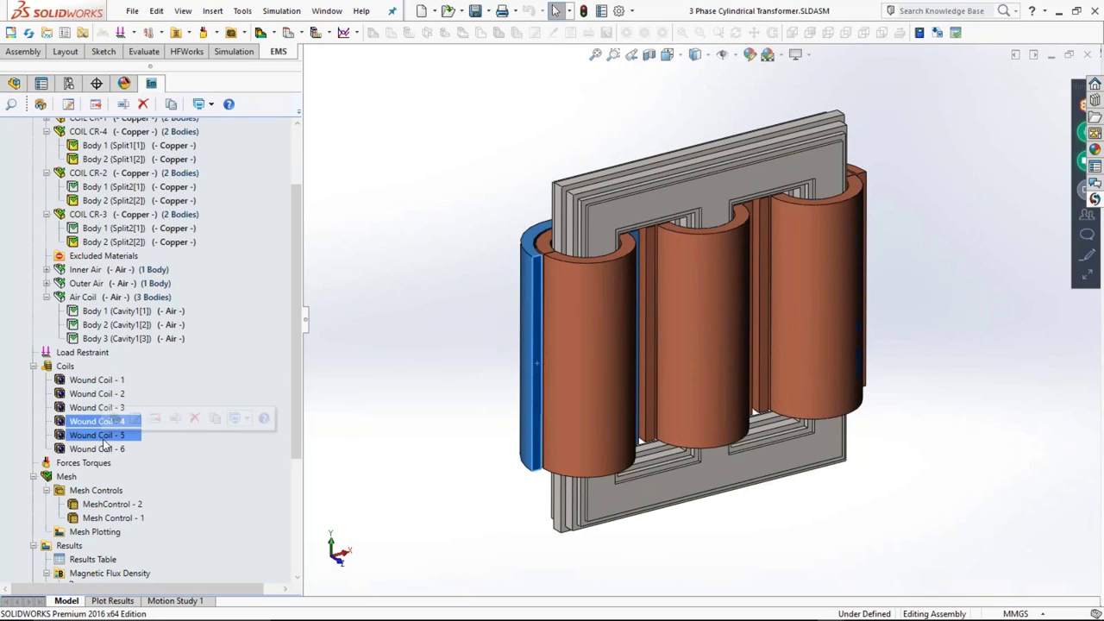
pyautogui.click(97, 435)
pyautogui.click(97, 448)
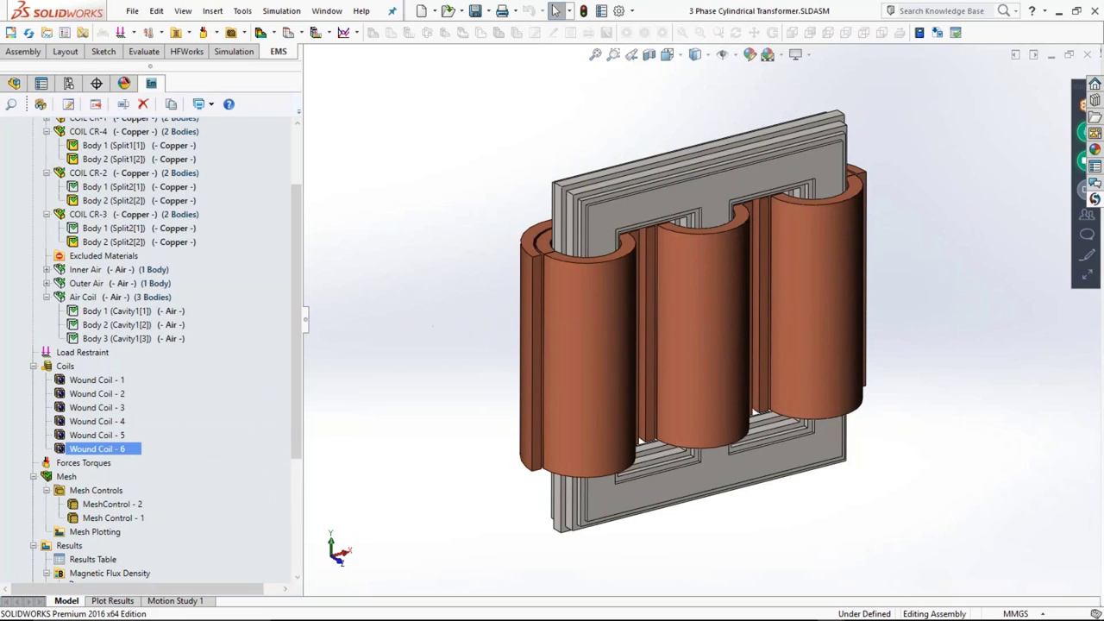
pyautogui.moveTo(449, 332)
pyautogui.mouseDown(button='middle')
pyautogui.moveTo(454, 290)
pyautogui.moveTo(439, 290)
pyautogui.moveTo(433, 339)
pyautogui.mouseUp(button='middle')
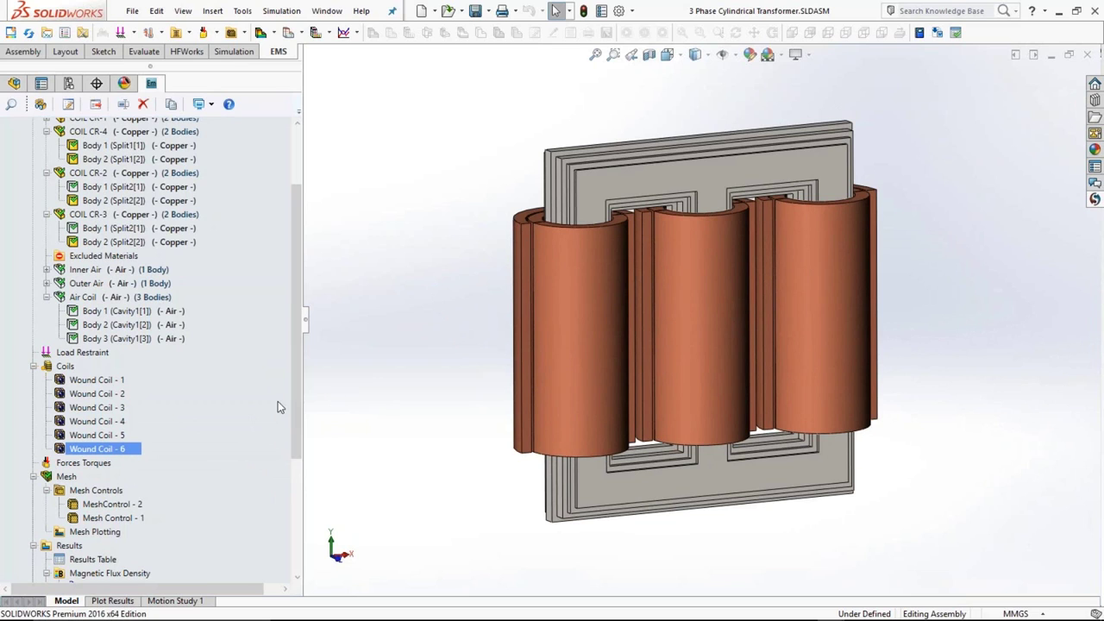
# - Open the transformer study's results table, enlarge its window to show all six coils, and examine the inductance matrix
pyautogui.scroll(-1, 297, 381)
pyautogui.scroll(-1, 306, 429)
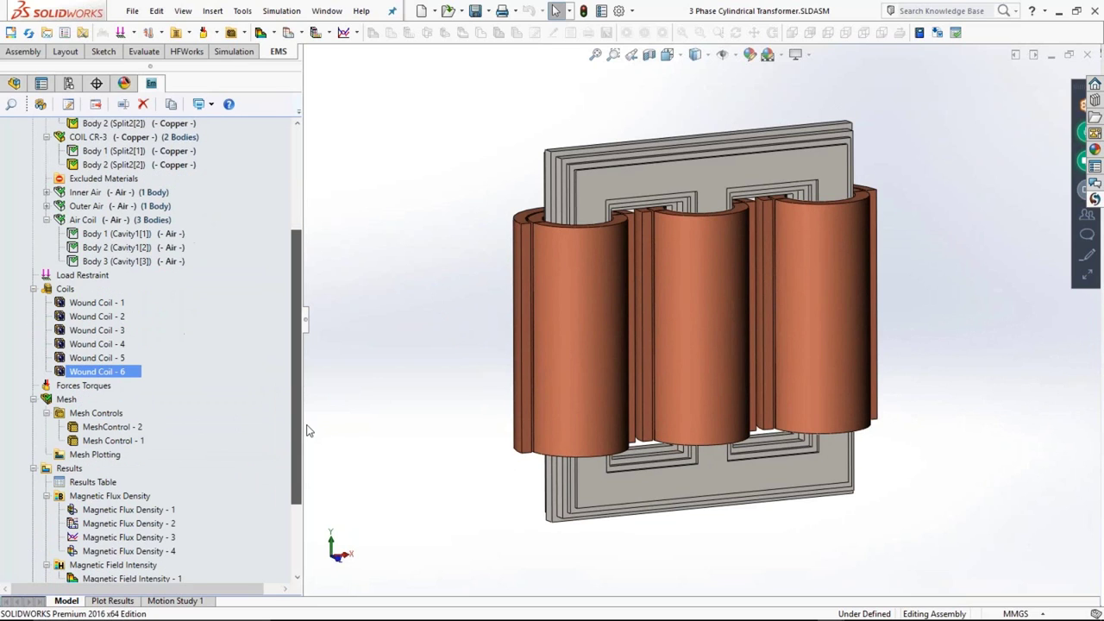
pyautogui.scroll(-3, 285, 492)
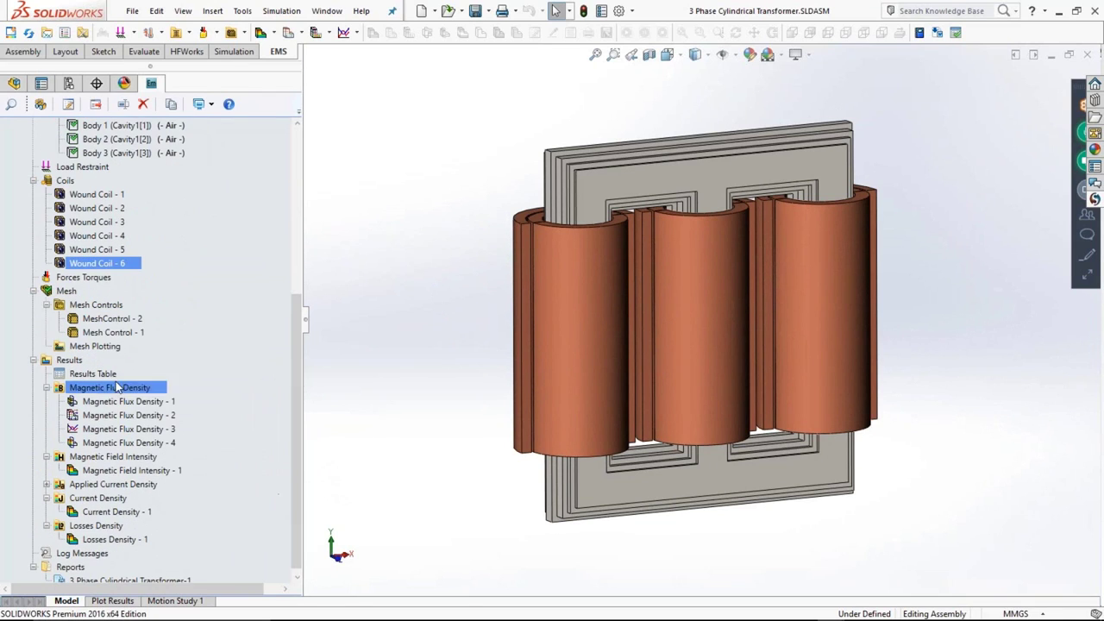
pyautogui.doubleClick(108, 377)
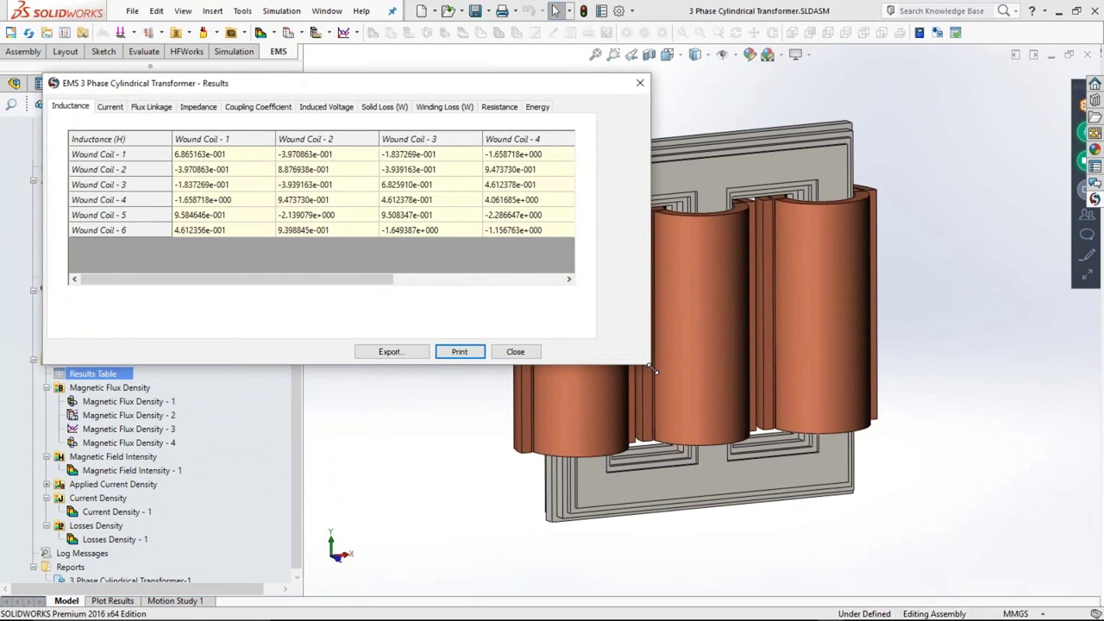
pyautogui.moveTo(653, 368); pyautogui.dragTo(906, 462)
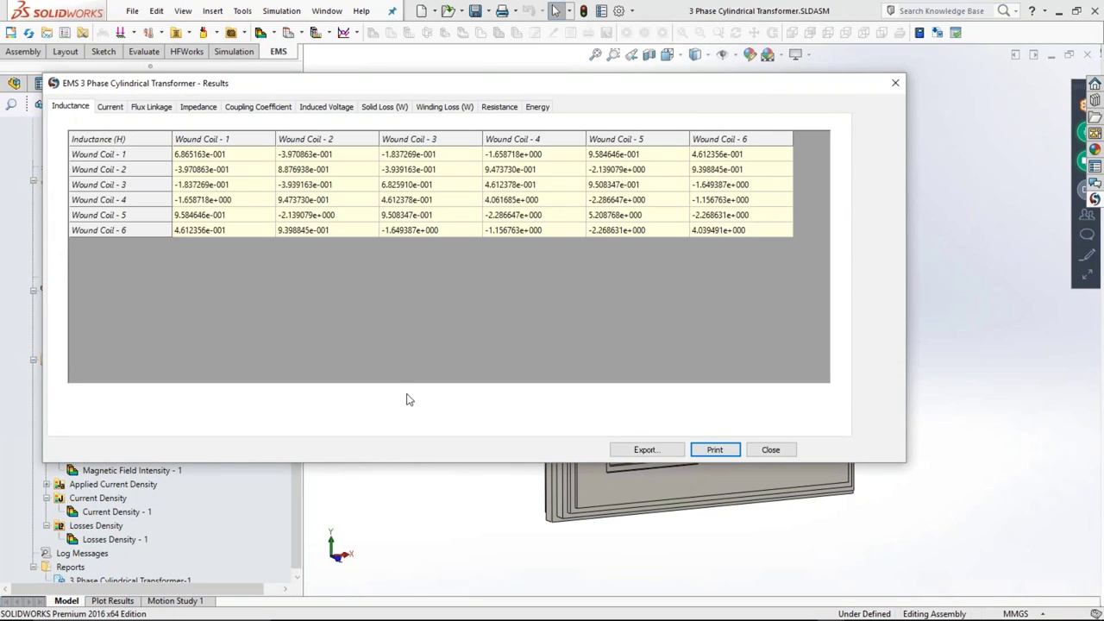
pyautogui.click(223, 157)
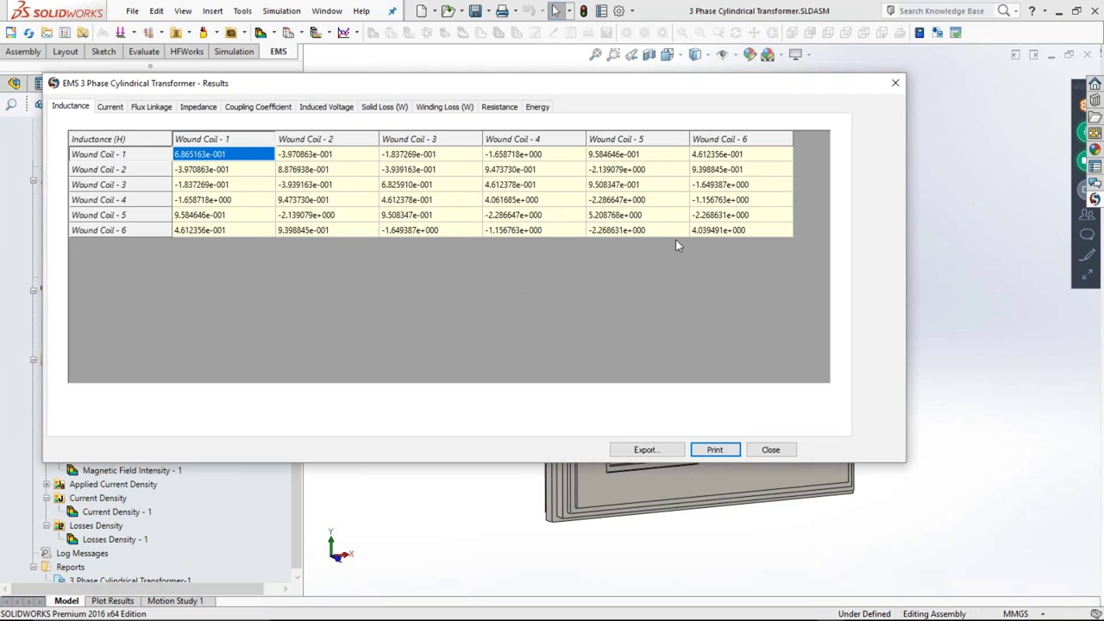
# - Examine the flux linkage, coupling coefficient and induced voltage results of the six wound coils
pyautogui.click(151, 107)
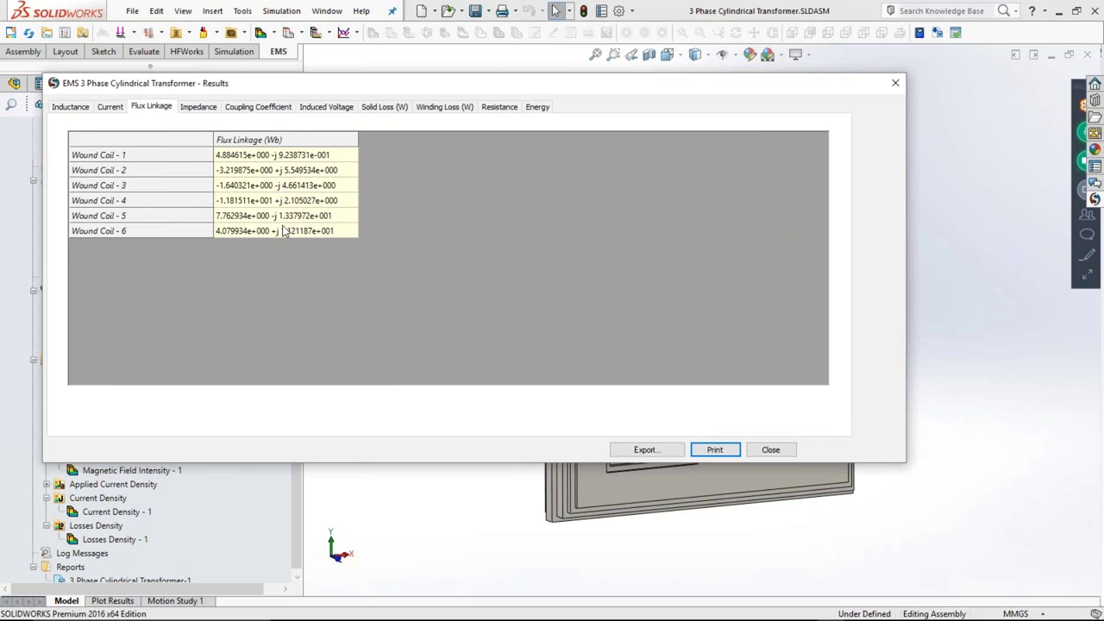
pyautogui.click(259, 107)
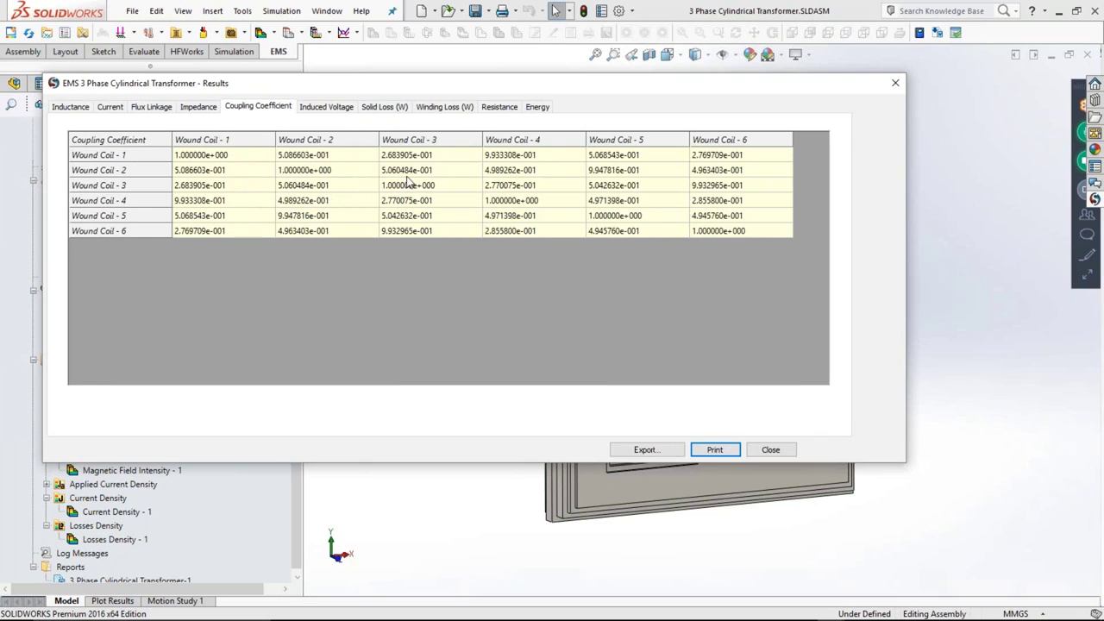
pyautogui.click(336, 107)
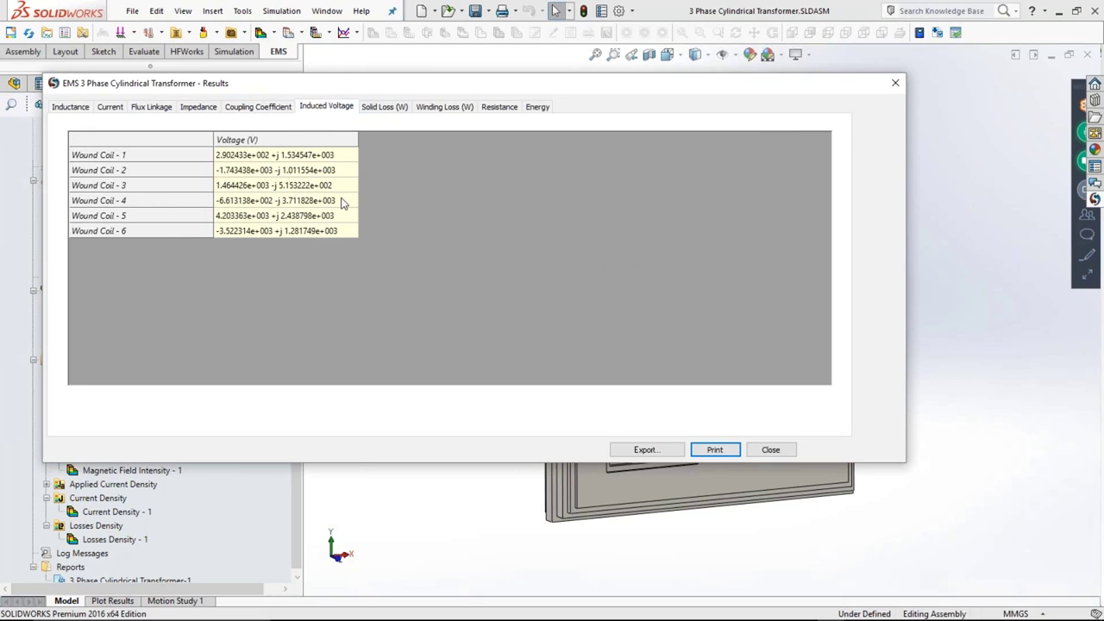
# - Check the core's solid loss result and close the results table
pyautogui.click(388, 107)
pyautogui.rightClick(315, 163)
pyautogui.click(282, 156)
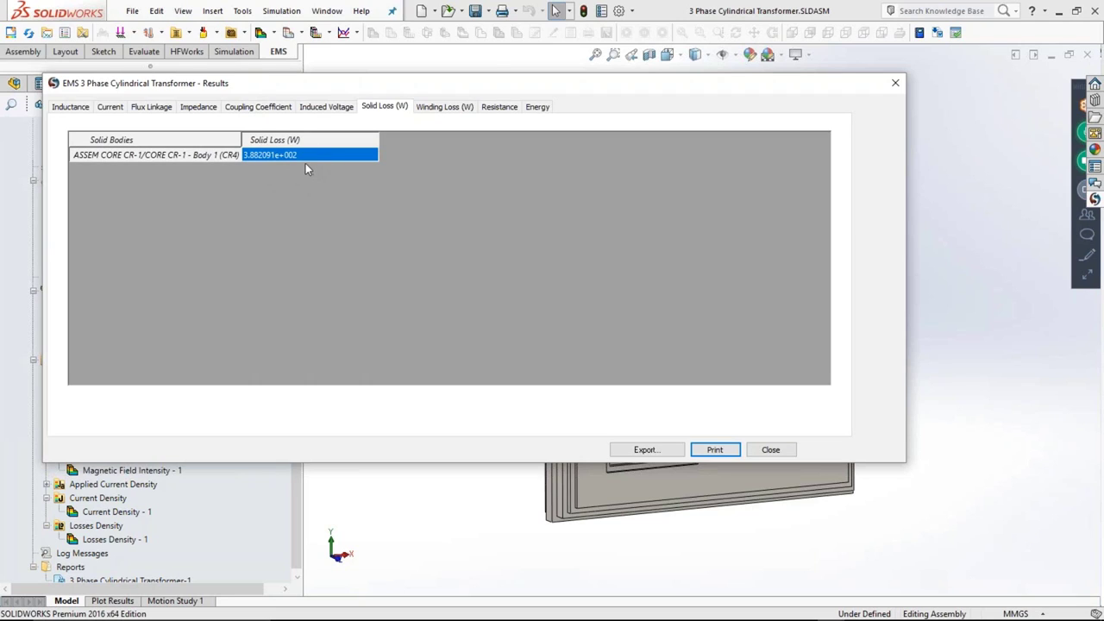
pyautogui.rightClick(306, 163)
pyautogui.click(258, 158)
pyautogui.click(771, 450)
# - Display the Current Density - 1 plot on the transformer core
pyautogui.moveTo(395, 355); pyautogui.dragTo(334, 394, button='middle')
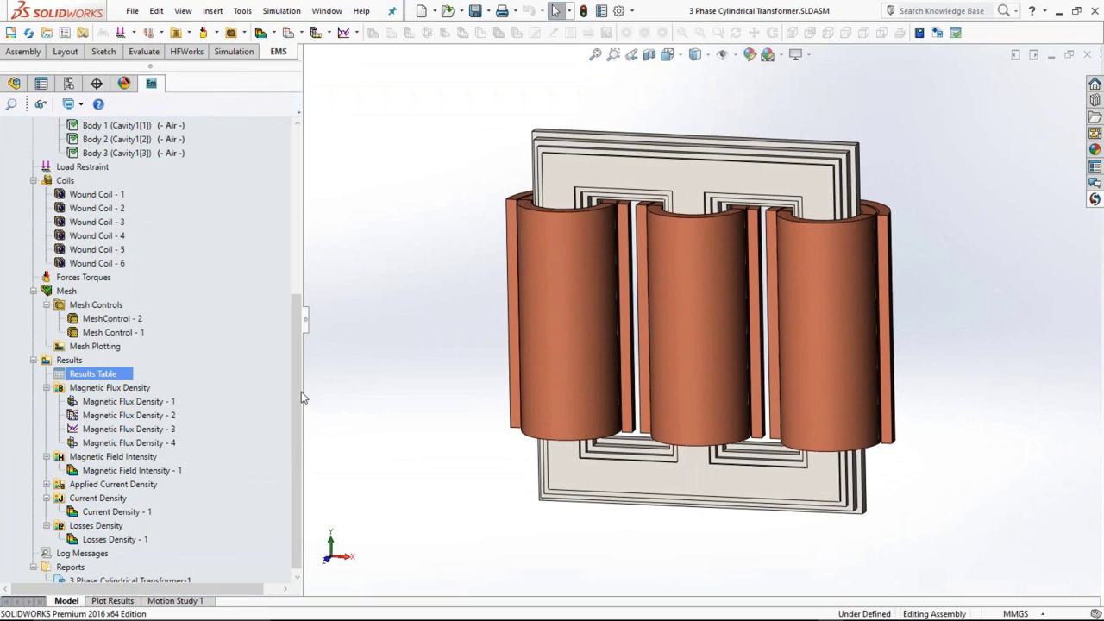
pyautogui.scroll(-1, 300, 403)
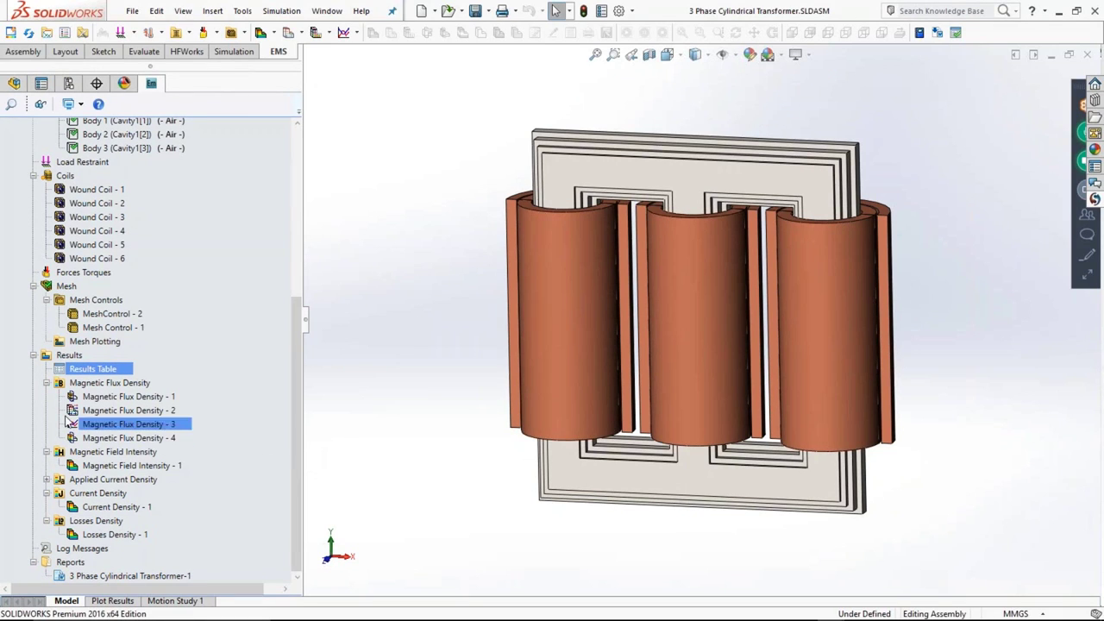
pyautogui.click(104, 412)
pyautogui.click(108, 507)
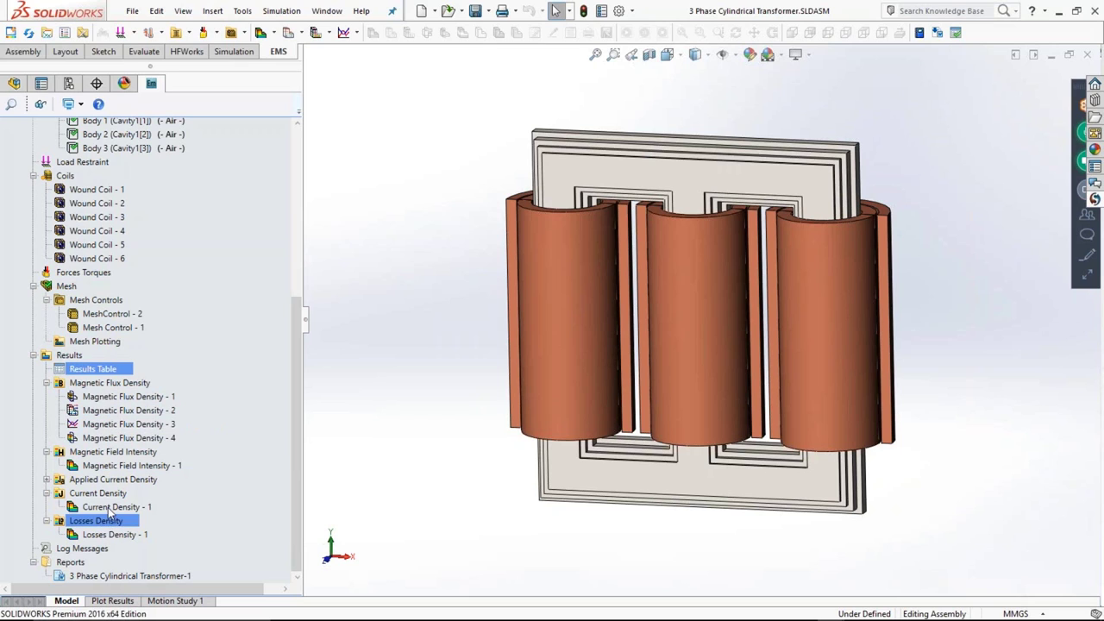
pyautogui.doubleClick(108, 508)
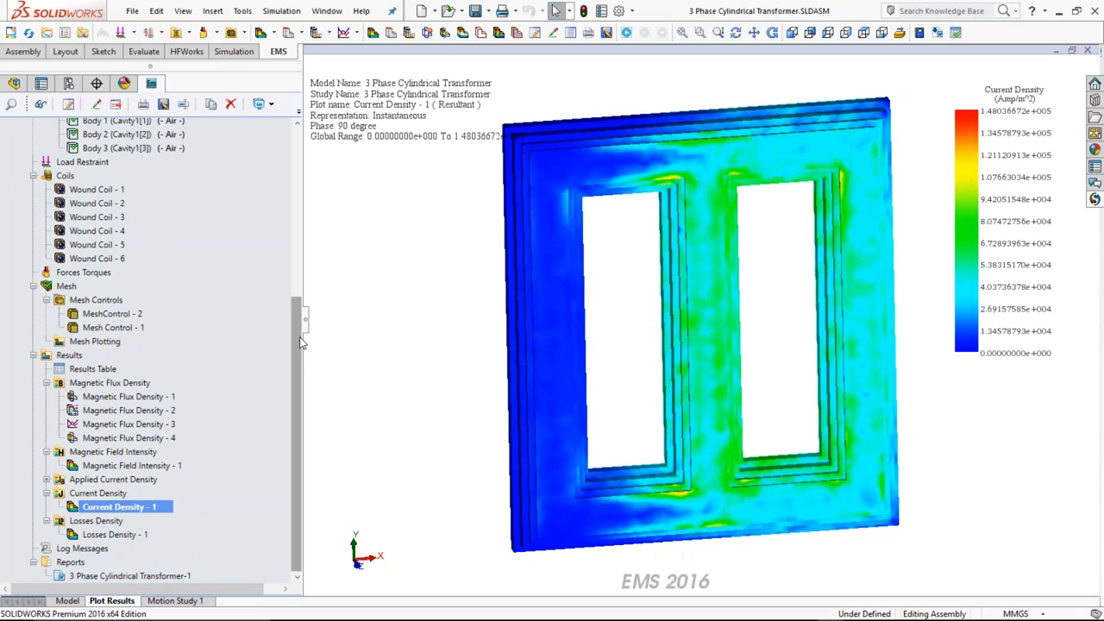
# - Show the mesh on the transformer and highlight the regions covered by Mesh Control - 1 and MeshControl - 2
pyautogui.rightClick(74, 290)
pyautogui.click(110, 351)
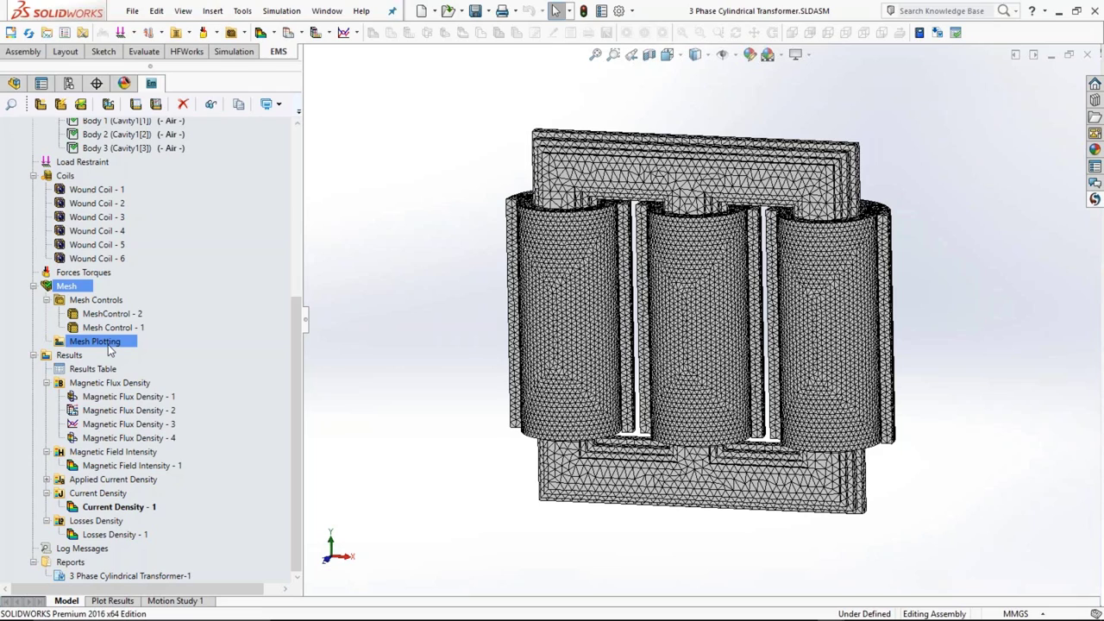
pyautogui.moveTo(479, 340); pyautogui.dragTo(478, 374, button='middle')
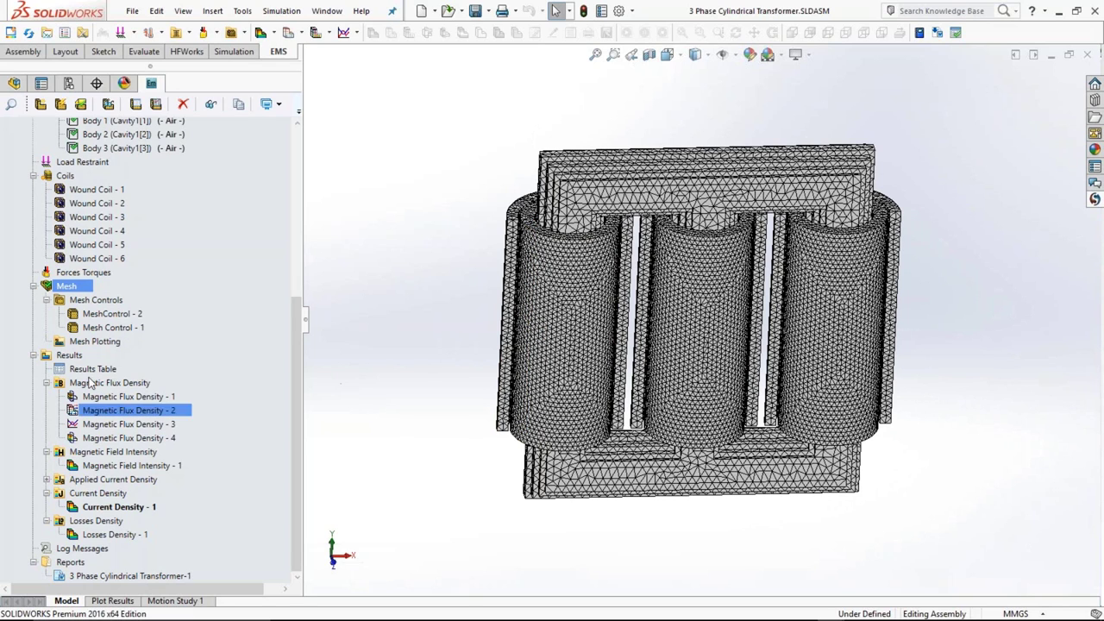
pyautogui.click(132, 329)
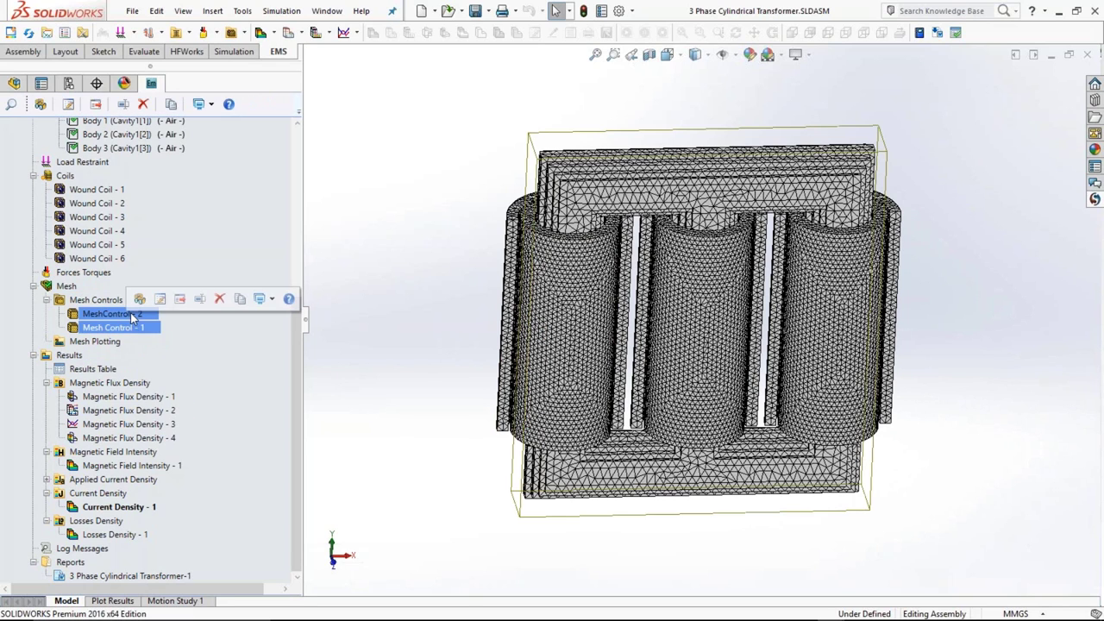
pyautogui.click(112, 314)
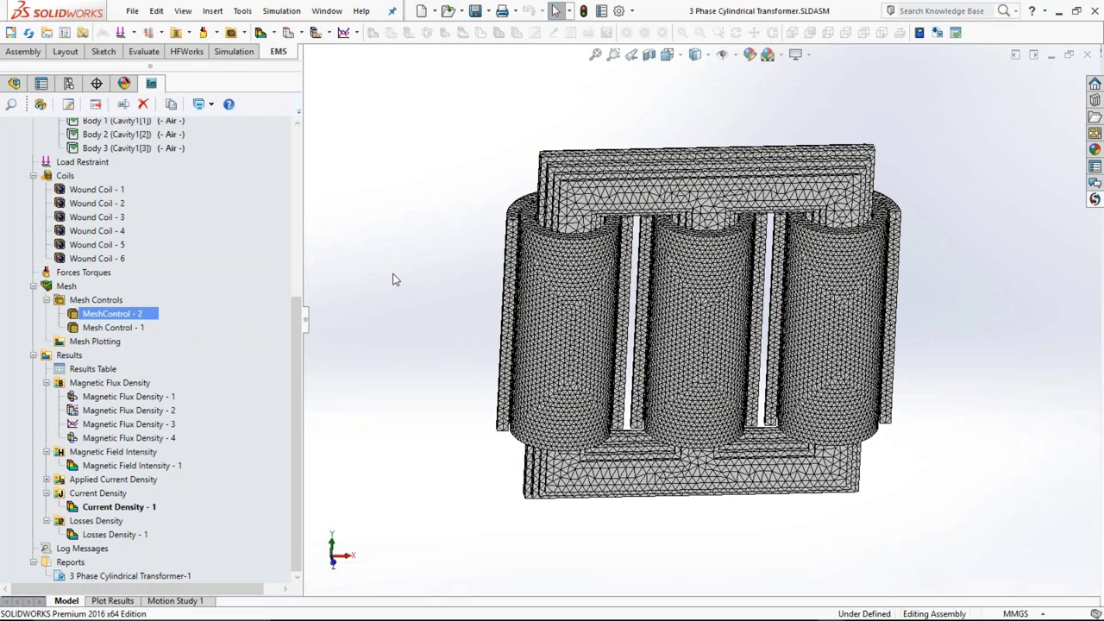
# - Hide the transformer's mesh and close the 3 Phase Cylindrical Transformer assembly
pyautogui.click(69, 288)
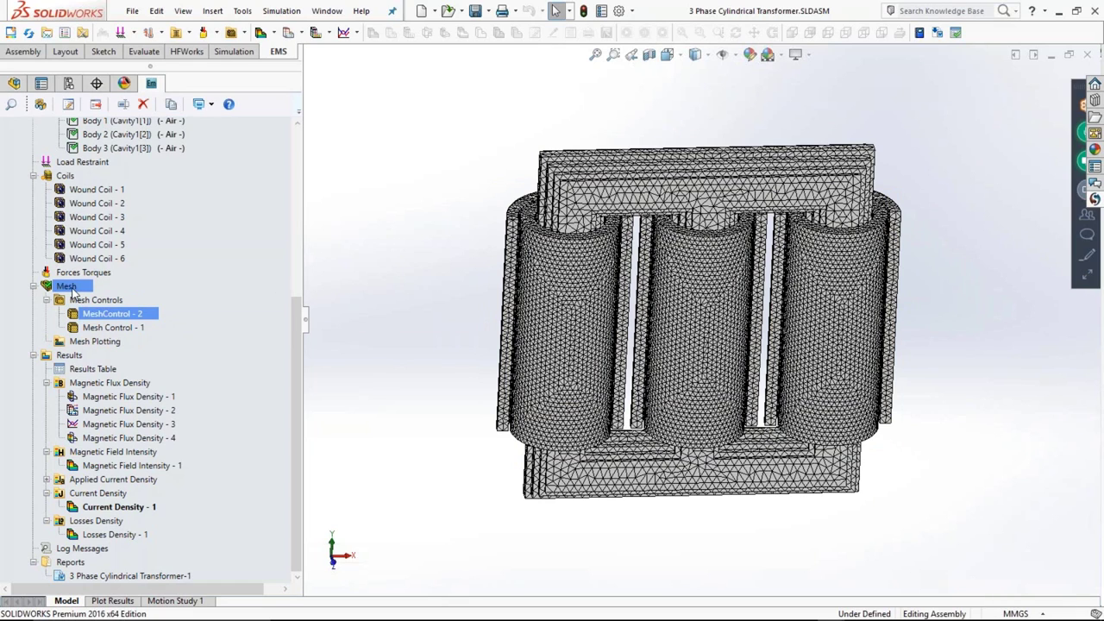
pyautogui.rightClick(74, 293)
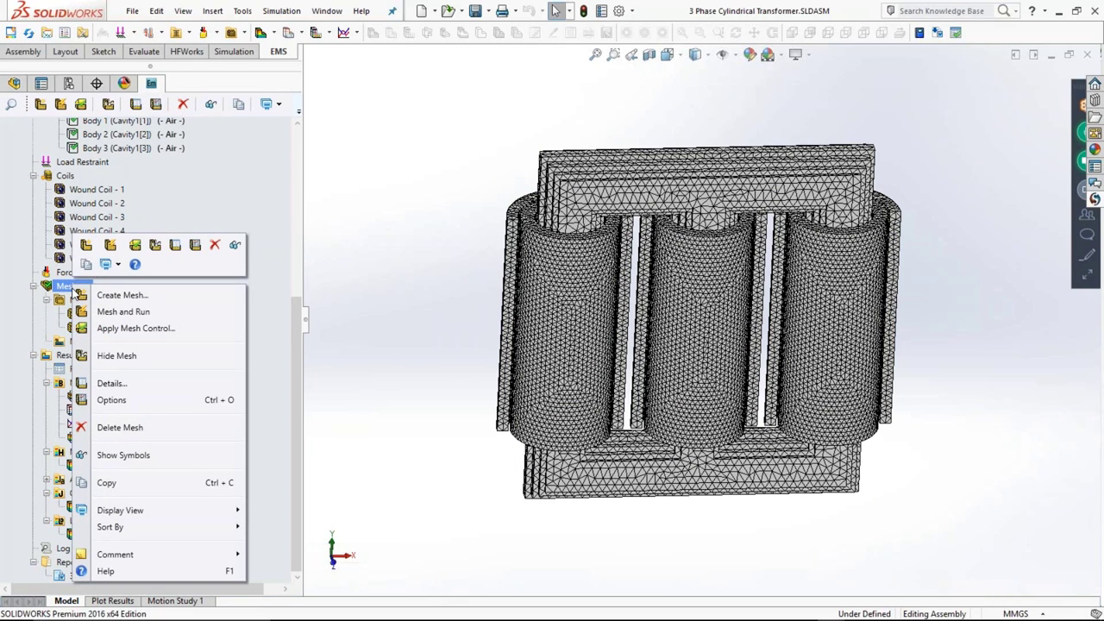
pyautogui.click(112, 356)
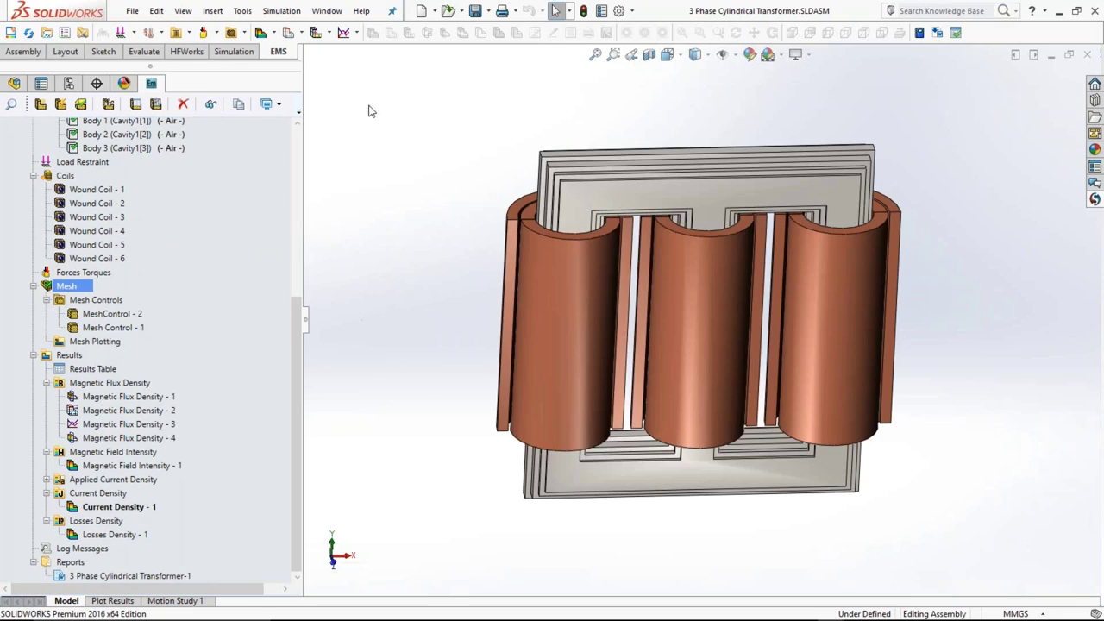
pyautogui.click(132, 10)
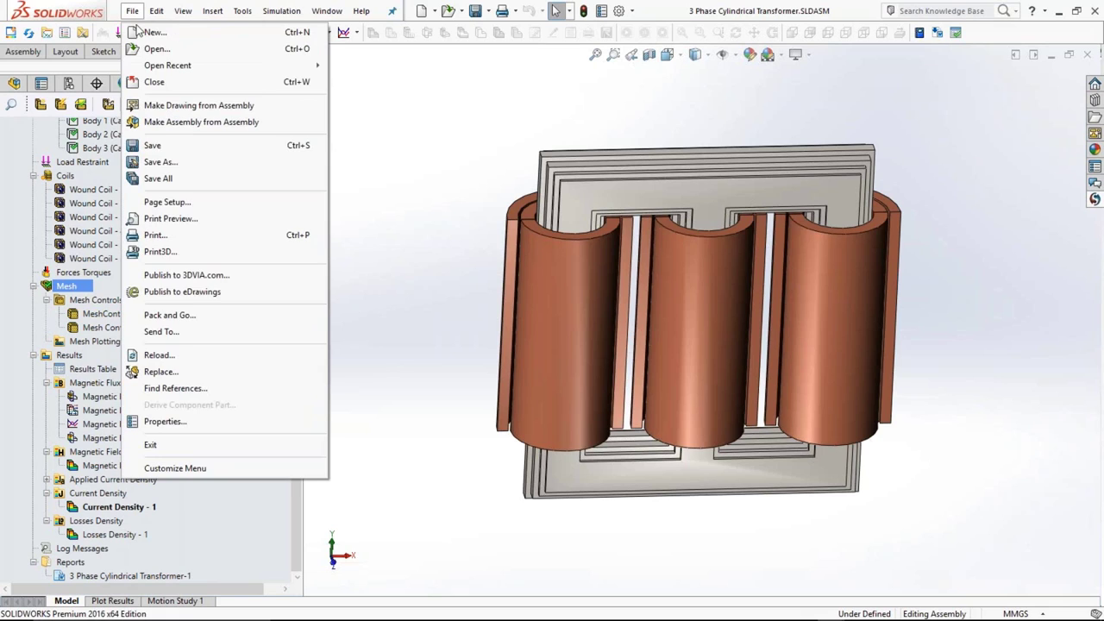
pyautogui.click(160, 83)
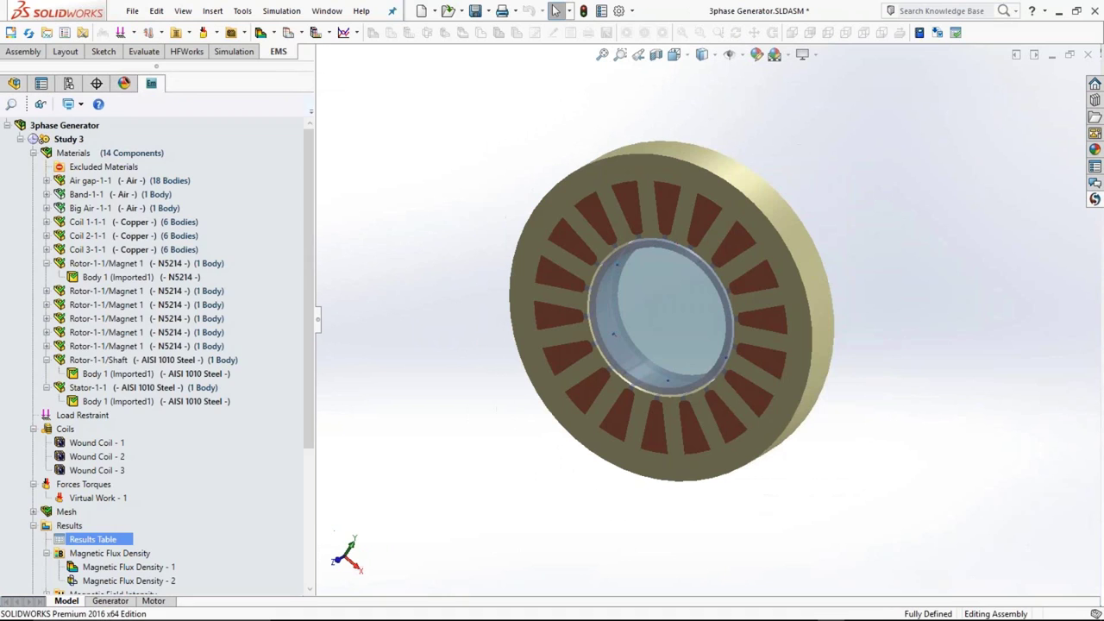
# - Inspect the 3phase Generator's rotor, highlighting the shaft and the surrounding magnet segments
pyautogui.moveTo(499, 334); pyautogui.dragTo(513, 376, button='middle')
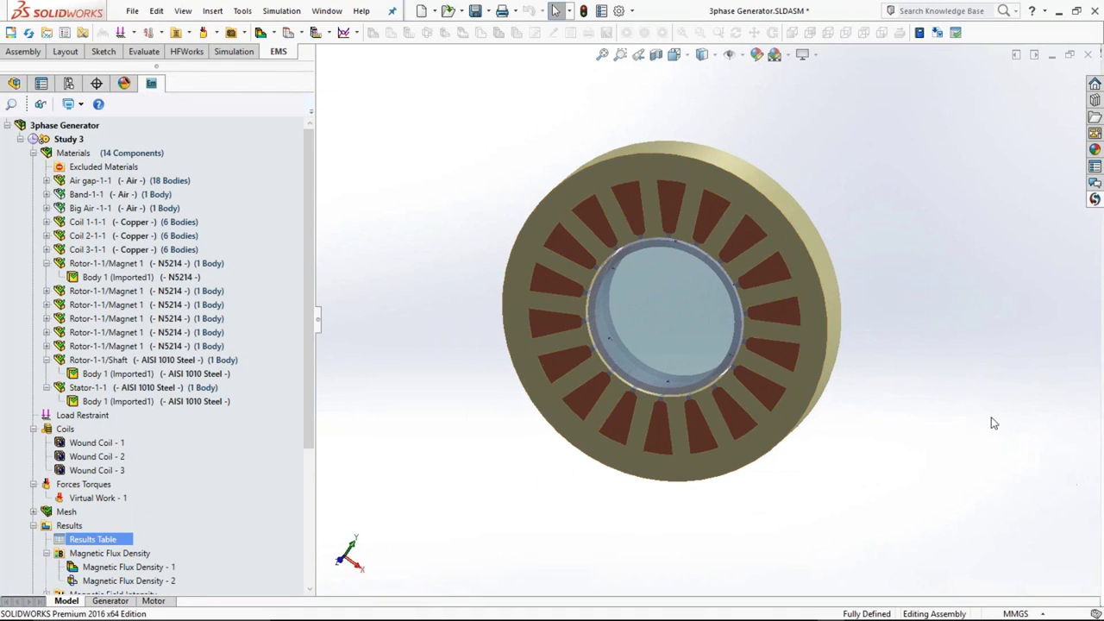
pyautogui.moveTo(842, 379)
pyautogui.mouseDown(button='middle')
pyautogui.moveTo(892, 368)
pyautogui.moveTo(910, 348)
pyautogui.moveTo(858, 374)
pyautogui.mouseUp(button='middle')
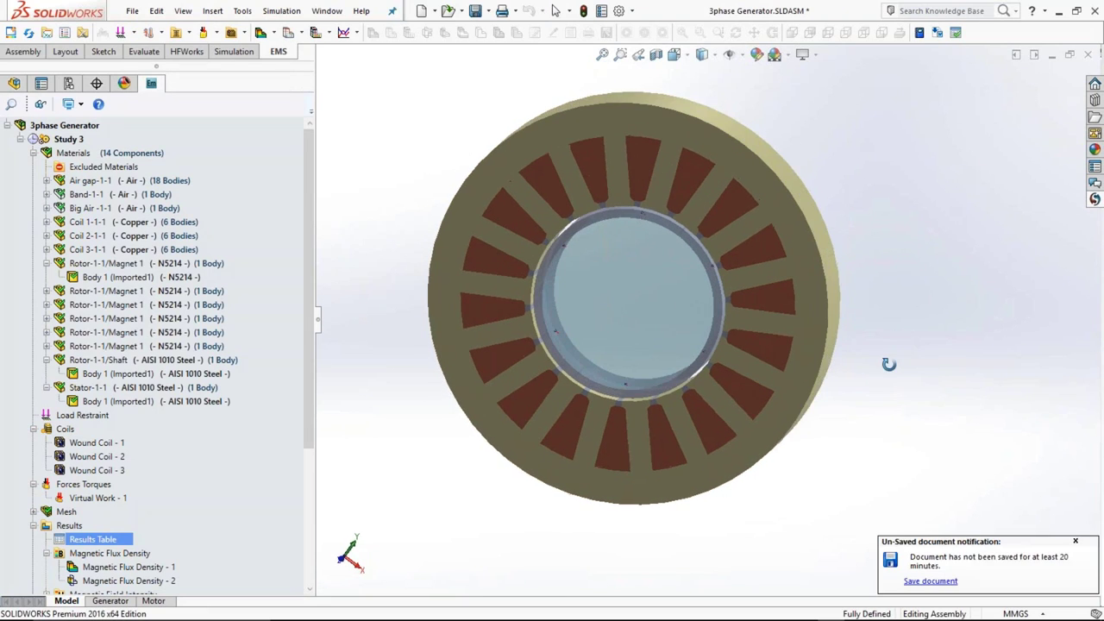
pyautogui.click(616, 291)
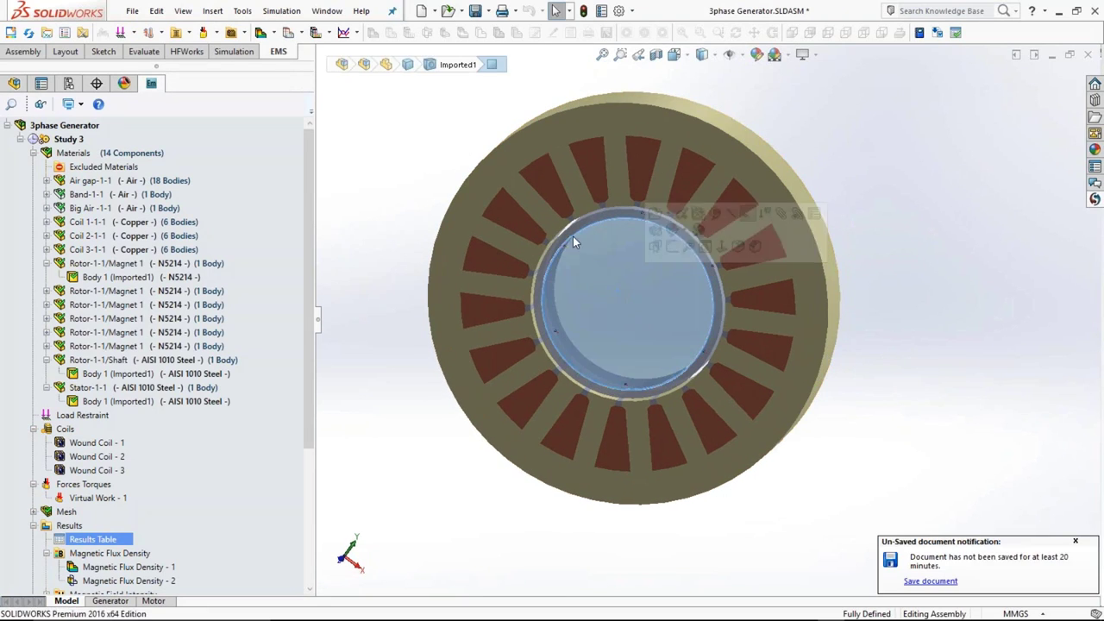
pyautogui.click(572, 234)
pyautogui.click(622, 216)
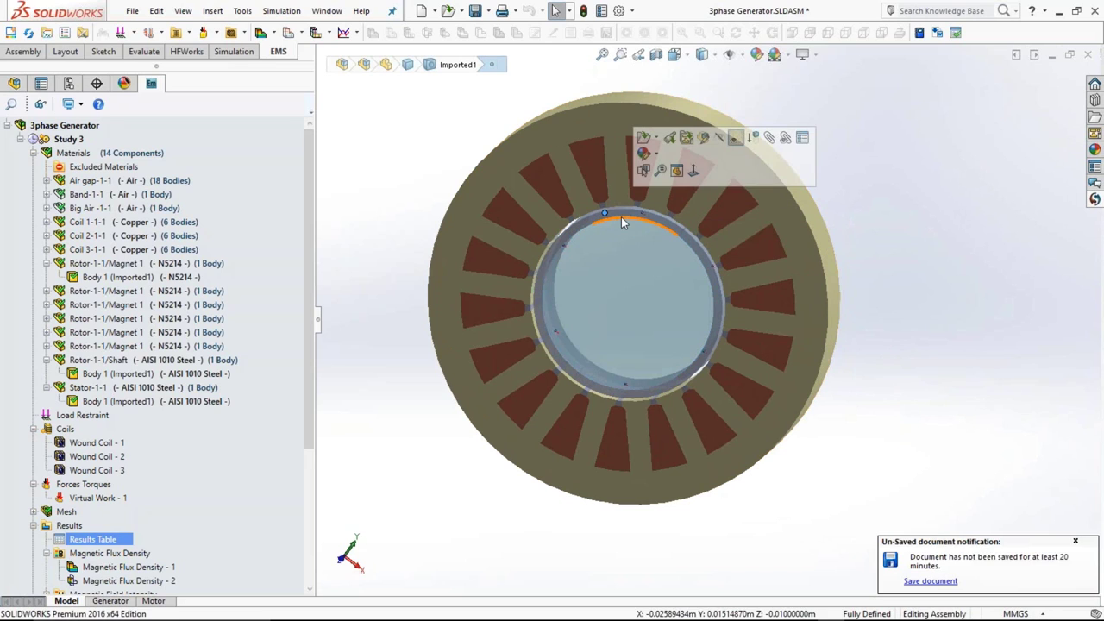
pyautogui.click(694, 234)
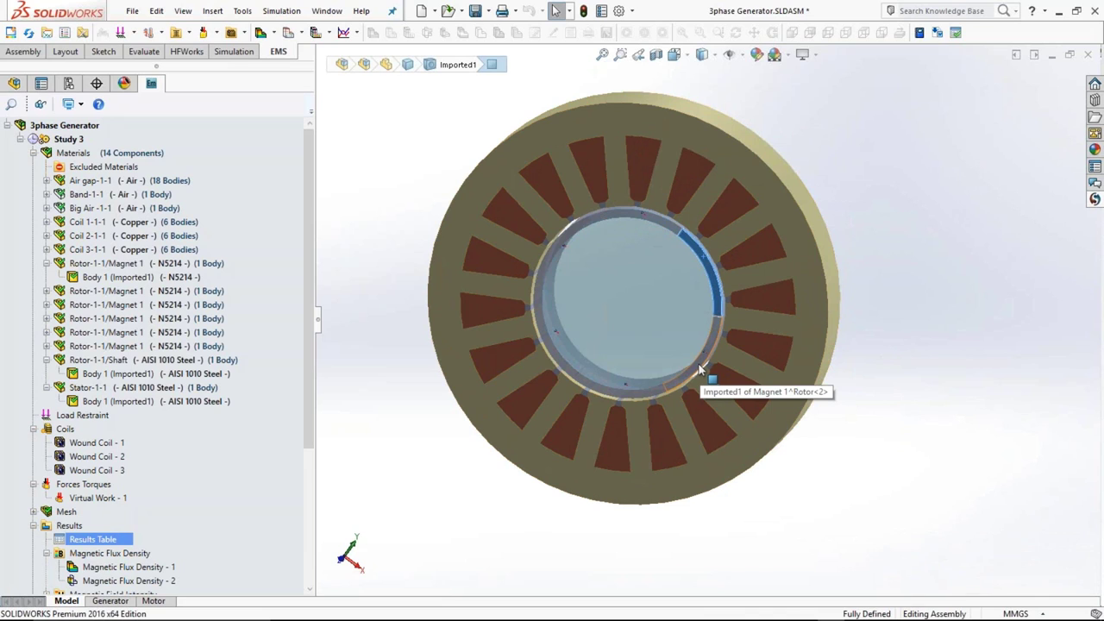
# - Highlight the generator's stator face and several neighbouring coil sections in its slots
pyautogui.click(779, 208)
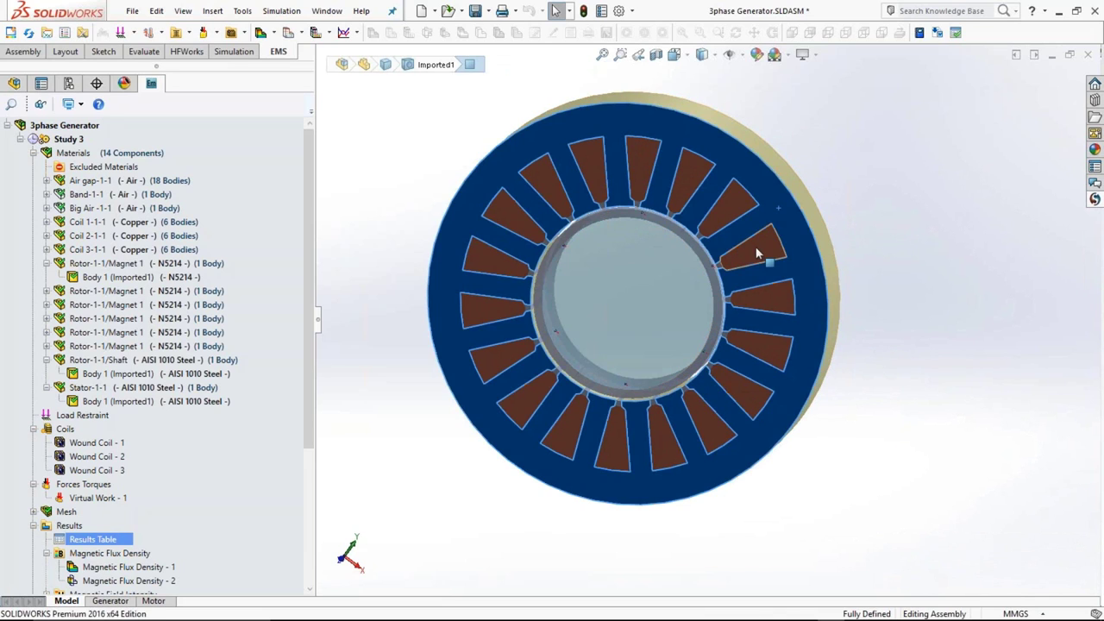
pyautogui.click(756, 250)
pyautogui.click(727, 204)
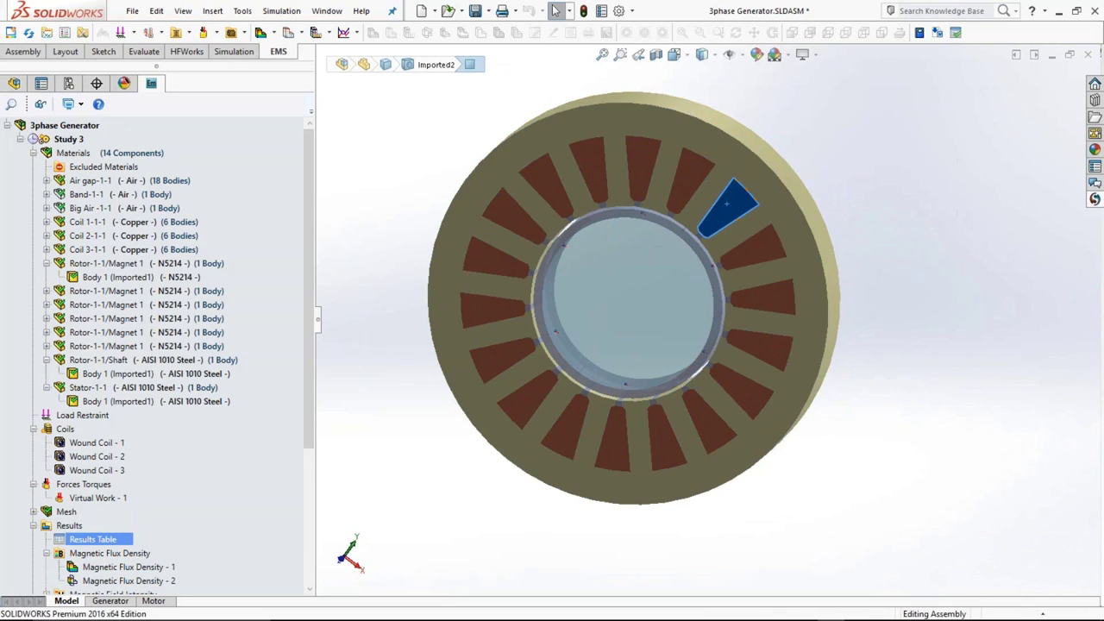
pyautogui.click(682, 174)
pyautogui.click(638, 164)
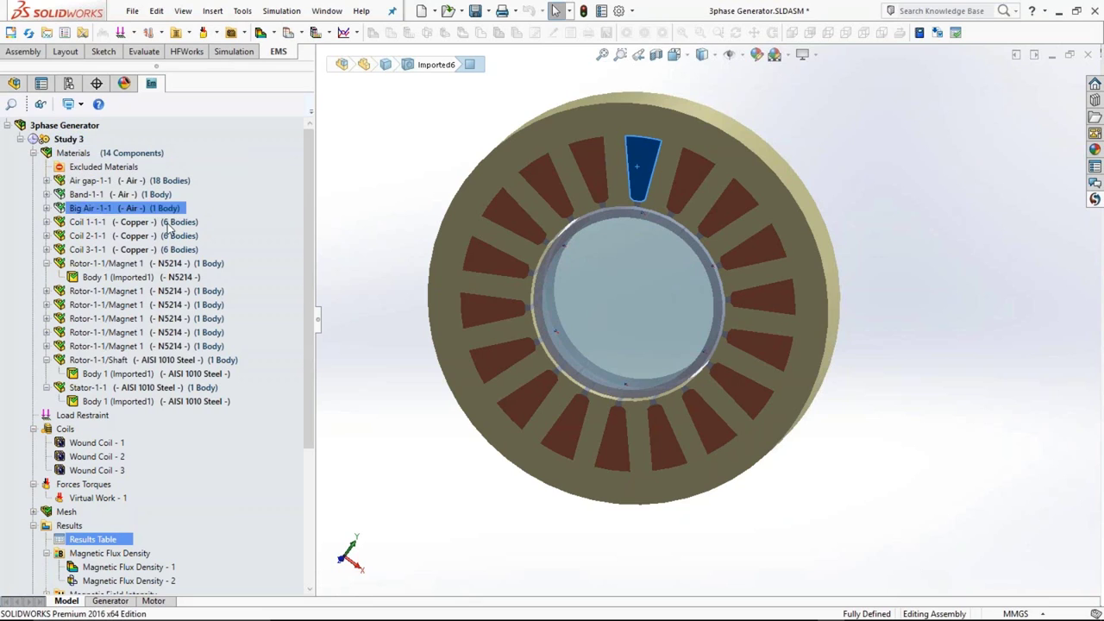
# - Check the materials assigned to the generator's rotor magnets, shaft and stator in Study 3
pyautogui.click(125, 263)
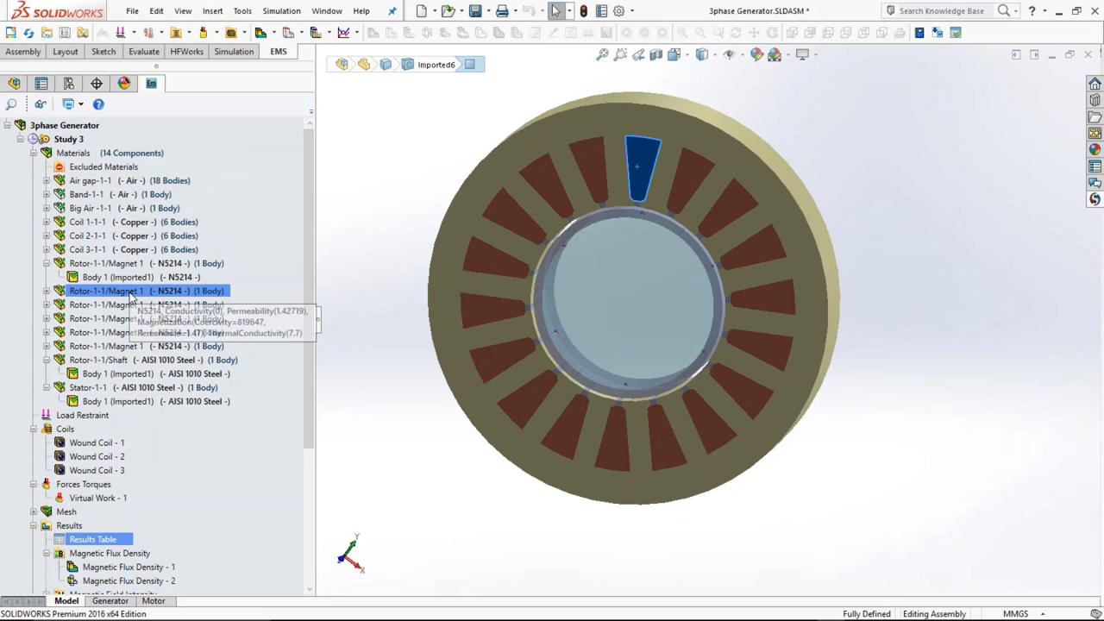
pyautogui.click(132, 295)
pyautogui.click(142, 360)
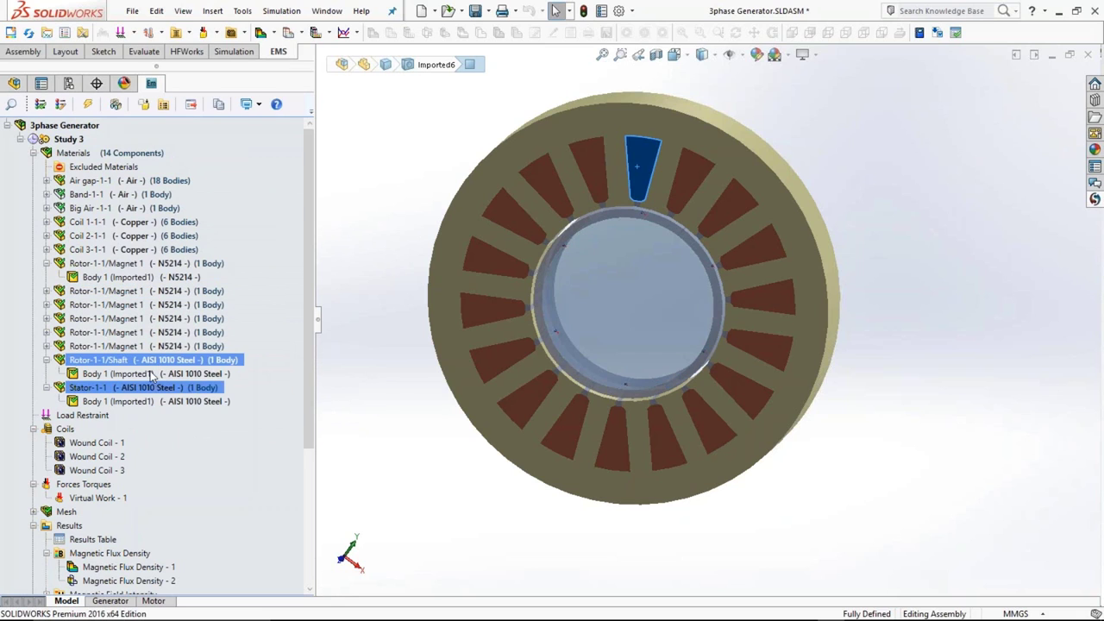
pyautogui.click(151, 372)
pyautogui.click(158, 401)
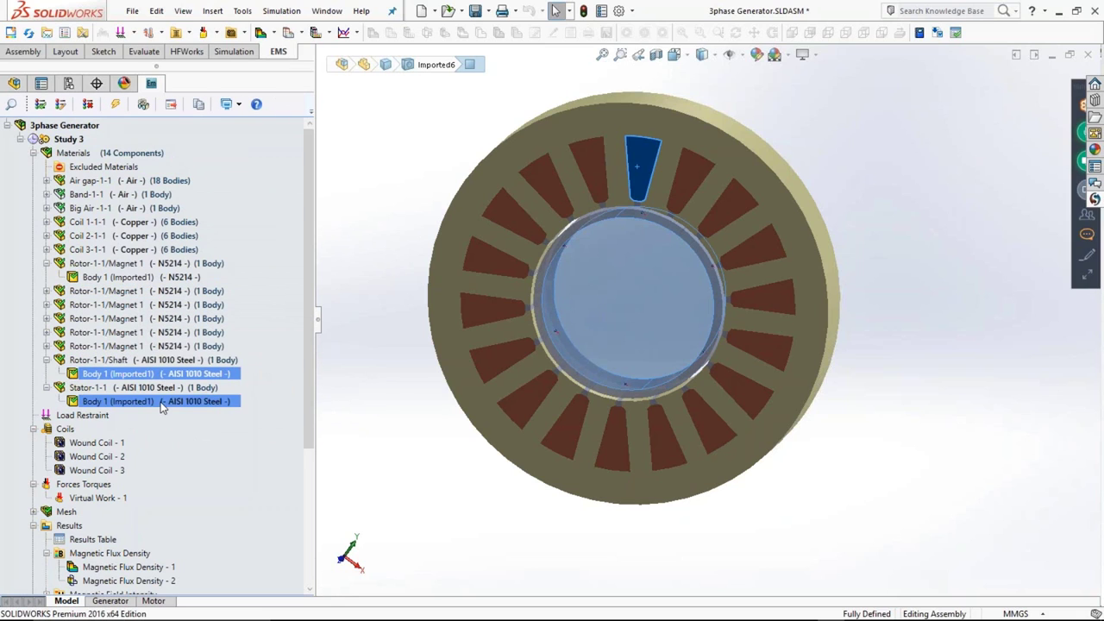
pyautogui.click(438, 495)
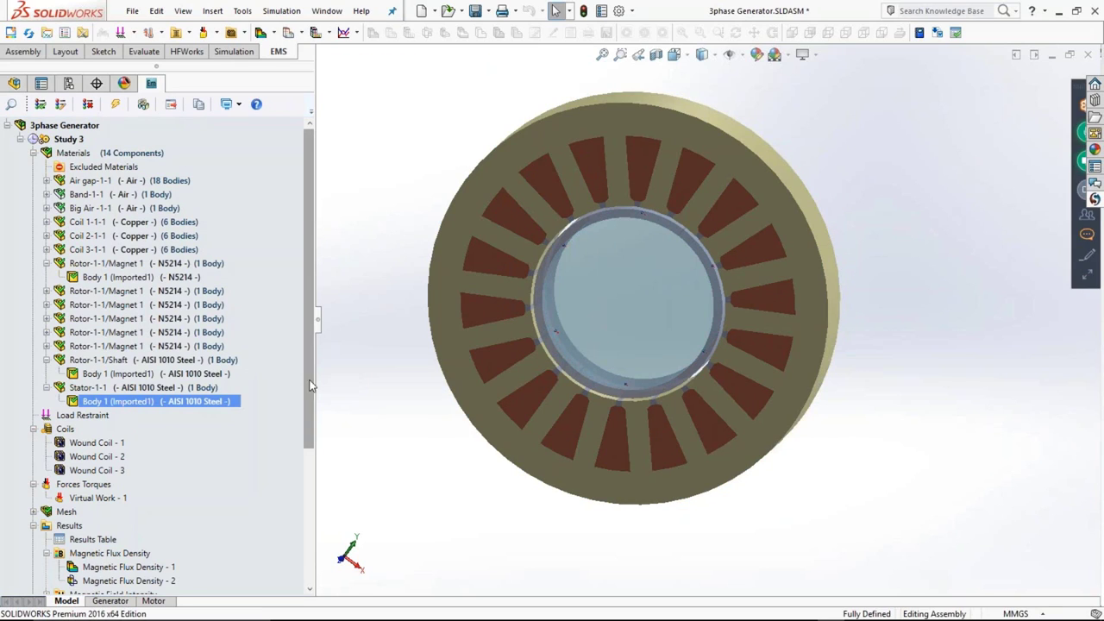
# - Open the Wound Coil - 1 definition and preview its entry and exit port current directions around the stator
pyautogui.moveTo(310, 385); pyautogui.dragTo(312, 442)
pyautogui.click(92, 347)
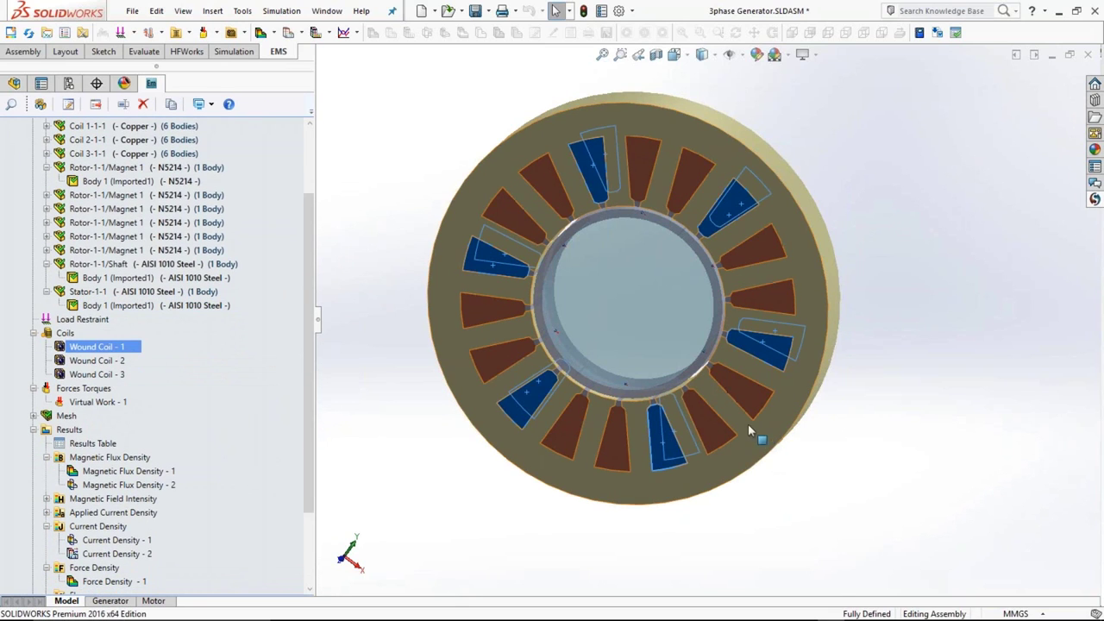
pyautogui.rightClick(102, 350)
pyautogui.click(462, 426)
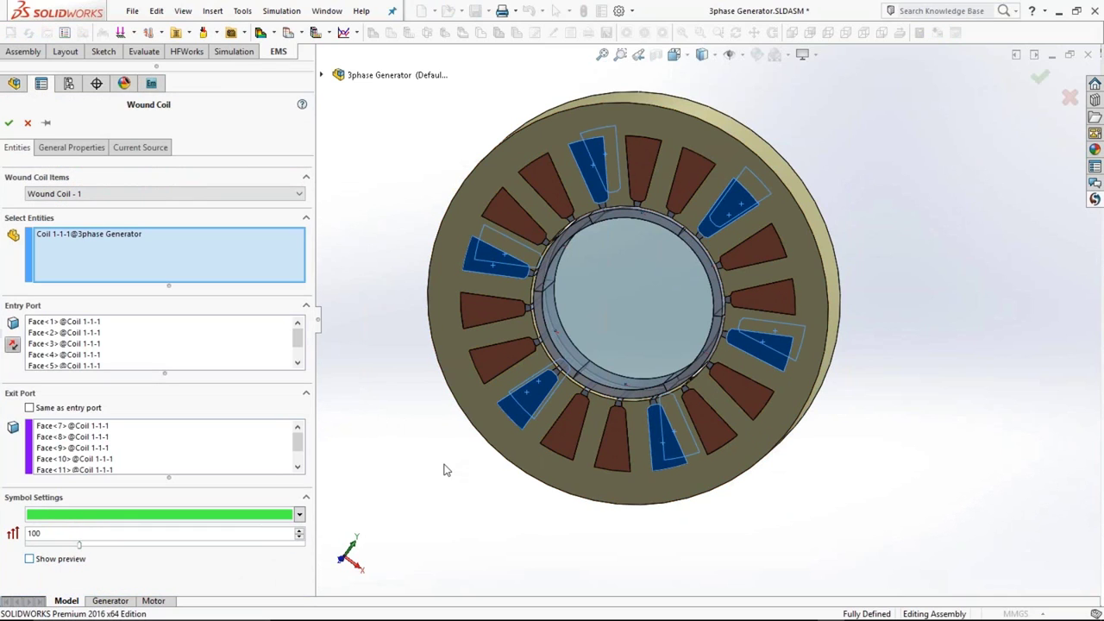
pyautogui.moveTo(451, 466); pyautogui.dragTo(389, 505, button='middle')
pyautogui.moveTo(463, 380); pyautogui.dragTo(483, 543, button='middle')
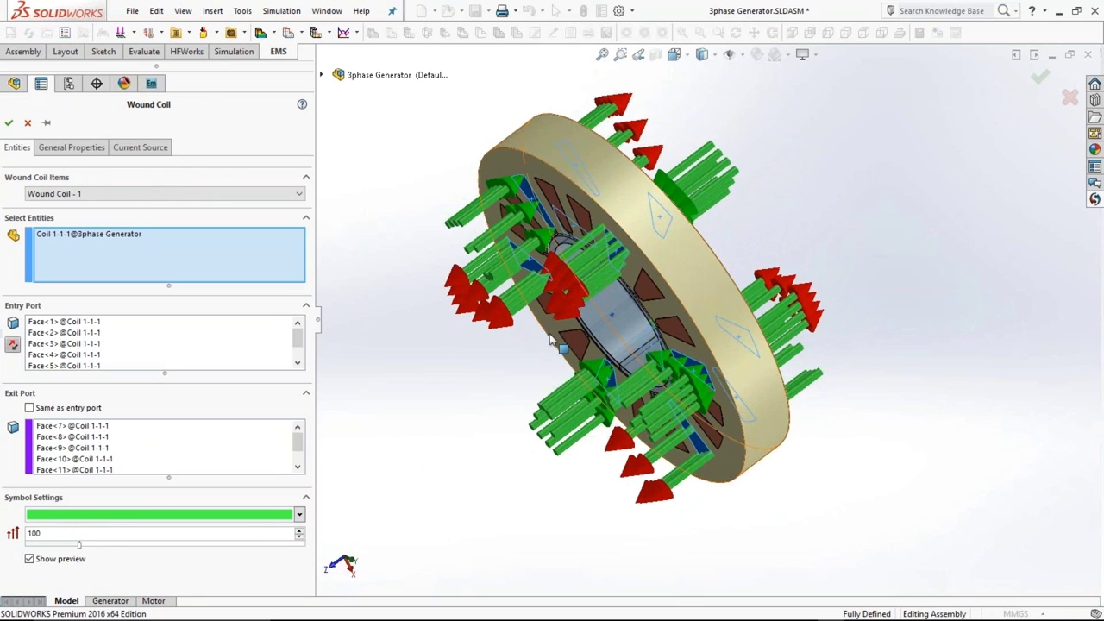
pyautogui.moveTo(552, 341); pyautogui.dragTo(559, 273, button='middle')
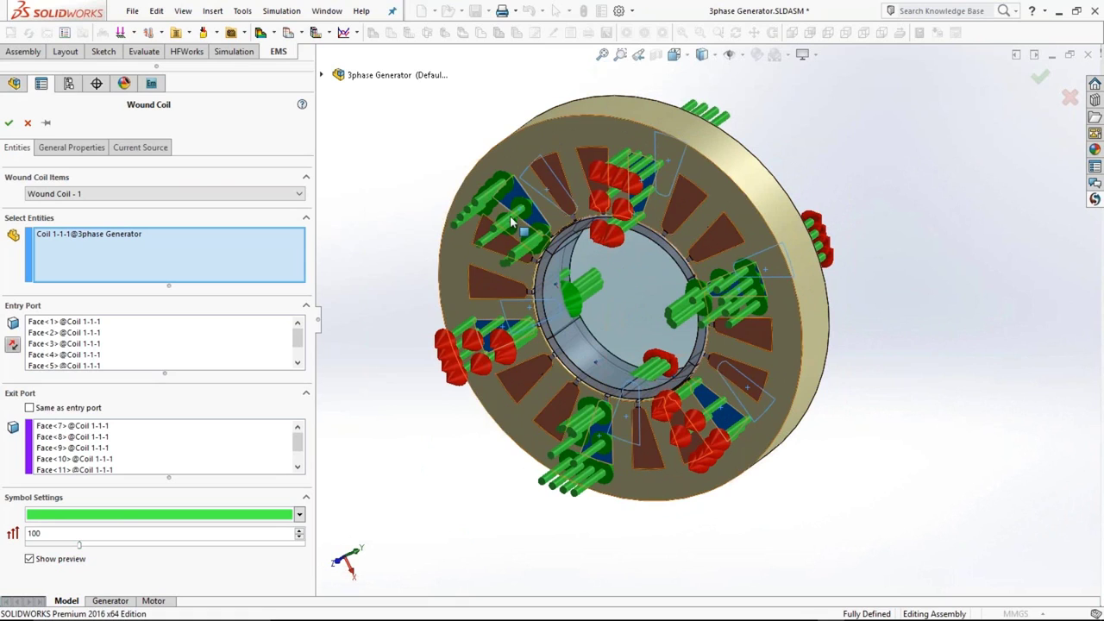
pyautogui.moveTo(512, 223); pyautogui.dragTo(485, 223, button='middle')
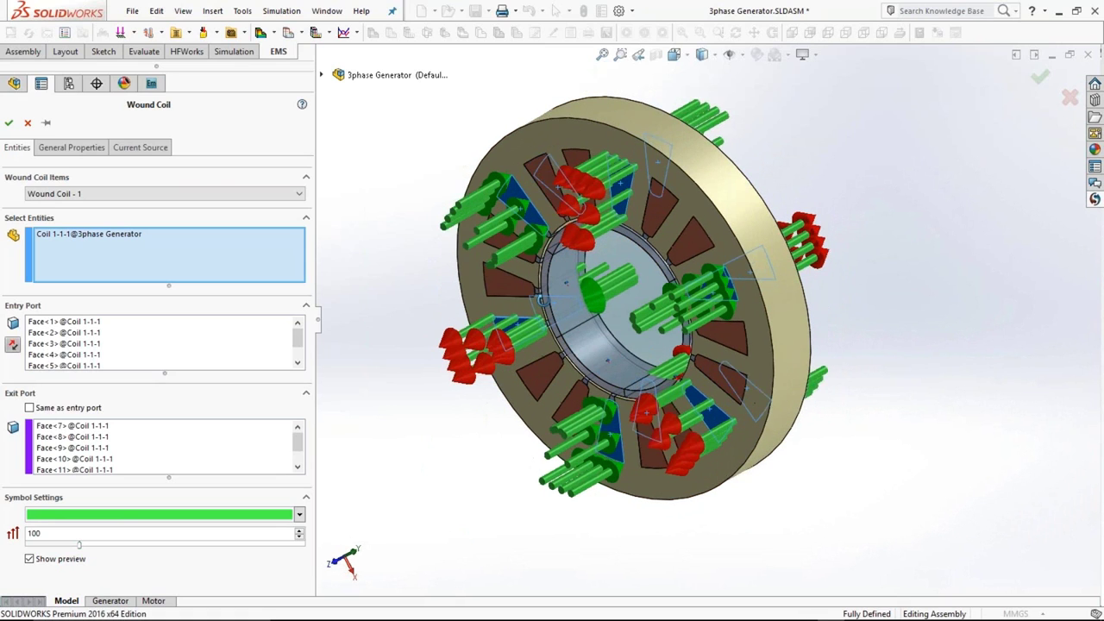
# - Review Wound Coil - 1's general properties and sinusoidal current source, and switch to Wound Coil - 2 without saving changes
pyautogui.click(78, 153)
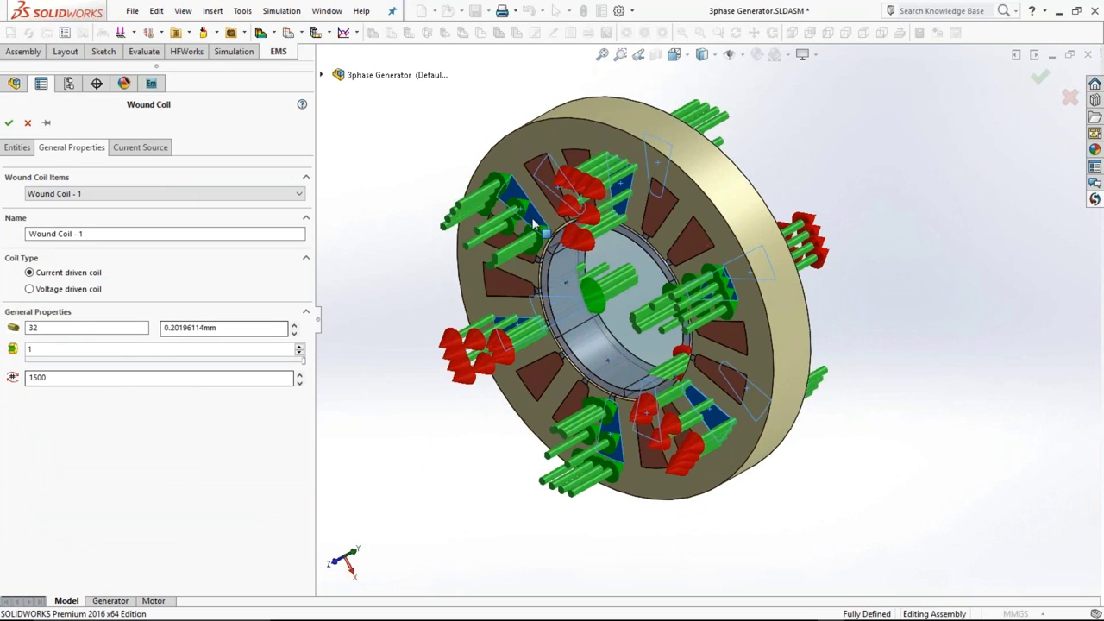
pyautogui.click(157, 147)
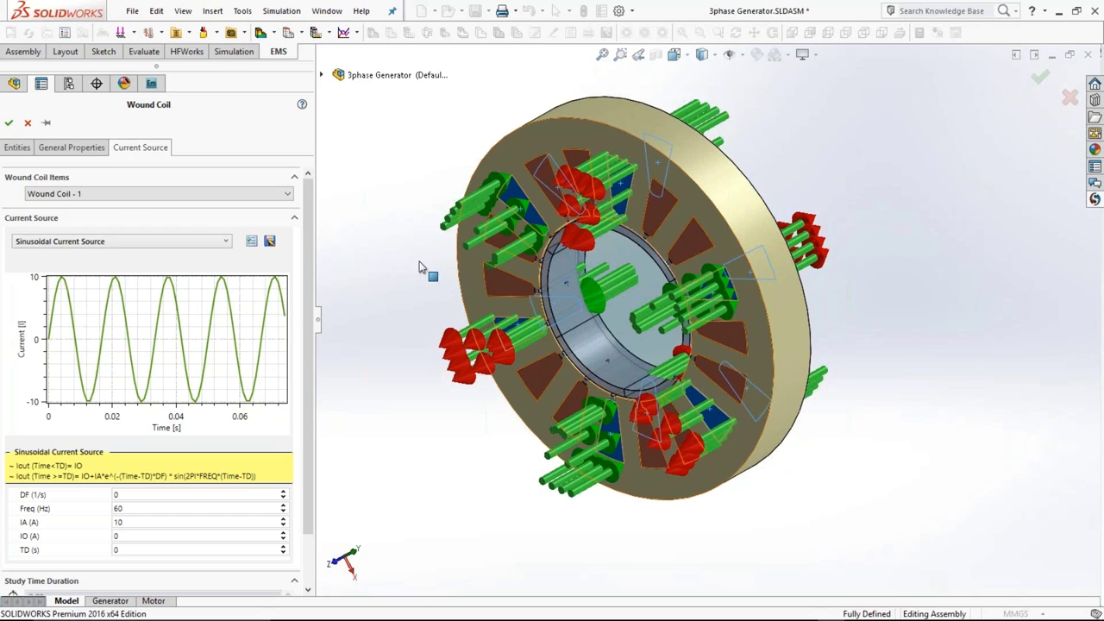
pyautogui.click(148, 195)
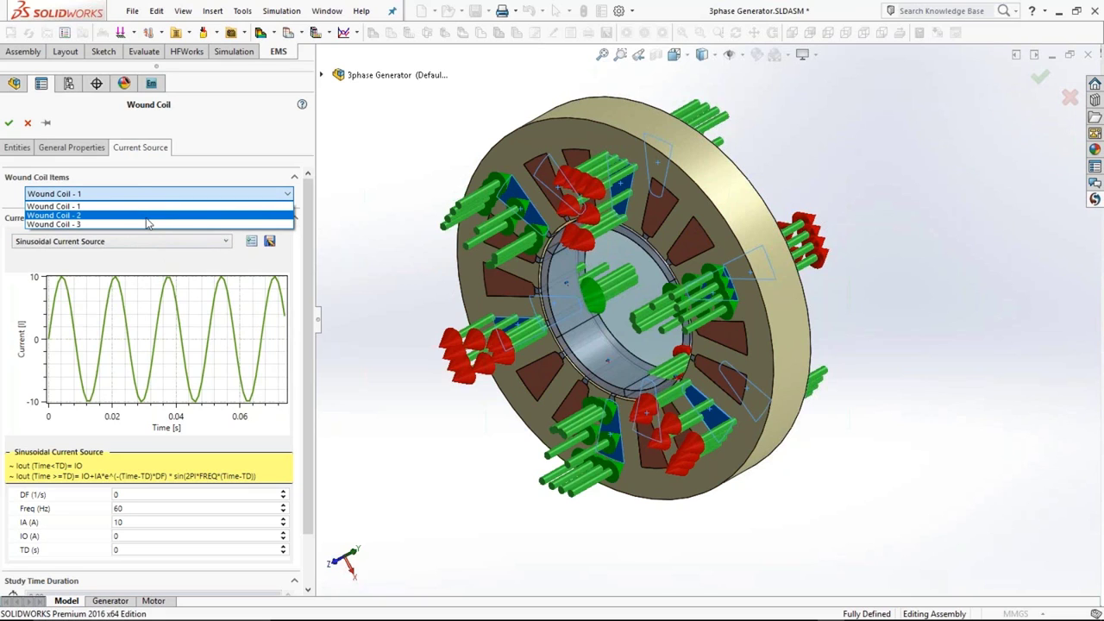
pyautogui.click(86, 215)
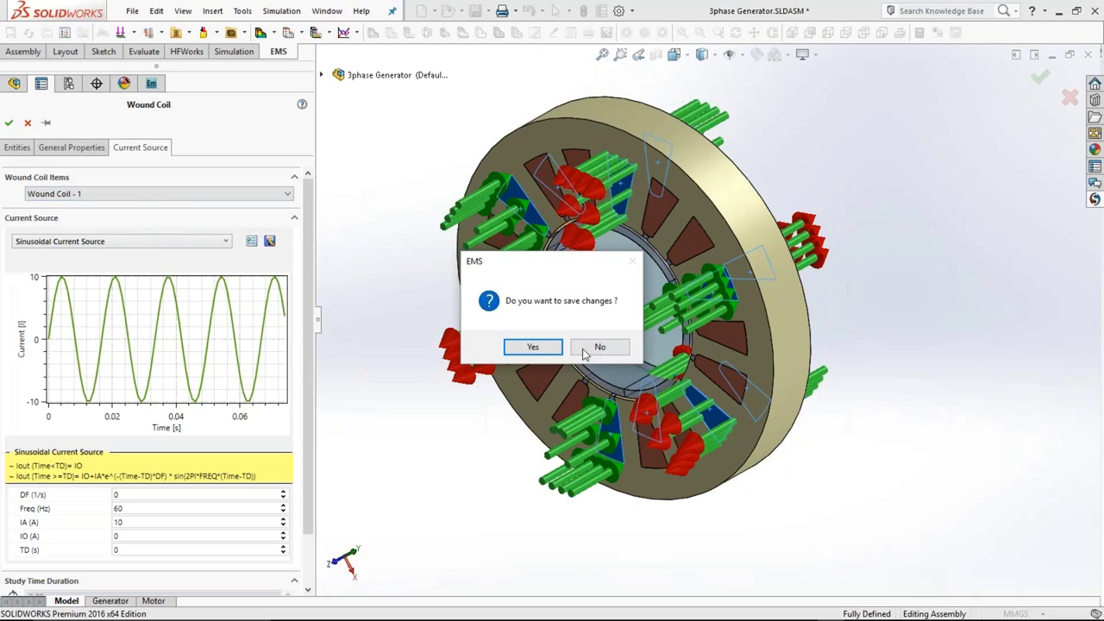
pyautogui.click(599, 346)
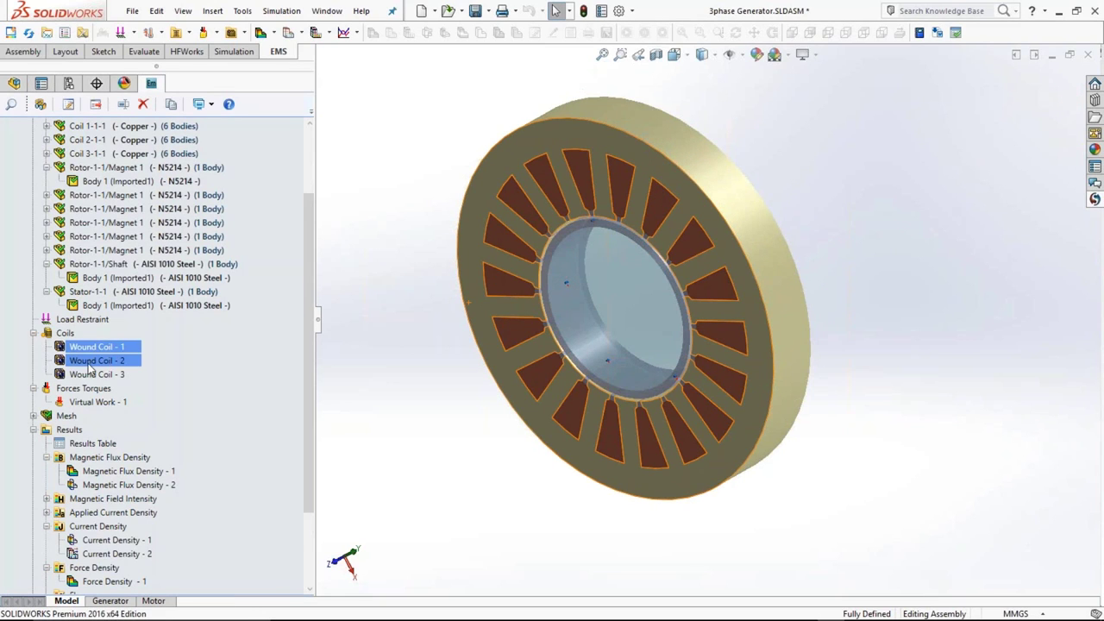
# - Locate Wound Coil - 3 in the study and highlight the rotor parts covered by Virtual Work - 1
pyautogui.keyDown('ctrl'); pyautogui.click(101, 376); pyautogui.keyUp('ctrl')
pyautogui.keyDown('ctrl'); pyautogui.click(103, 376); pyautogui.keyUp('ctrl')
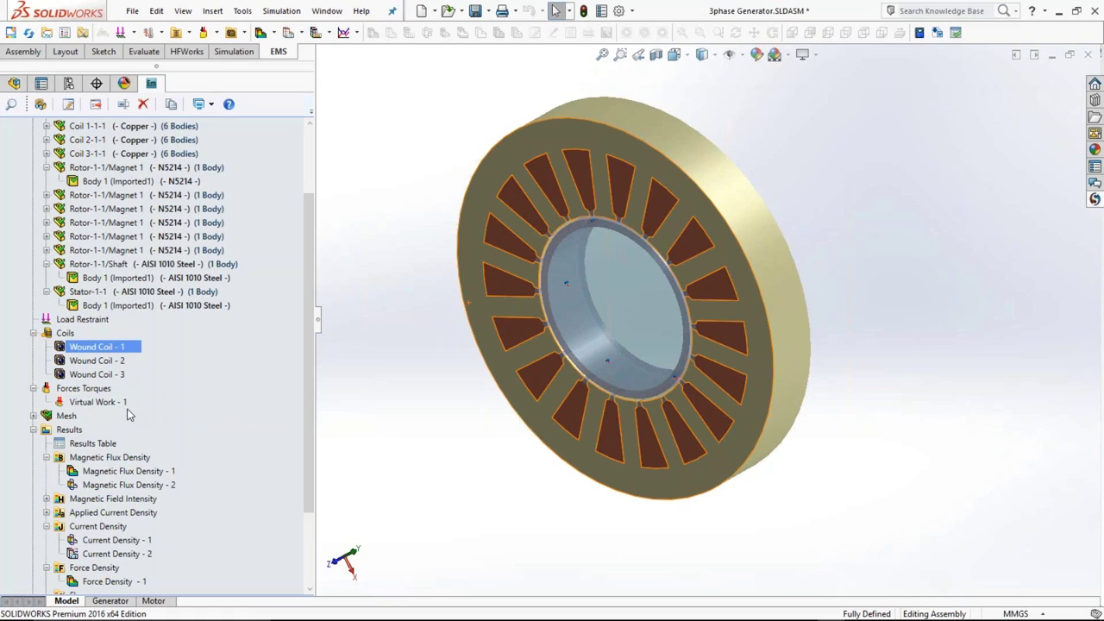
pyautogui.keyDown('ctrl'); pyautogui.click(111, 403); pyautogui.keyUp('ctrl')
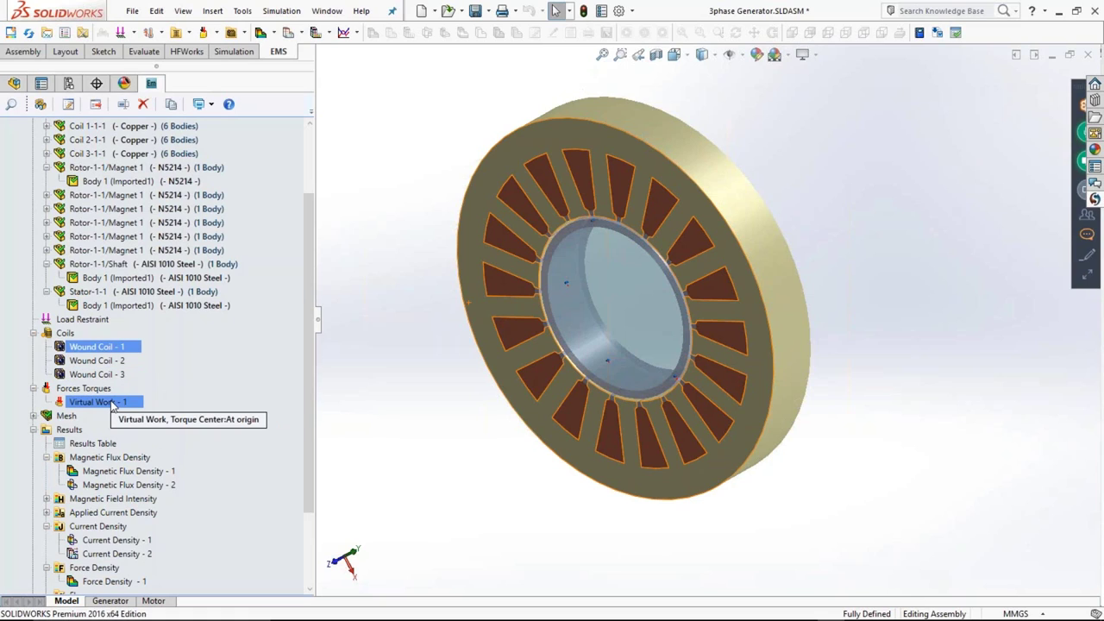
pyautogui.click(111, 403)
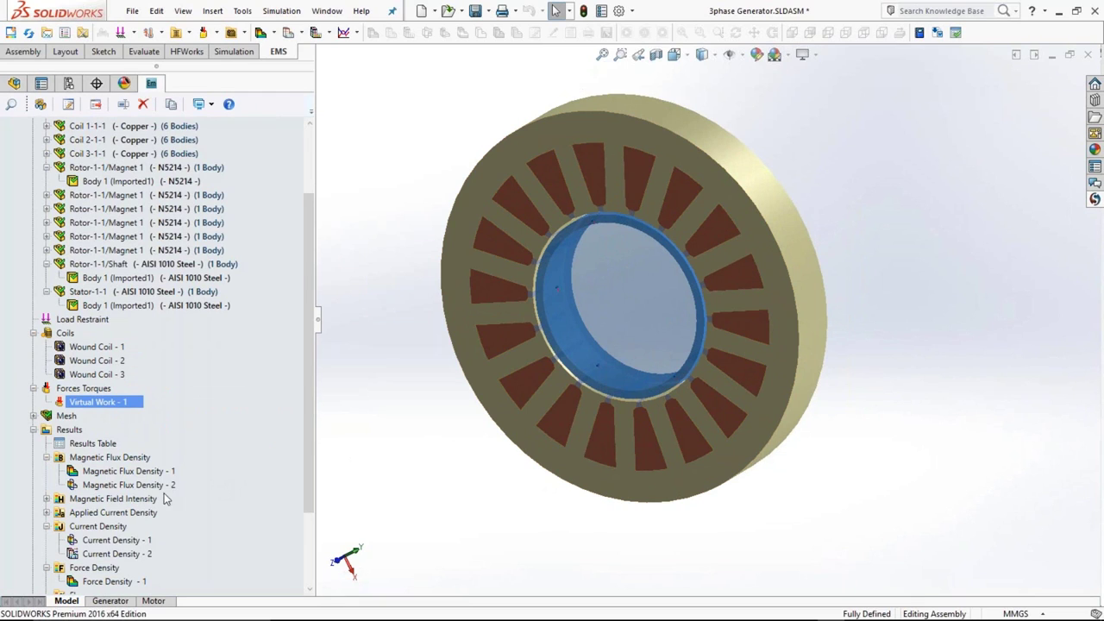
# - Display the Magnetic Flux Density - 2 plot of the generator and look over its available plot options
pyautogui.click(138, 485)
pyautogui.doubleClick(138, 487)
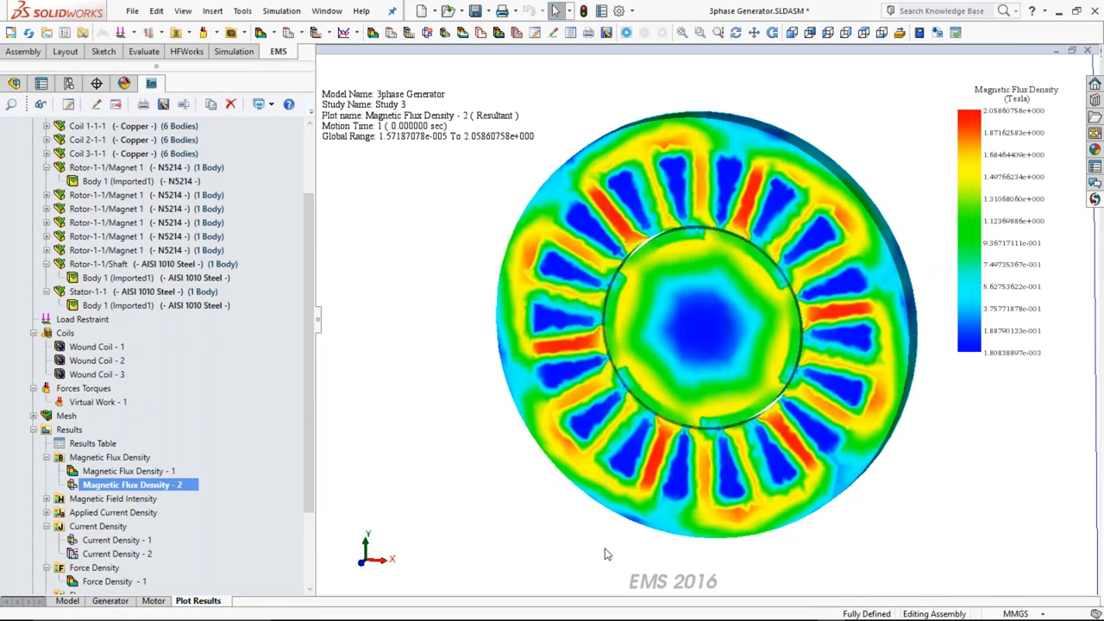
pyautogui.moveTo(609, 553); pyautogui.dragTo(604, 546, button='middle')
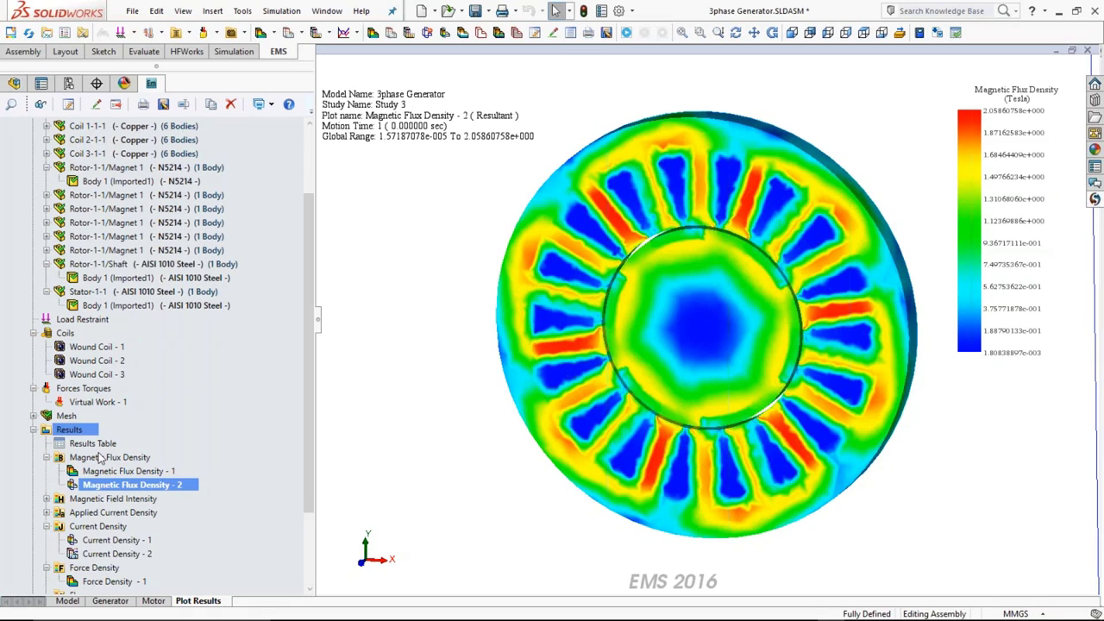
pyautogui.rightClick(102, 490)
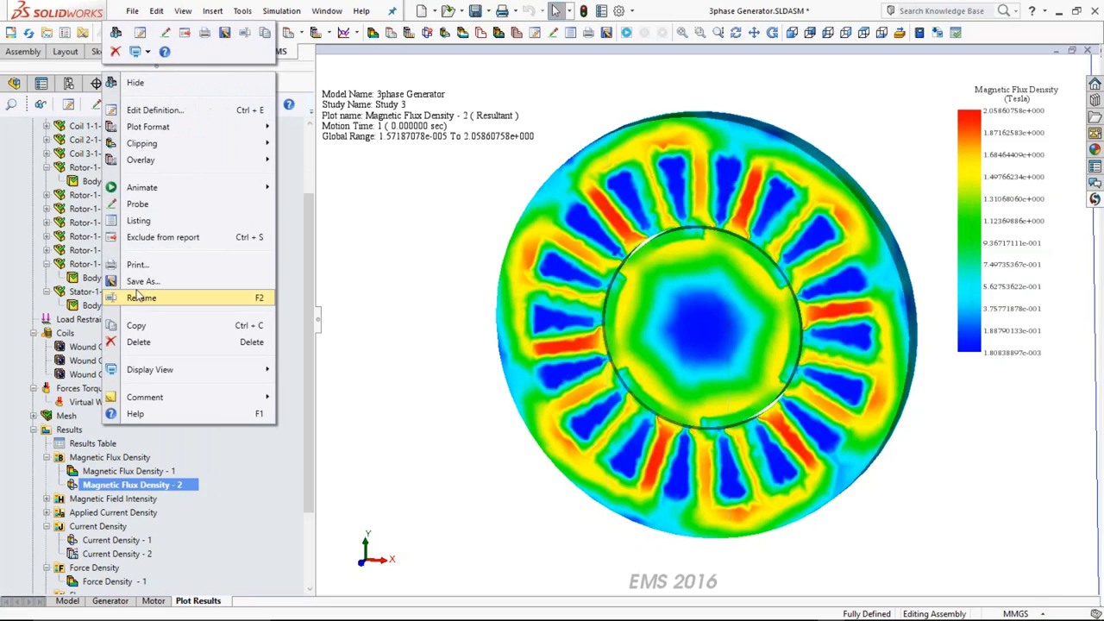
pyautogui.click(392, 434)
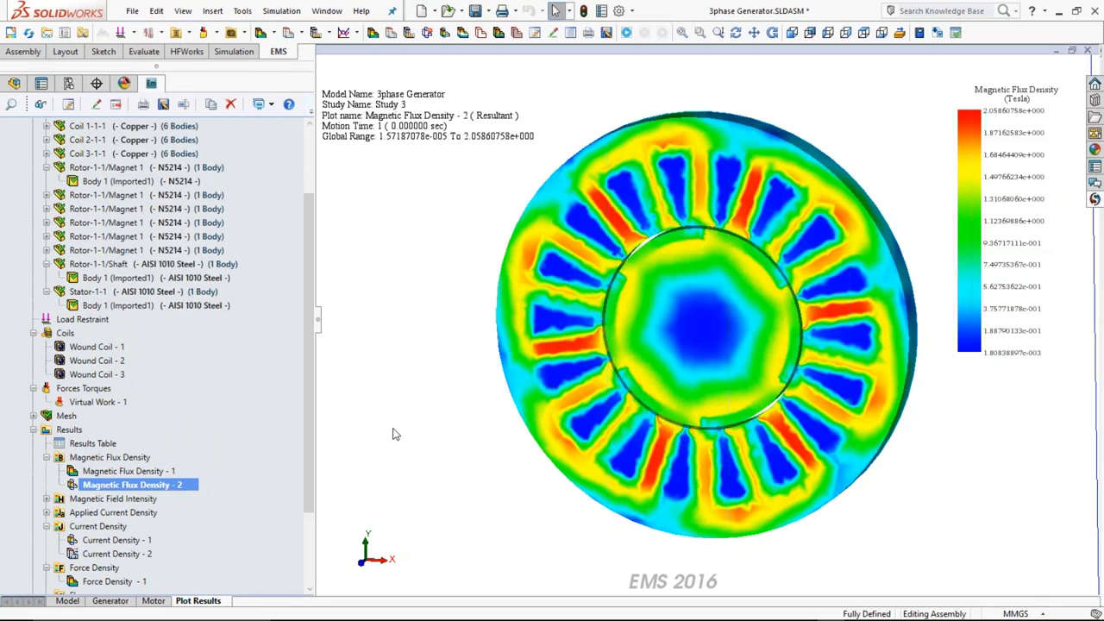
# - Display the Current Density - 2 plot for the generator's coils
pyautogui.doubleClick(142, 554)
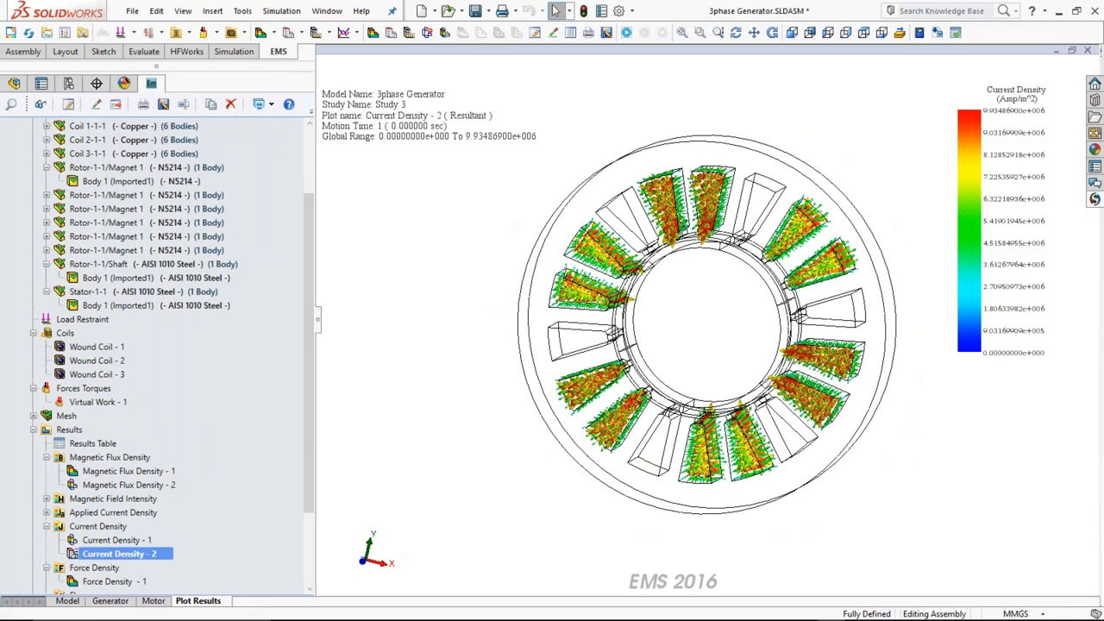
# - Open the Results Table of Study 3 and show the torque results for Virtual Work - 1
pyautogui.moveTo(618, 495); pyautogui.dragTo(570, 130, button='middle')
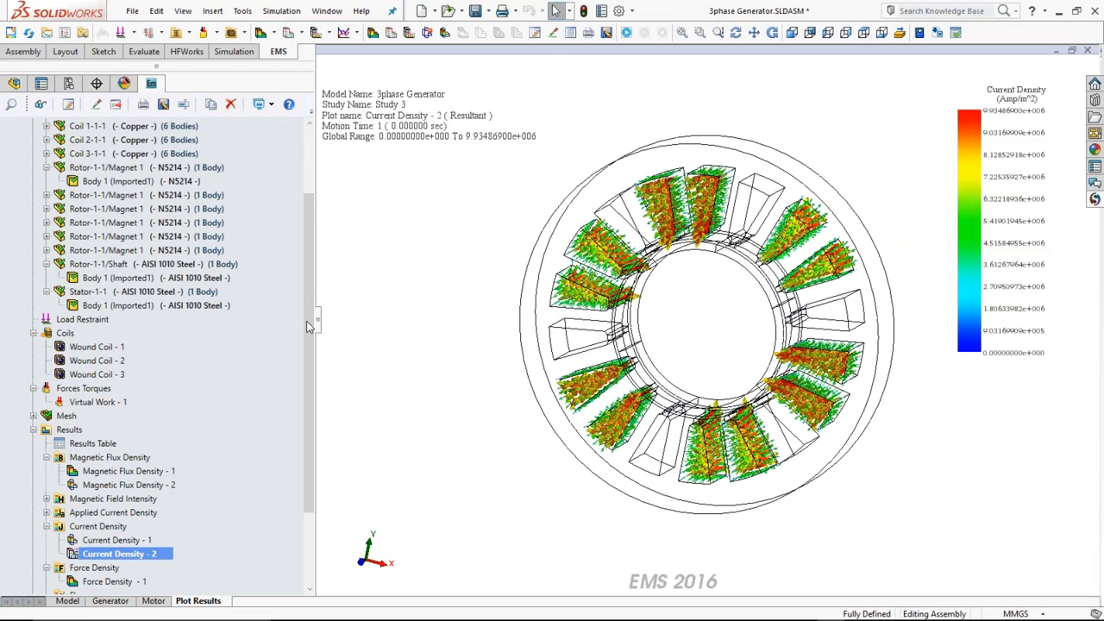
pyautogui.moveTo(306, 321); pyautogui.dragTo(314, 469)
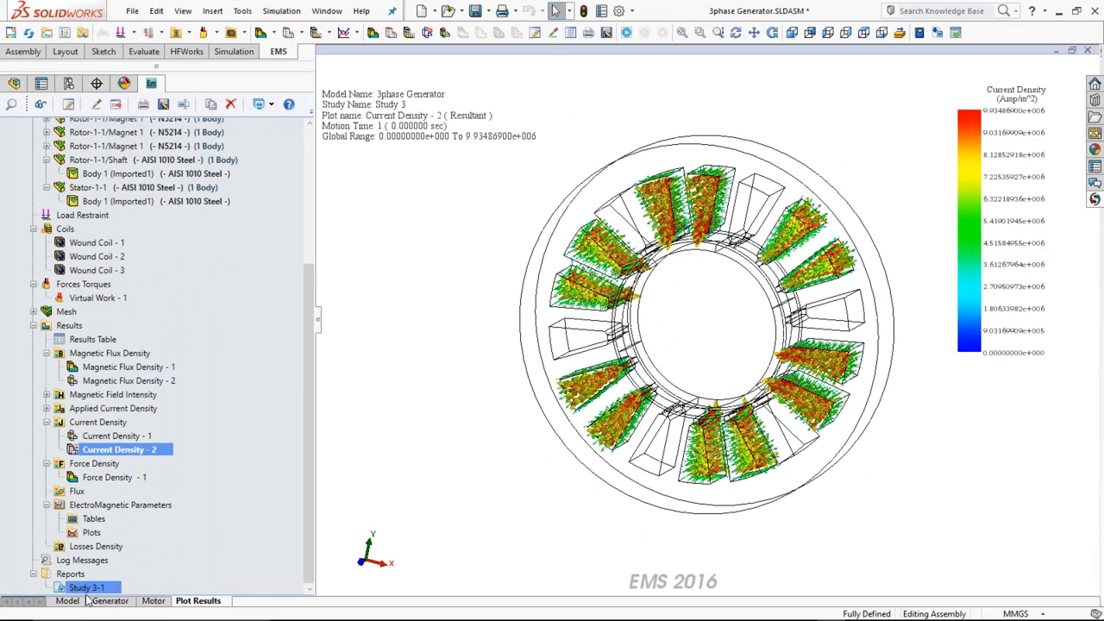
pyautogui.click(102, 342)
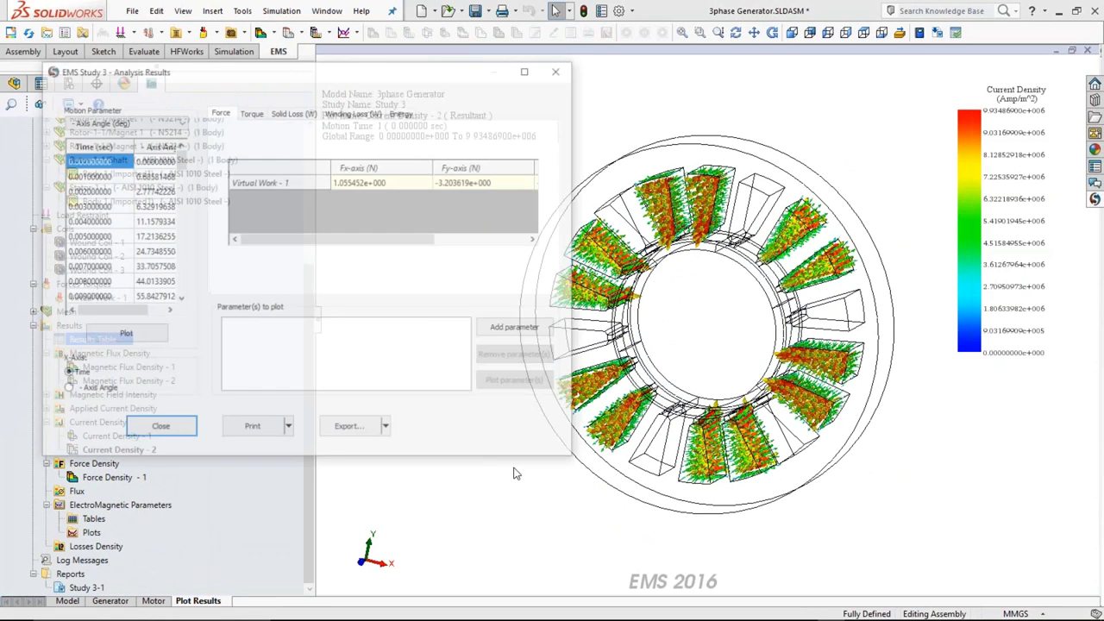
pyautogui.moveTo(456, 79); pyautogui.dragTo(591, 89)
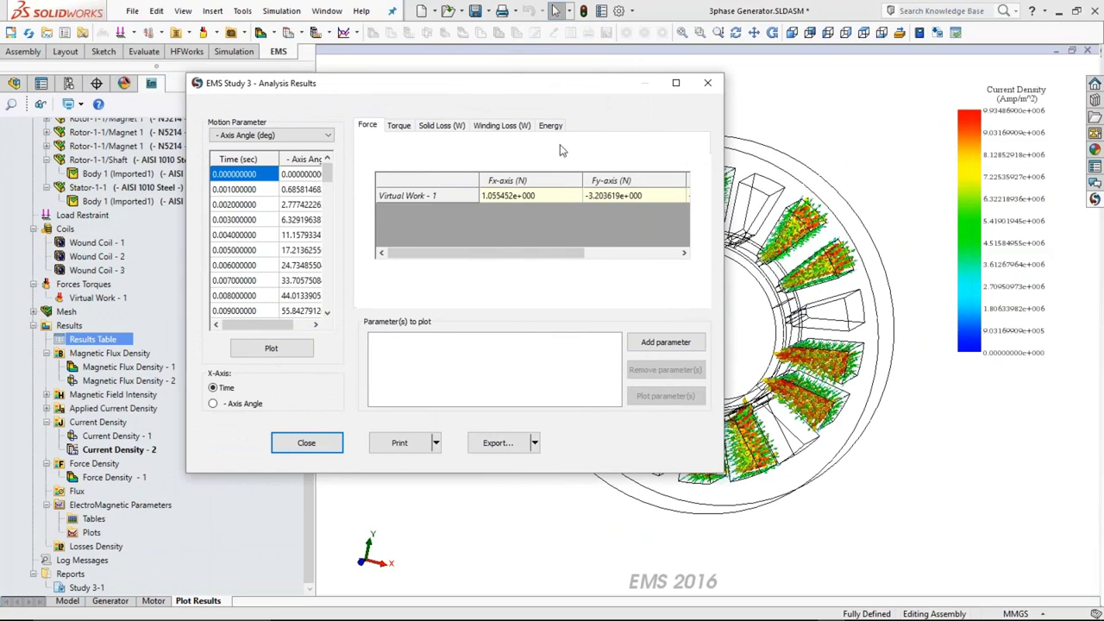
pyautogui.click(402, 129)
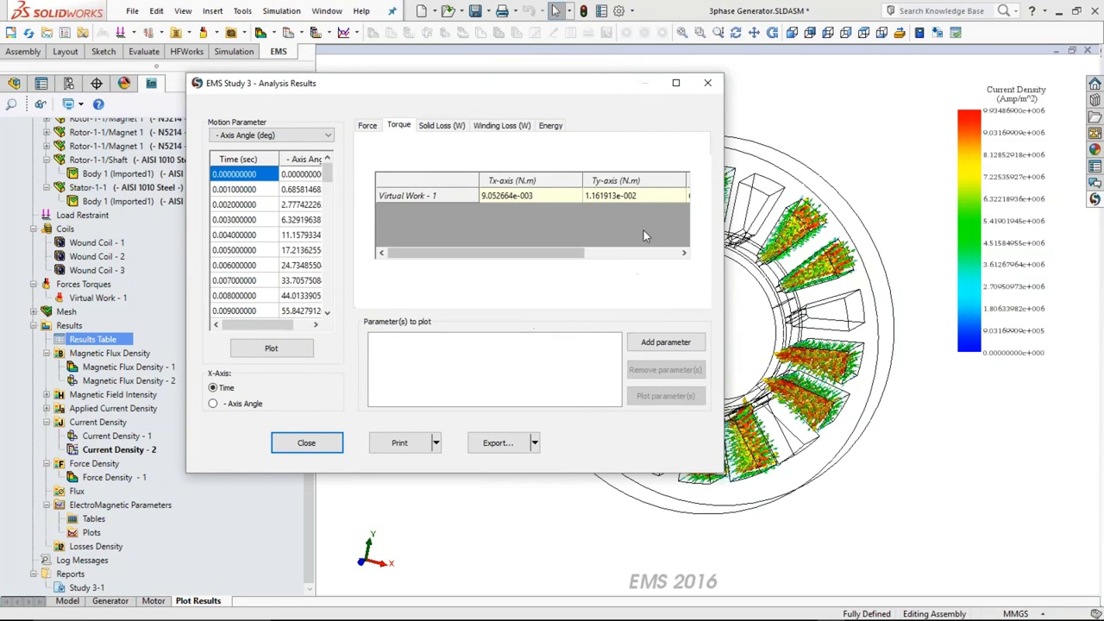
# - Plot the Tz-axis torque of Virtual Work - 1 against time, move the legend clear of the curve peaks, and close the chart
pyautogui.click(660, 255)
pyautogui.click(623, 196)
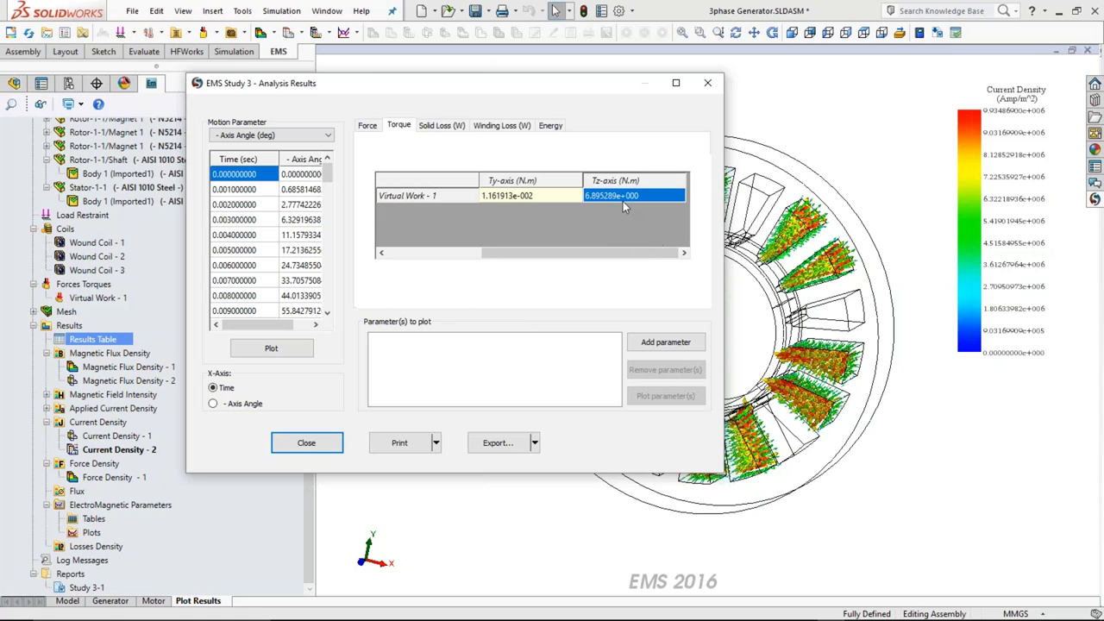
pyautogui.click(664, 344)
pyautogui.click(661, 398)
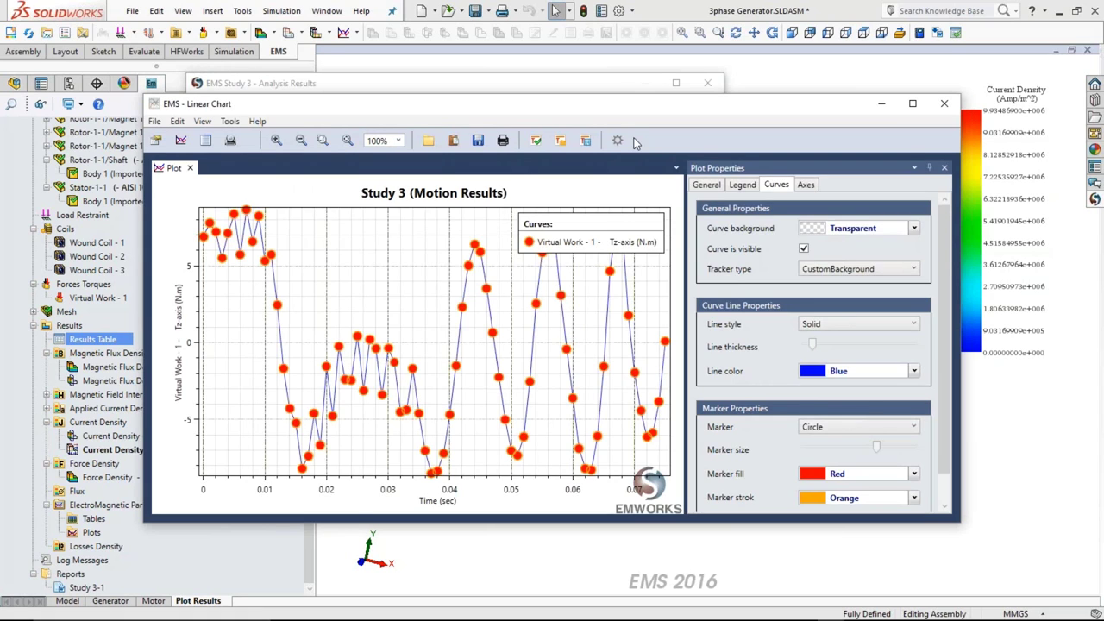
pyautogui.moveTo(610, 230); pyautogui.dragTo(395, 227)
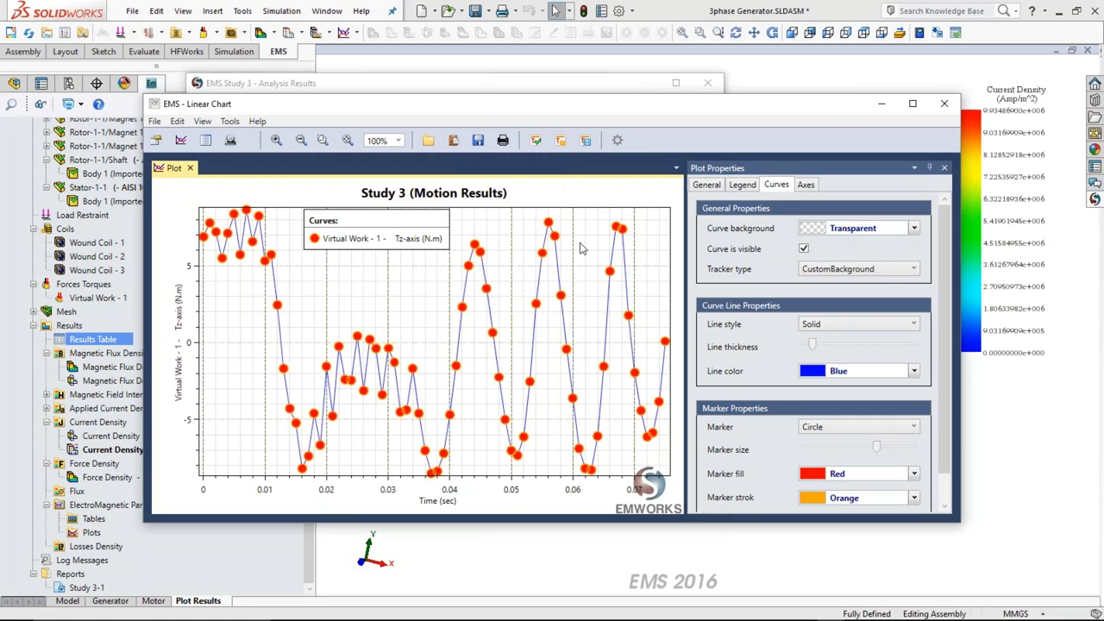
pyautogui.click(944, 105)
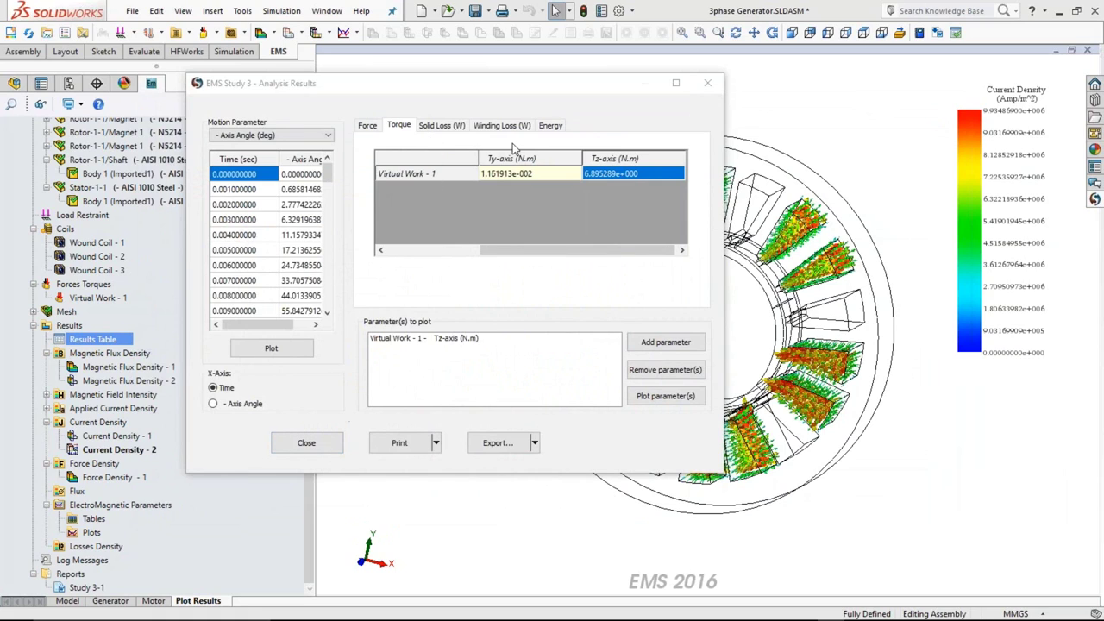
# - Review the winding loss results and the available motion parameters, leaving Axis Angle (deg) selected, and close the analysis results
pyautogui.click(502, 125)
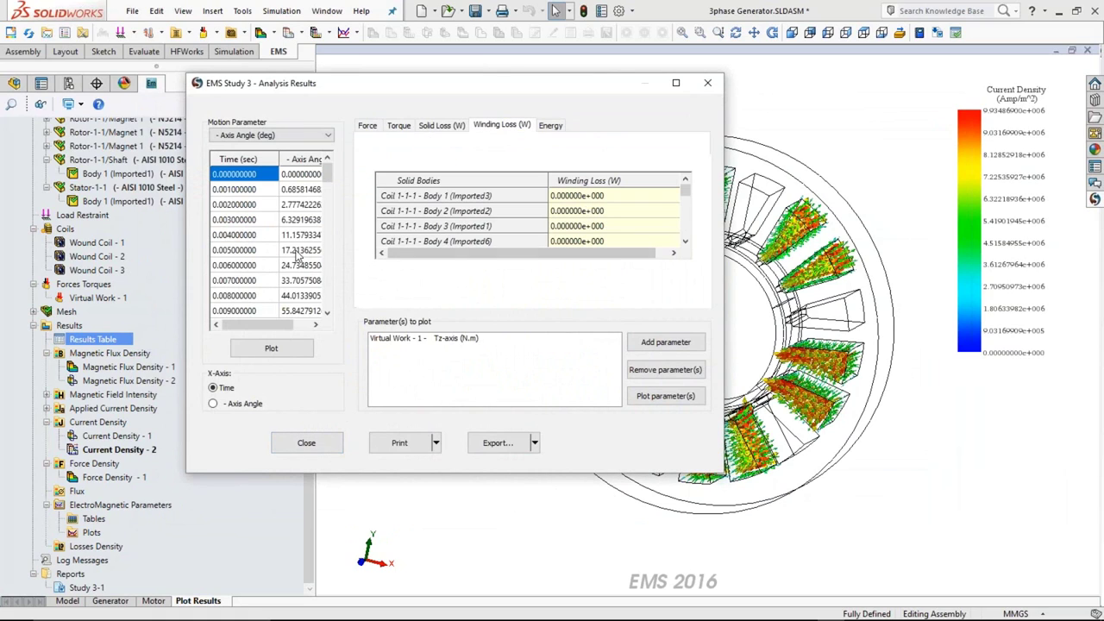
pyautogui.click(270, 136)
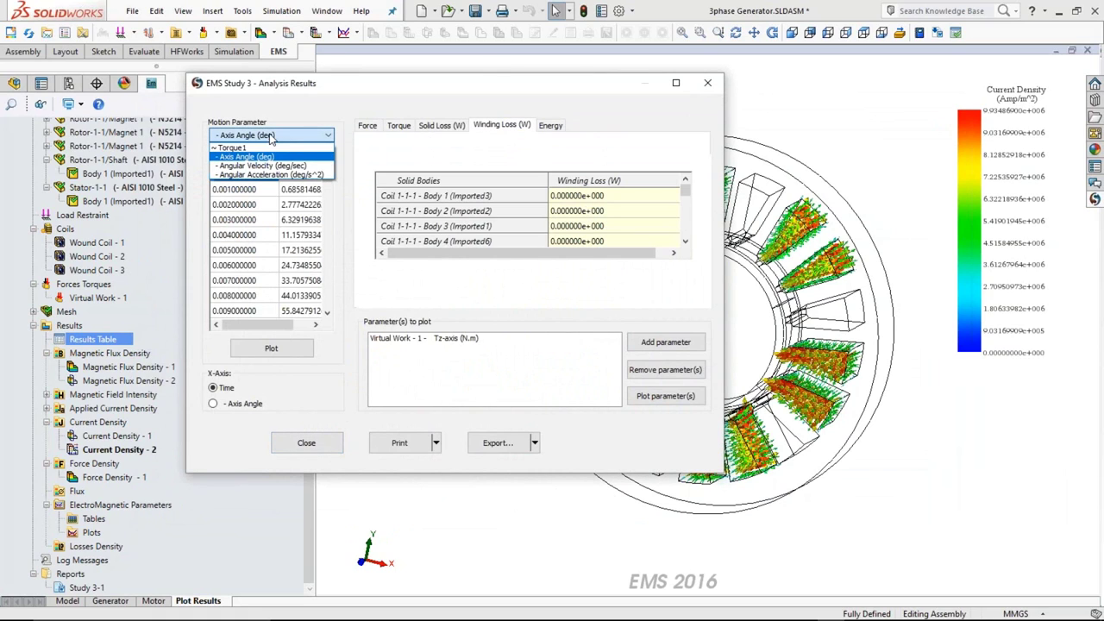
pyautogui.click(270, 138)
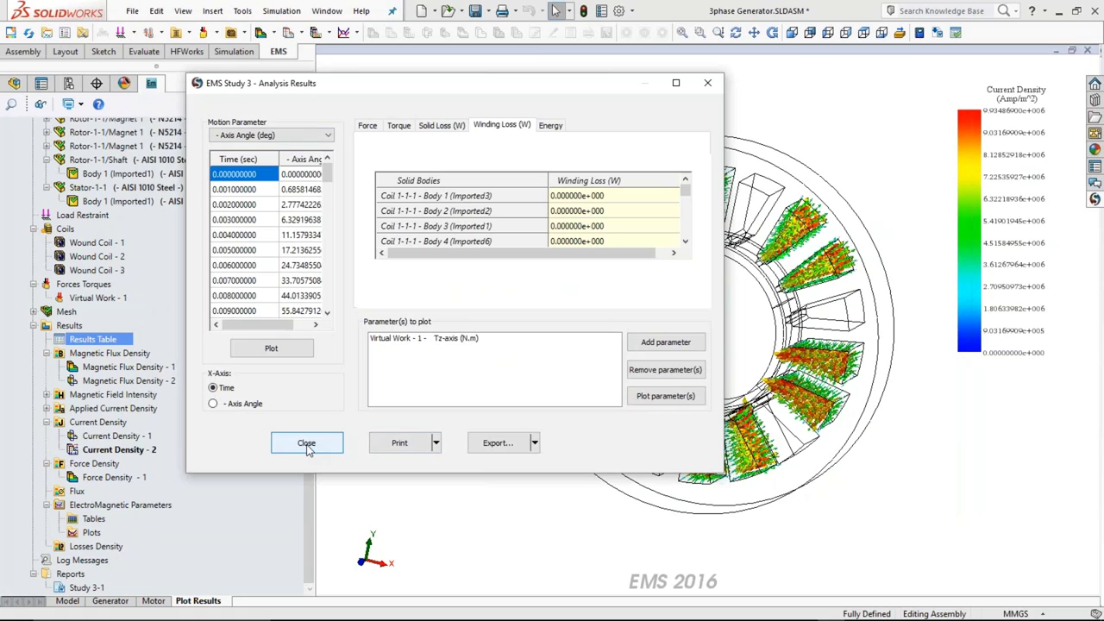
pyautogui.click(314, 453)
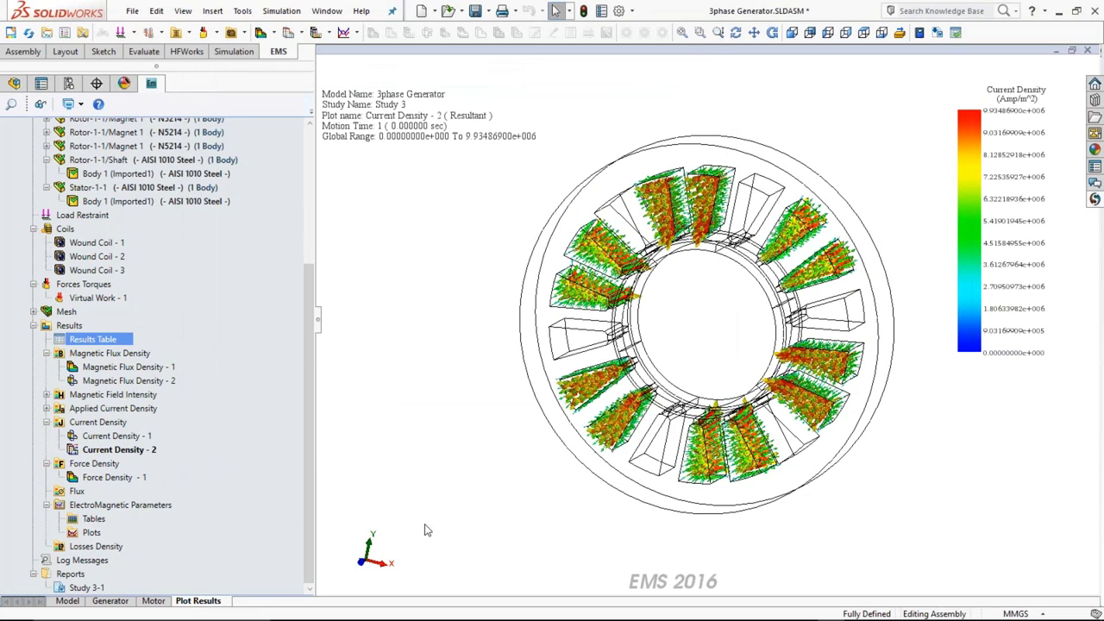
# - Display the Magnetic Flux Density - 2 plot of the generator again
pyautogui.doubleClick(108, 381)
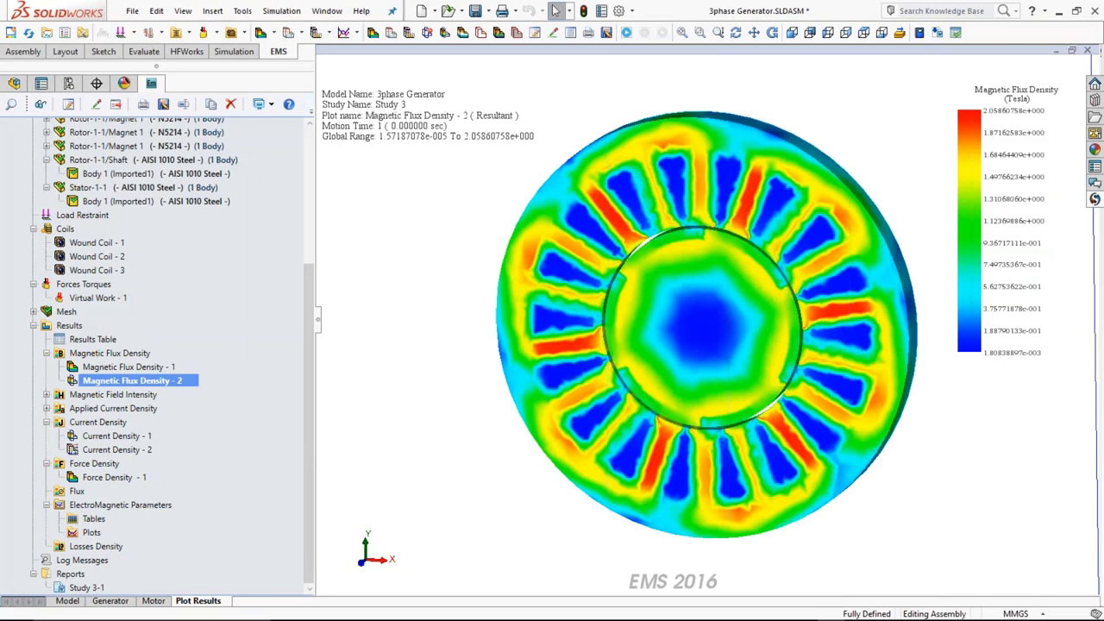
# - Switch to the PowerPoint presentation, start the slide show from the Product demonstration slide, and advance to Key industries and application
pyautogui.moveTo(746, 615)
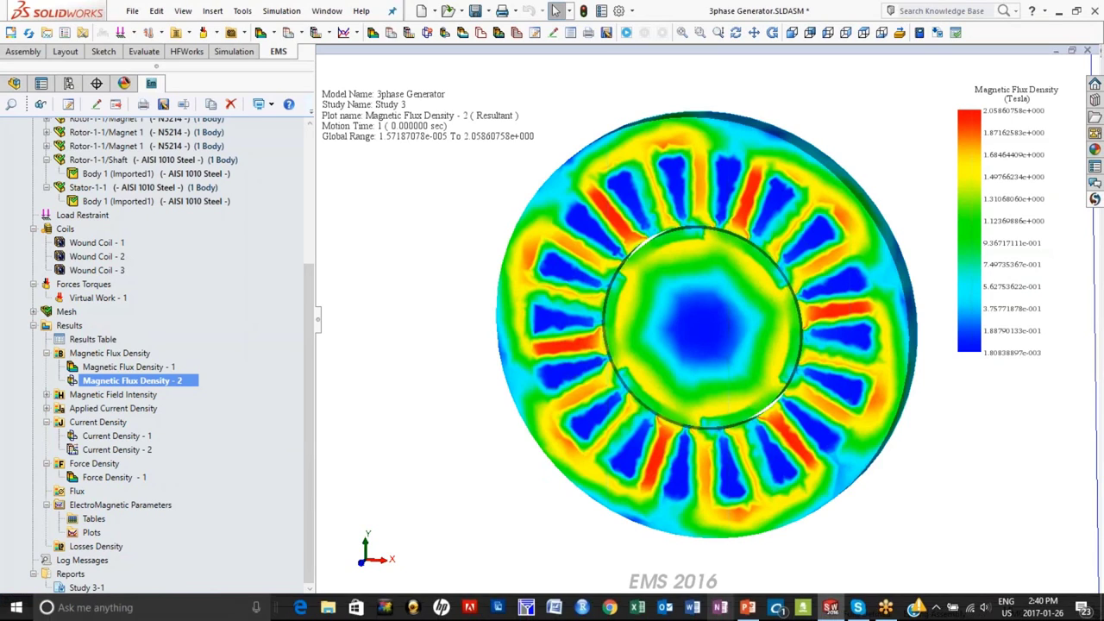
pyautogui.click(747, 612)
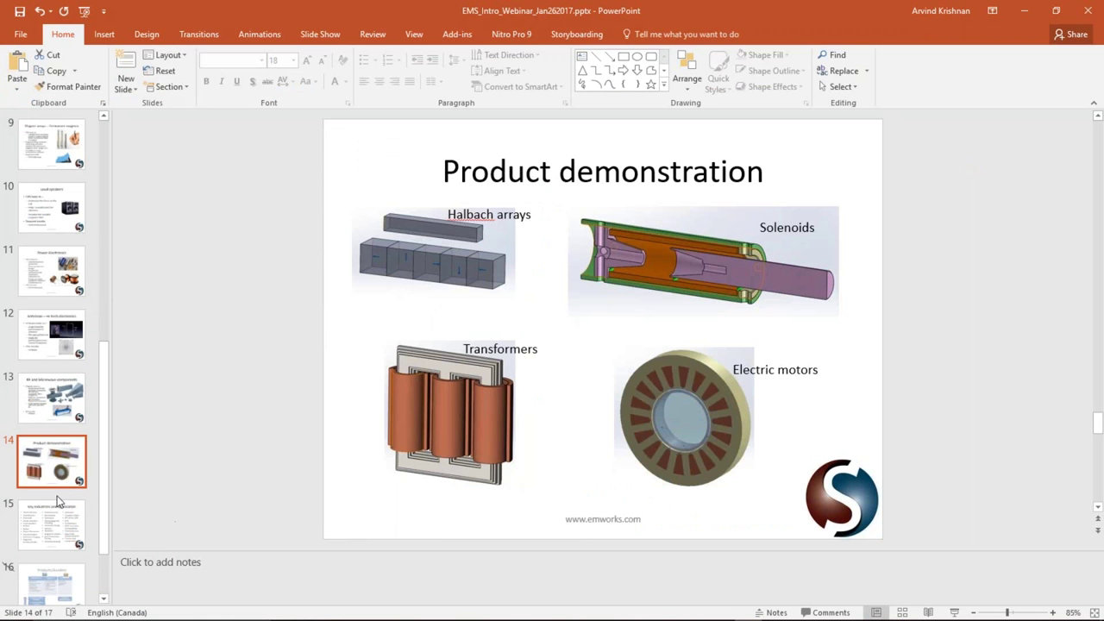
pyautogui.click(955, 613)
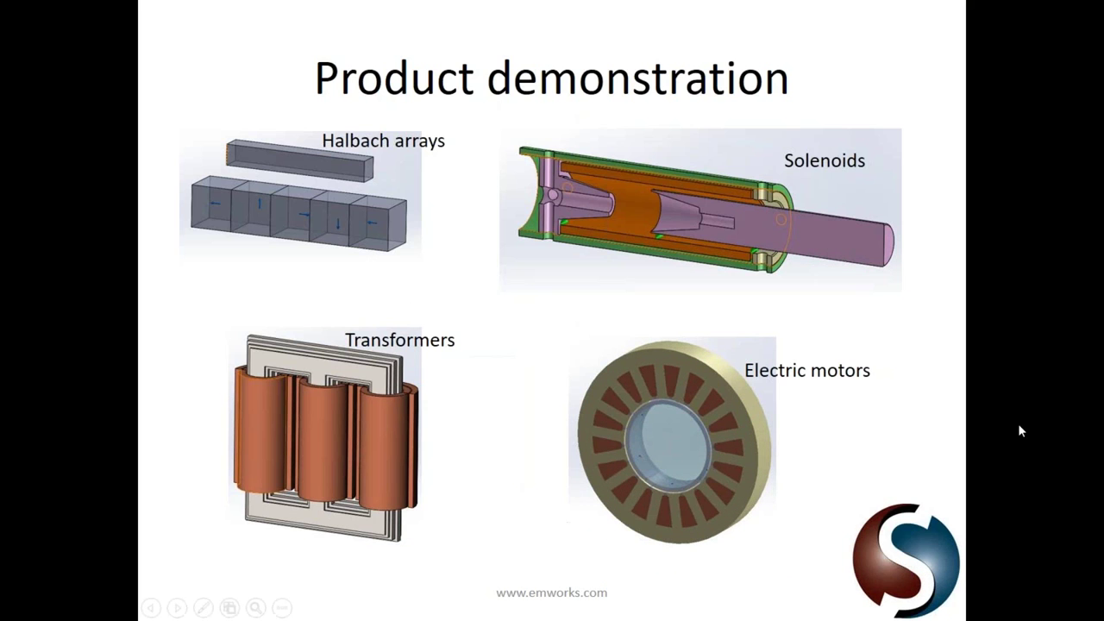
pyautogui.click(1018, 423)
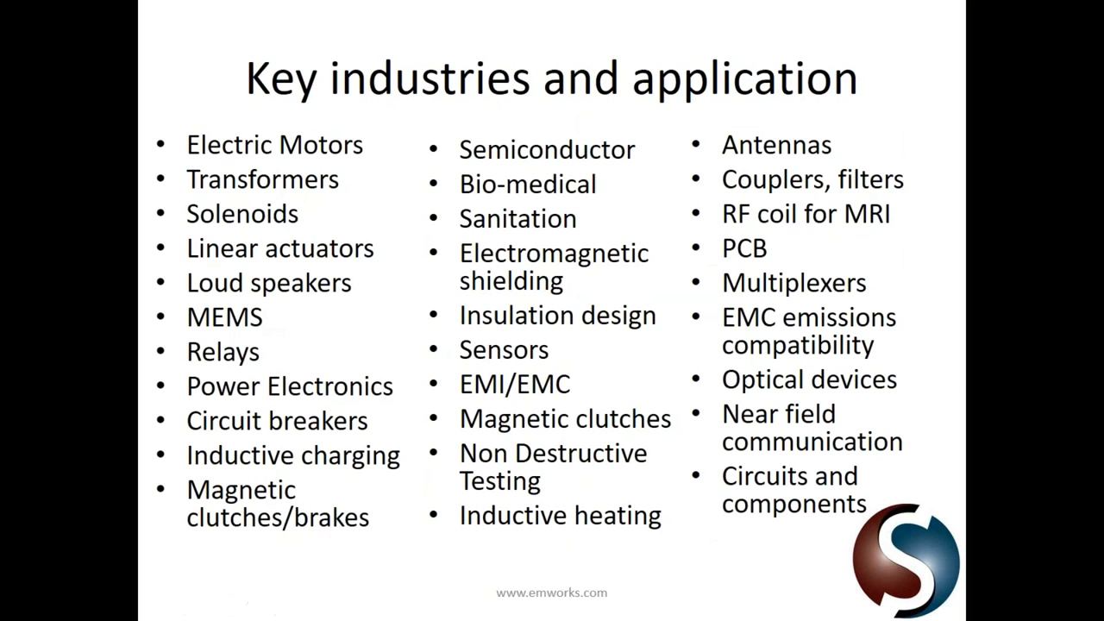